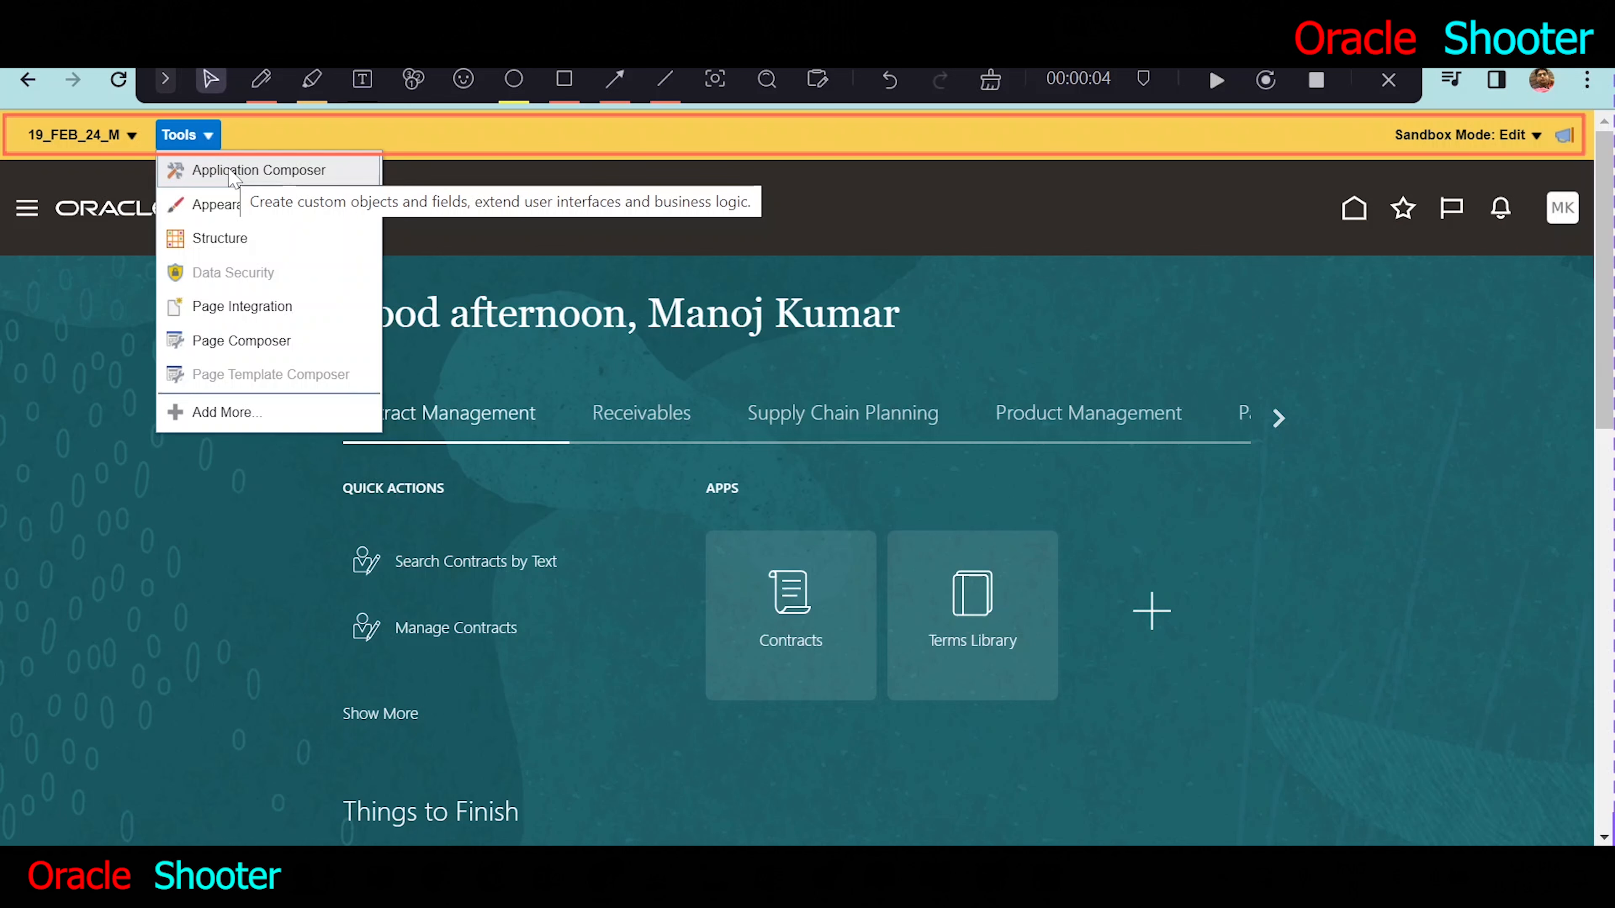
# Open Application Composer in the 19_FEB_24_M sandbox and switch the application to ERP and SCM Cloud.
pyautogui.click(230, 170)
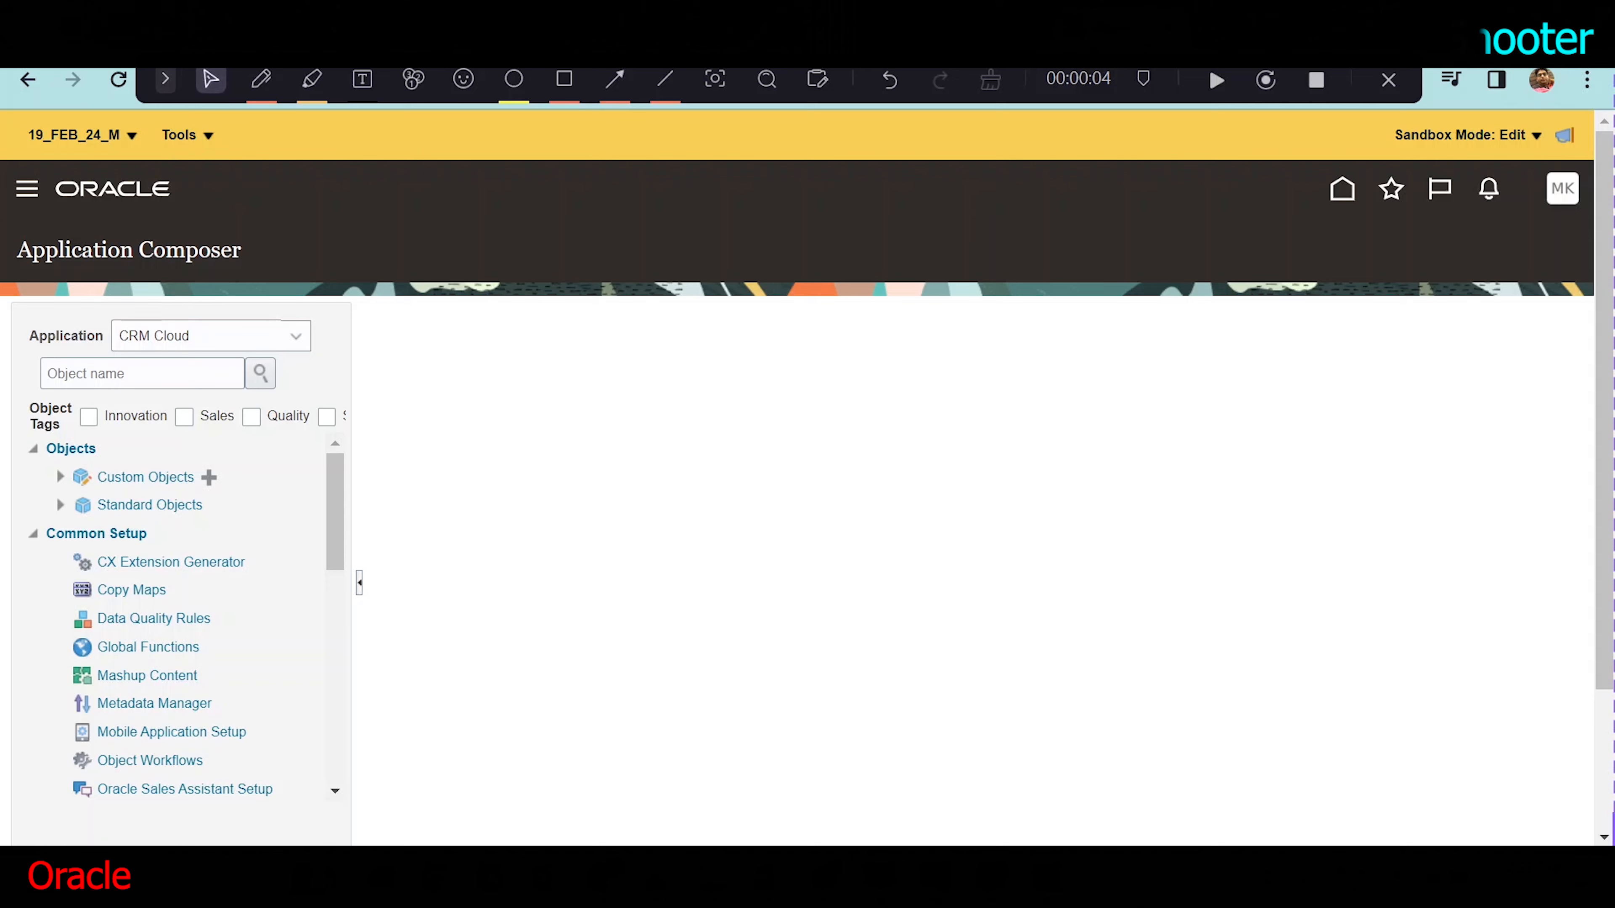
pyautogui.moveTo(17, 249); pyautogui.dragTo(259, 260)
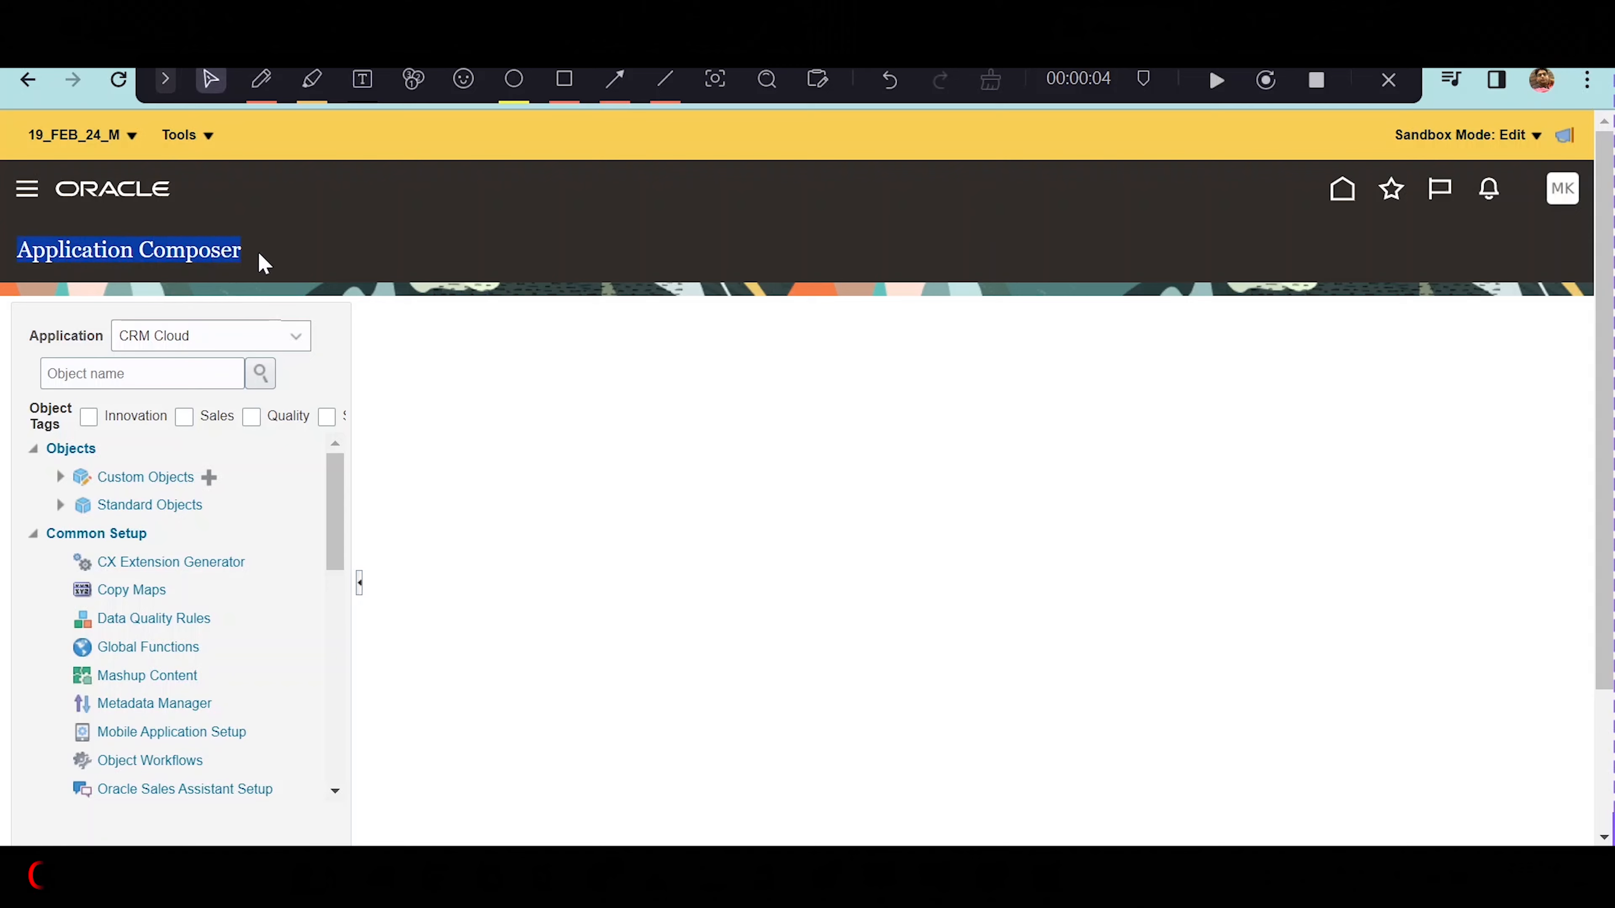
pyautogui.click(297, 335)
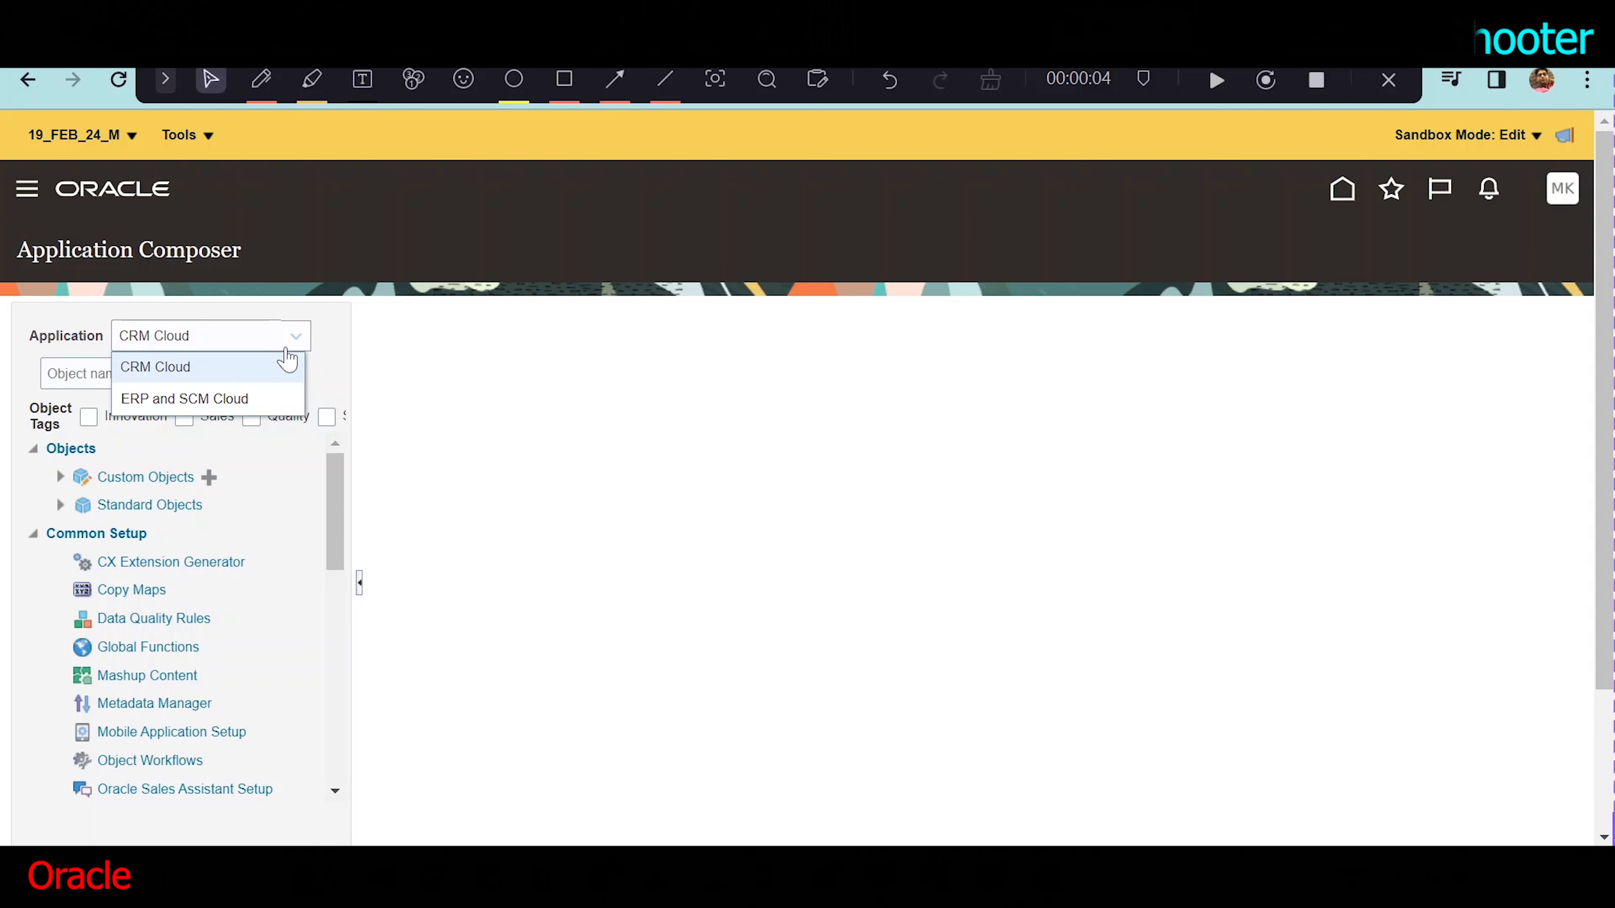
pyautogui.click(240, 399)
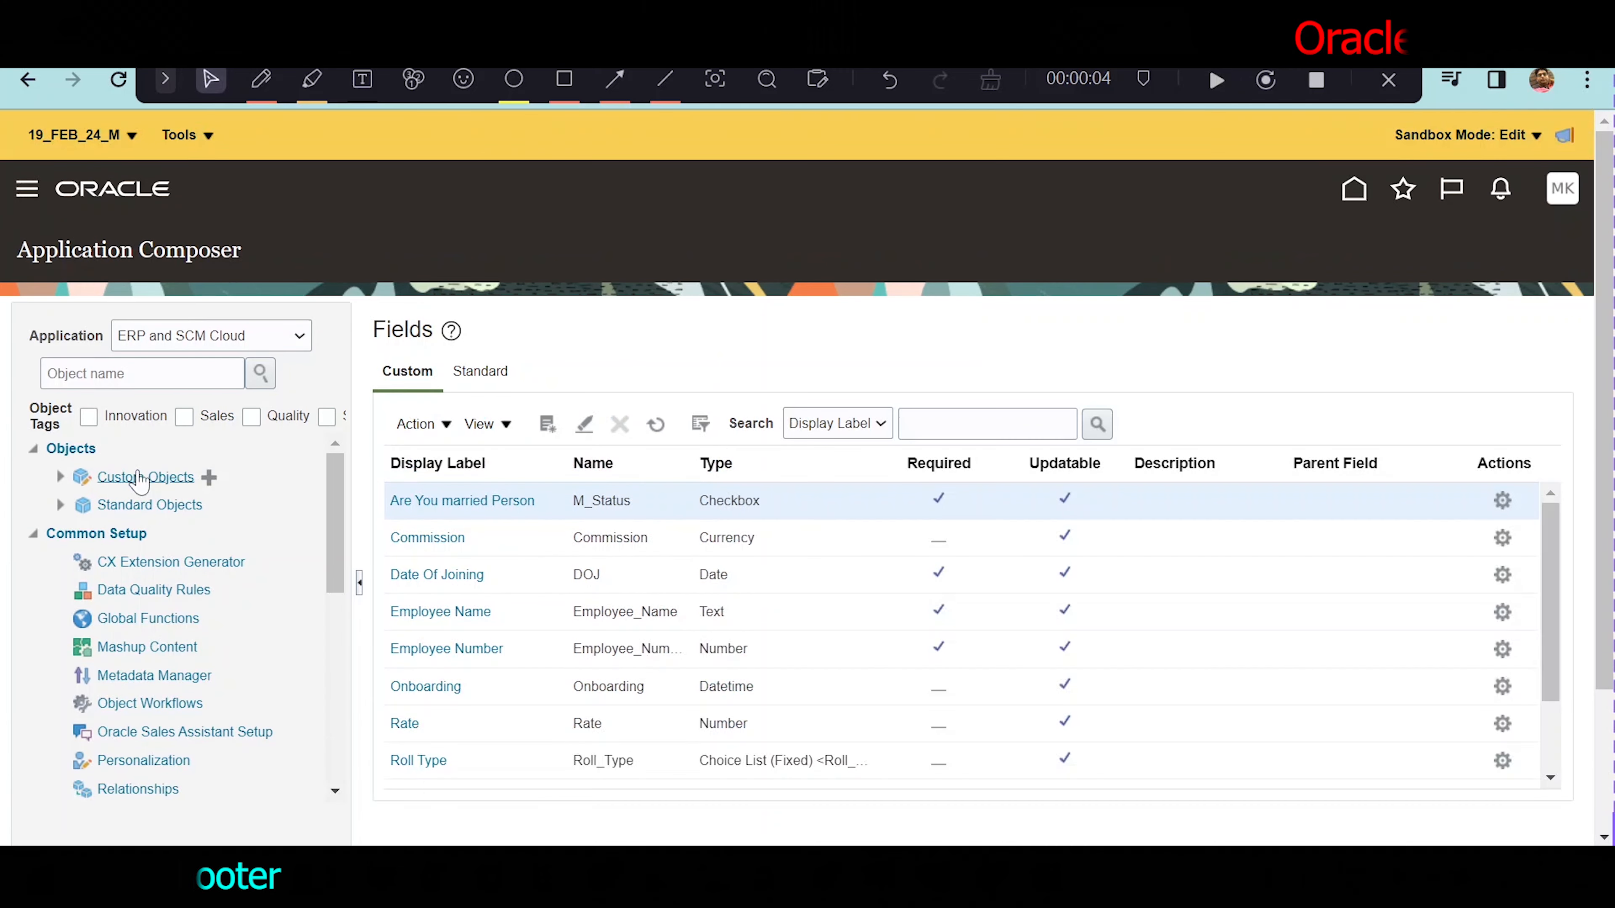
# Open the overview of the custom object A_Employee and examine its object information, including the API name.
pyautogui.click(62, 478)
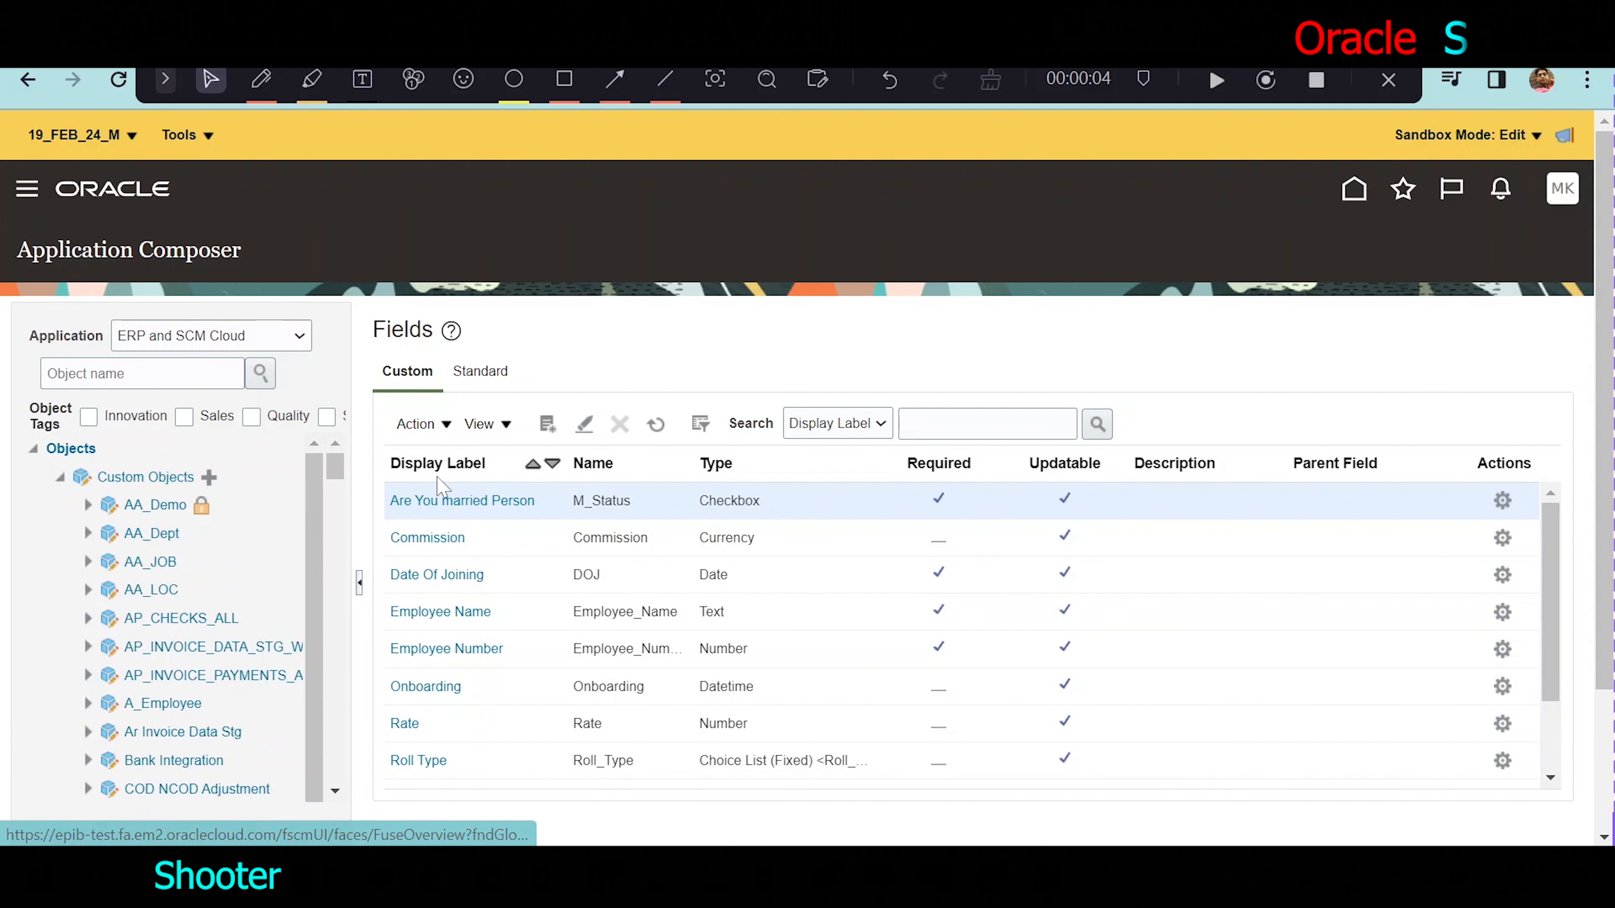
pyautogui.scroll(-3, 341, 795)
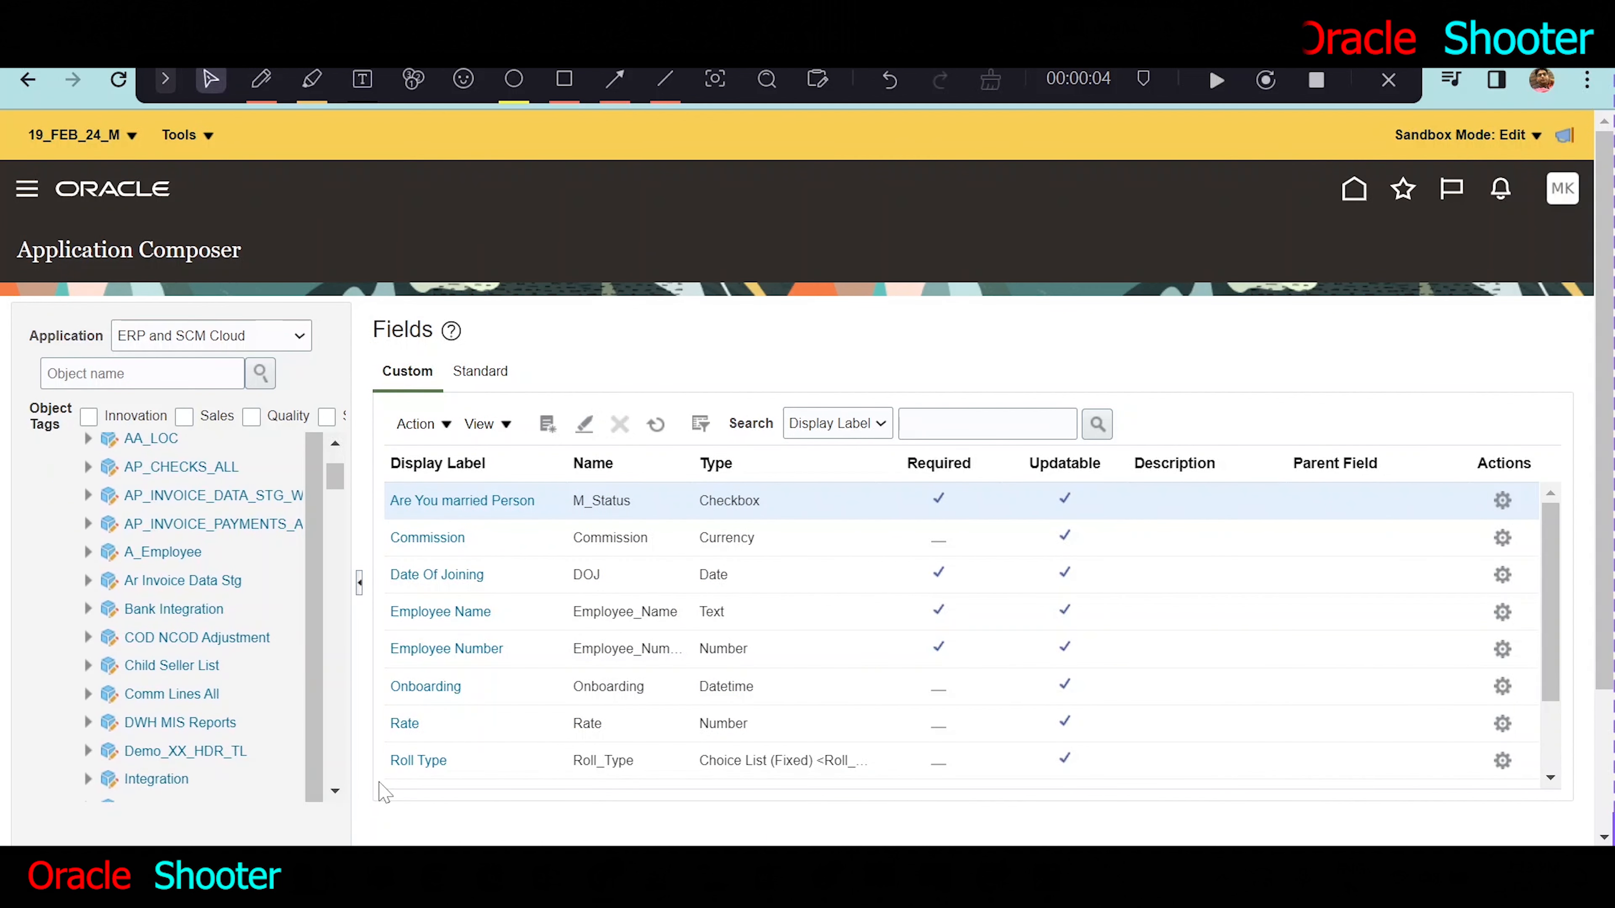
pyautogui.click(162, 552)
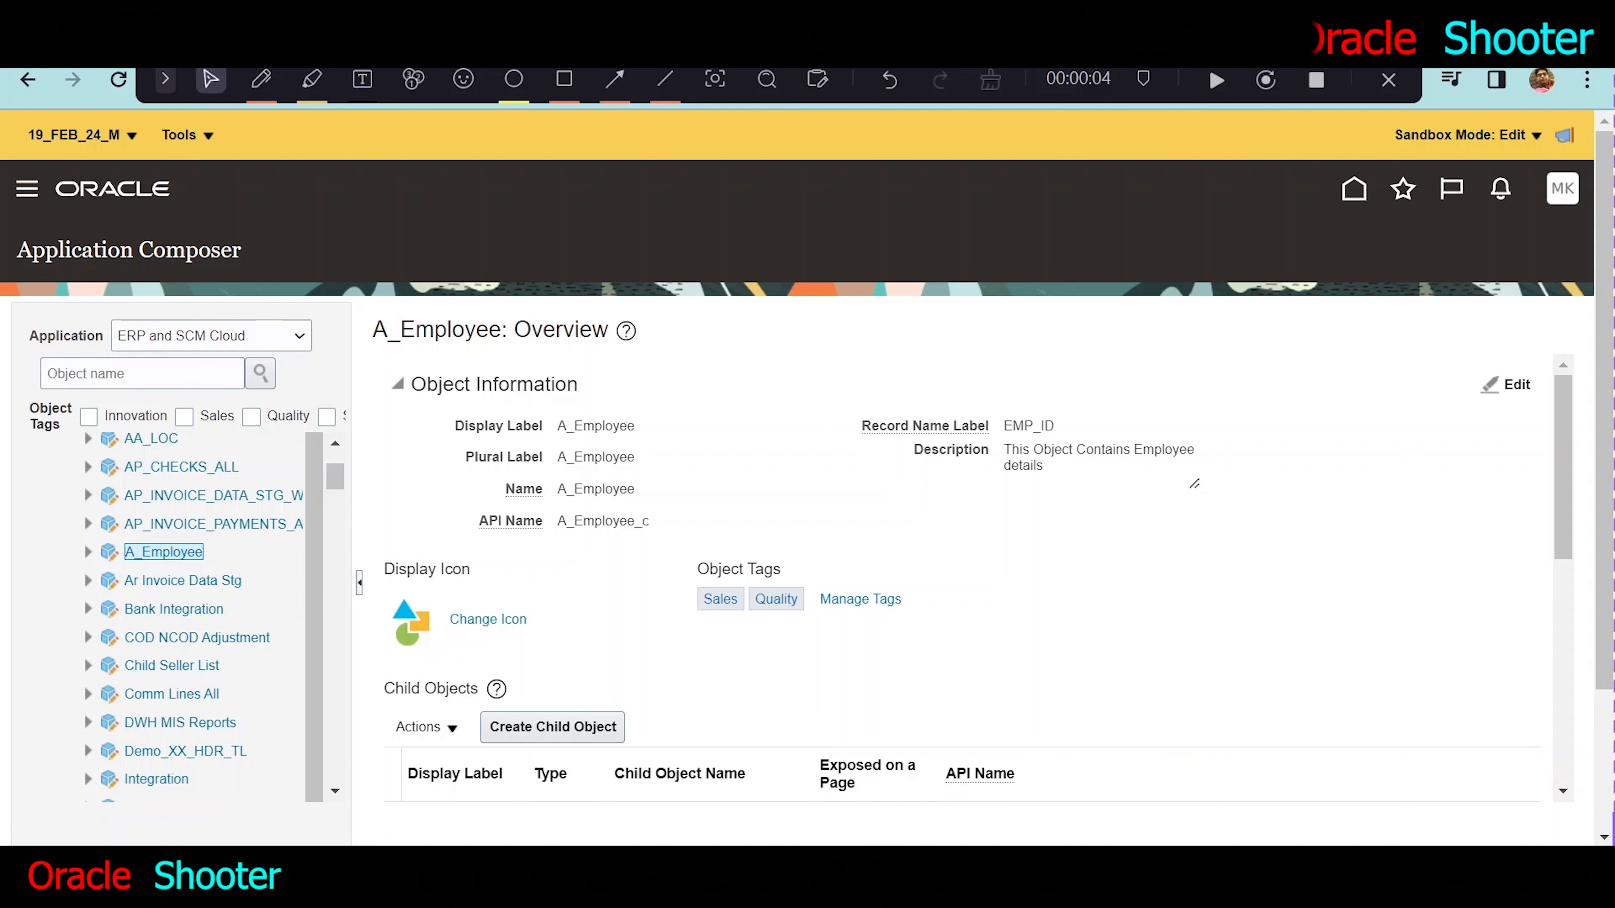
pyautogui.hotkey('ctrl', '+')
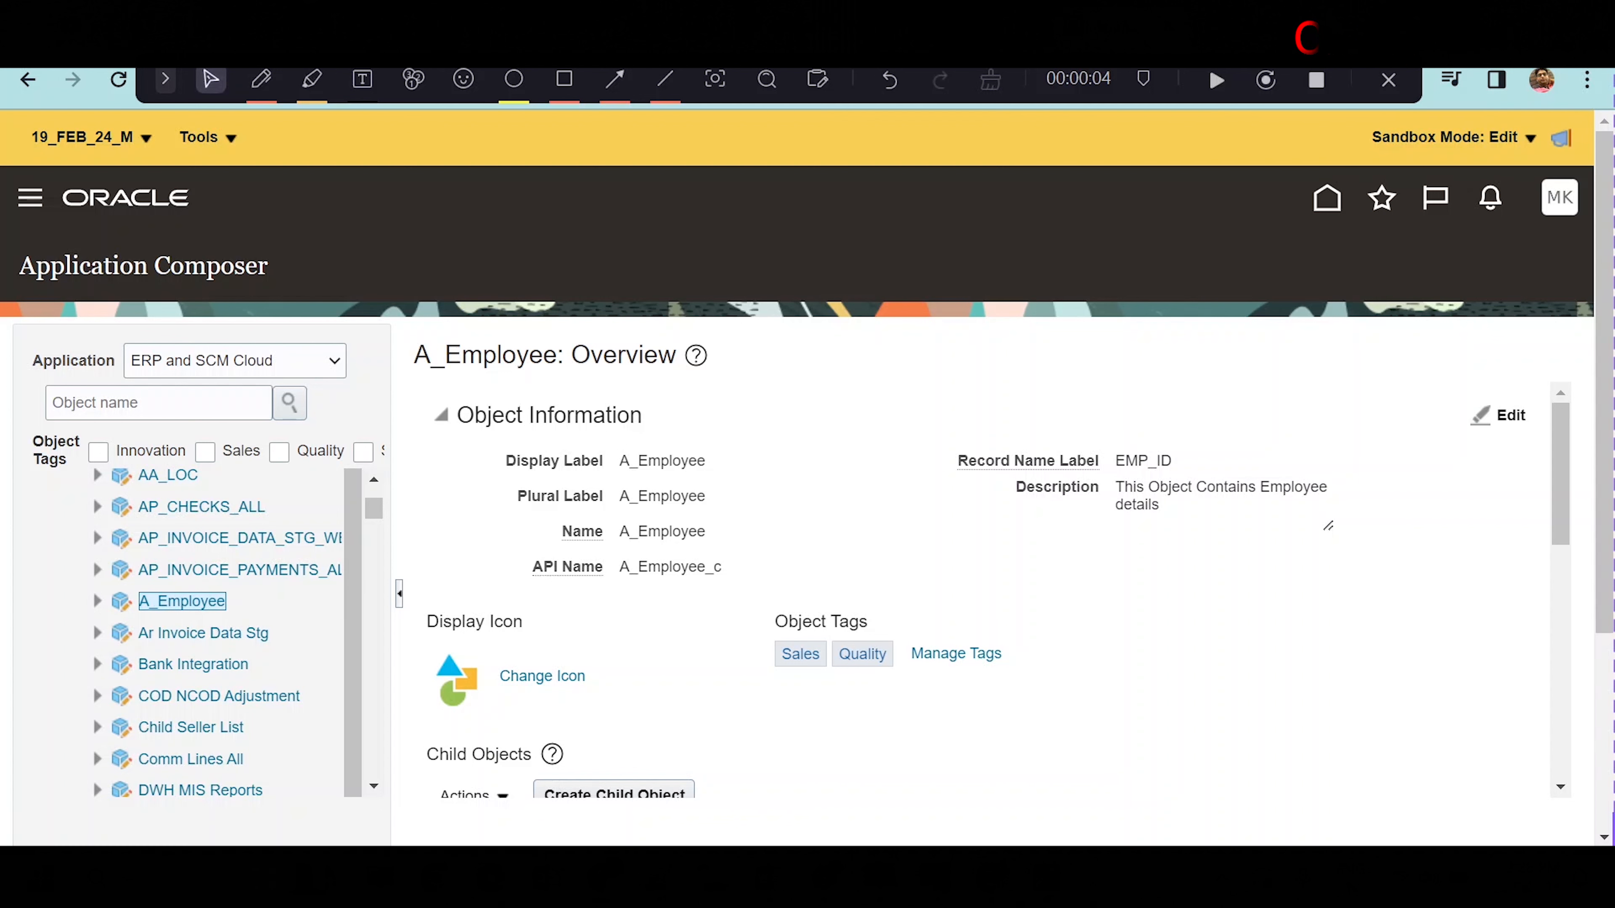
pyautogui.moveTo(414, 355); pyautogui.dragTo(677, 355)
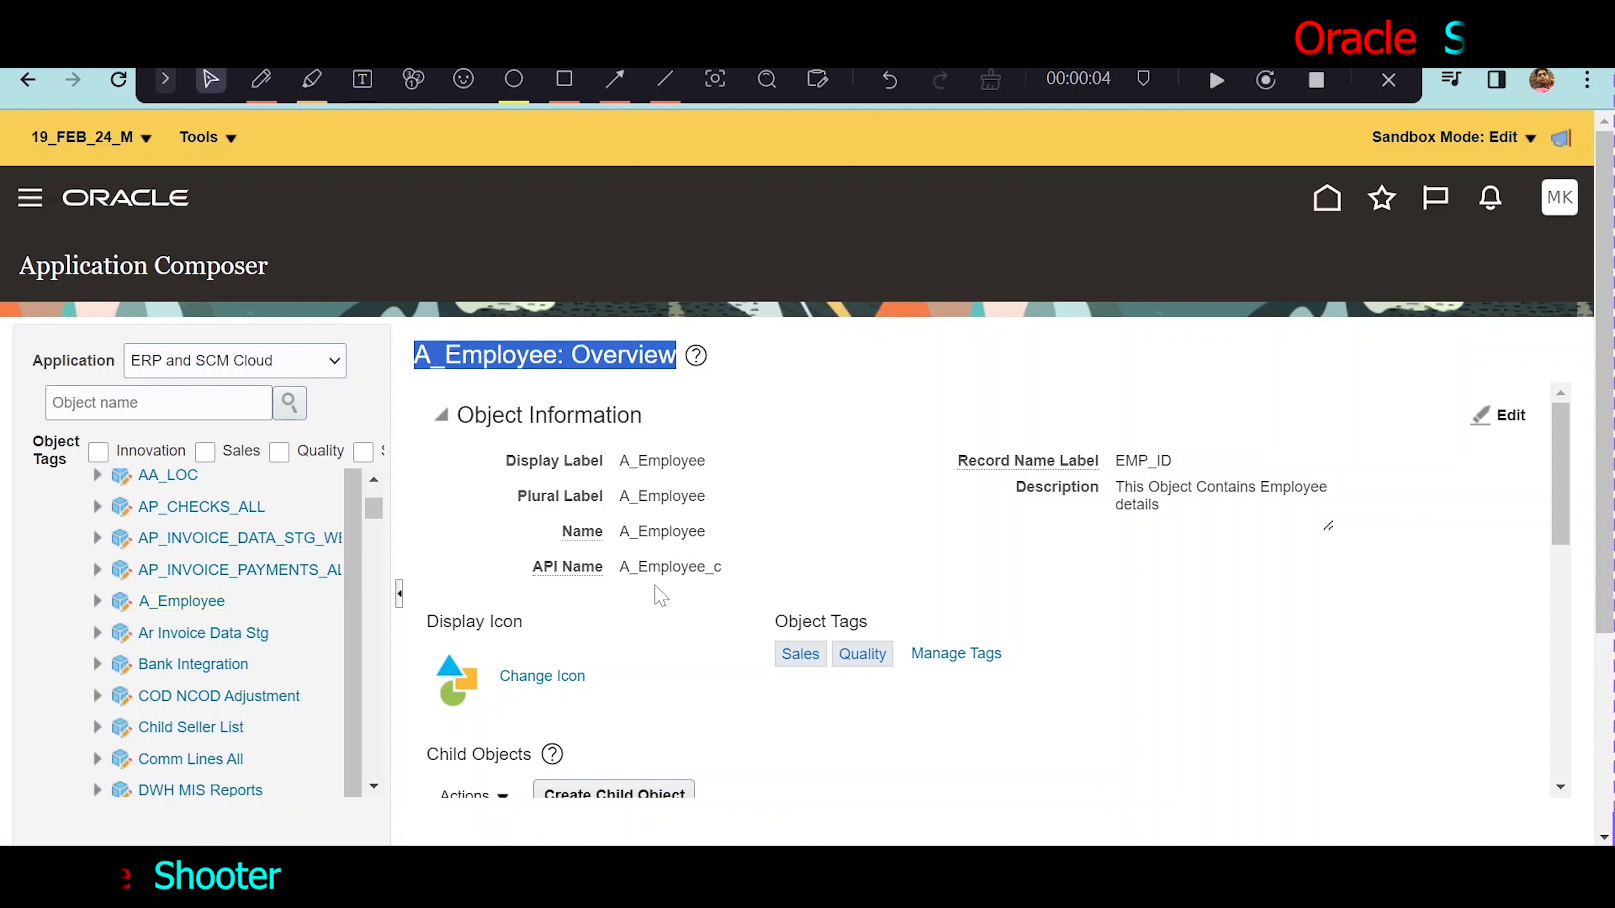
pyautogui.moveTo(534, 566); pyautogui.dragTo(722, 567)
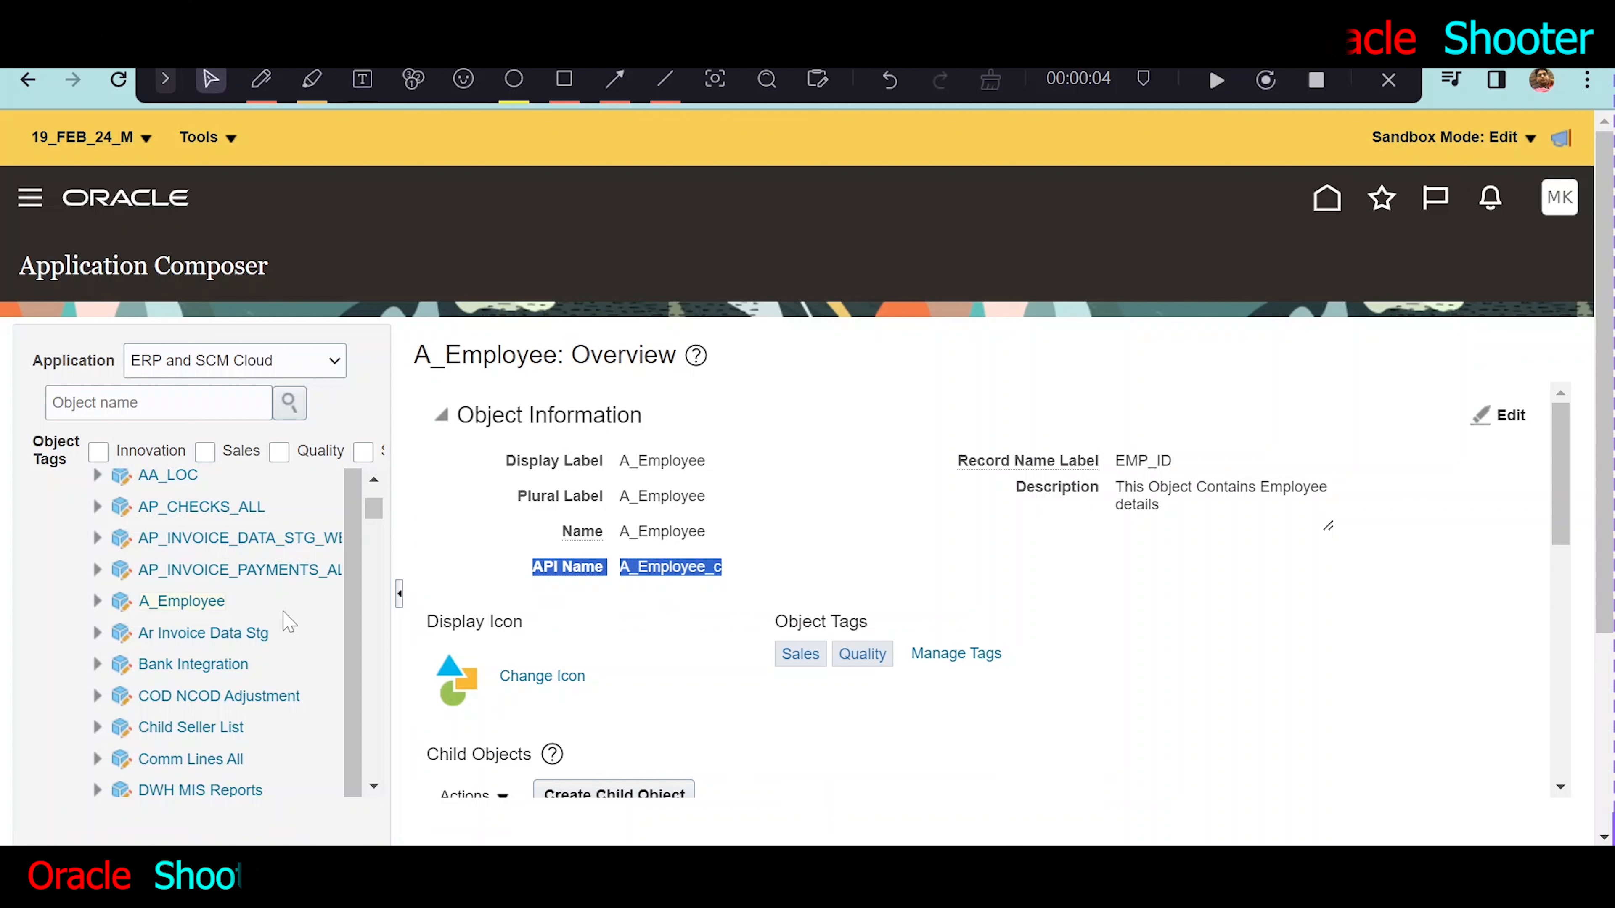
# Expand A_Employee in the object tree and review the list of its custom fields.
pyautogui.click(97, 602)
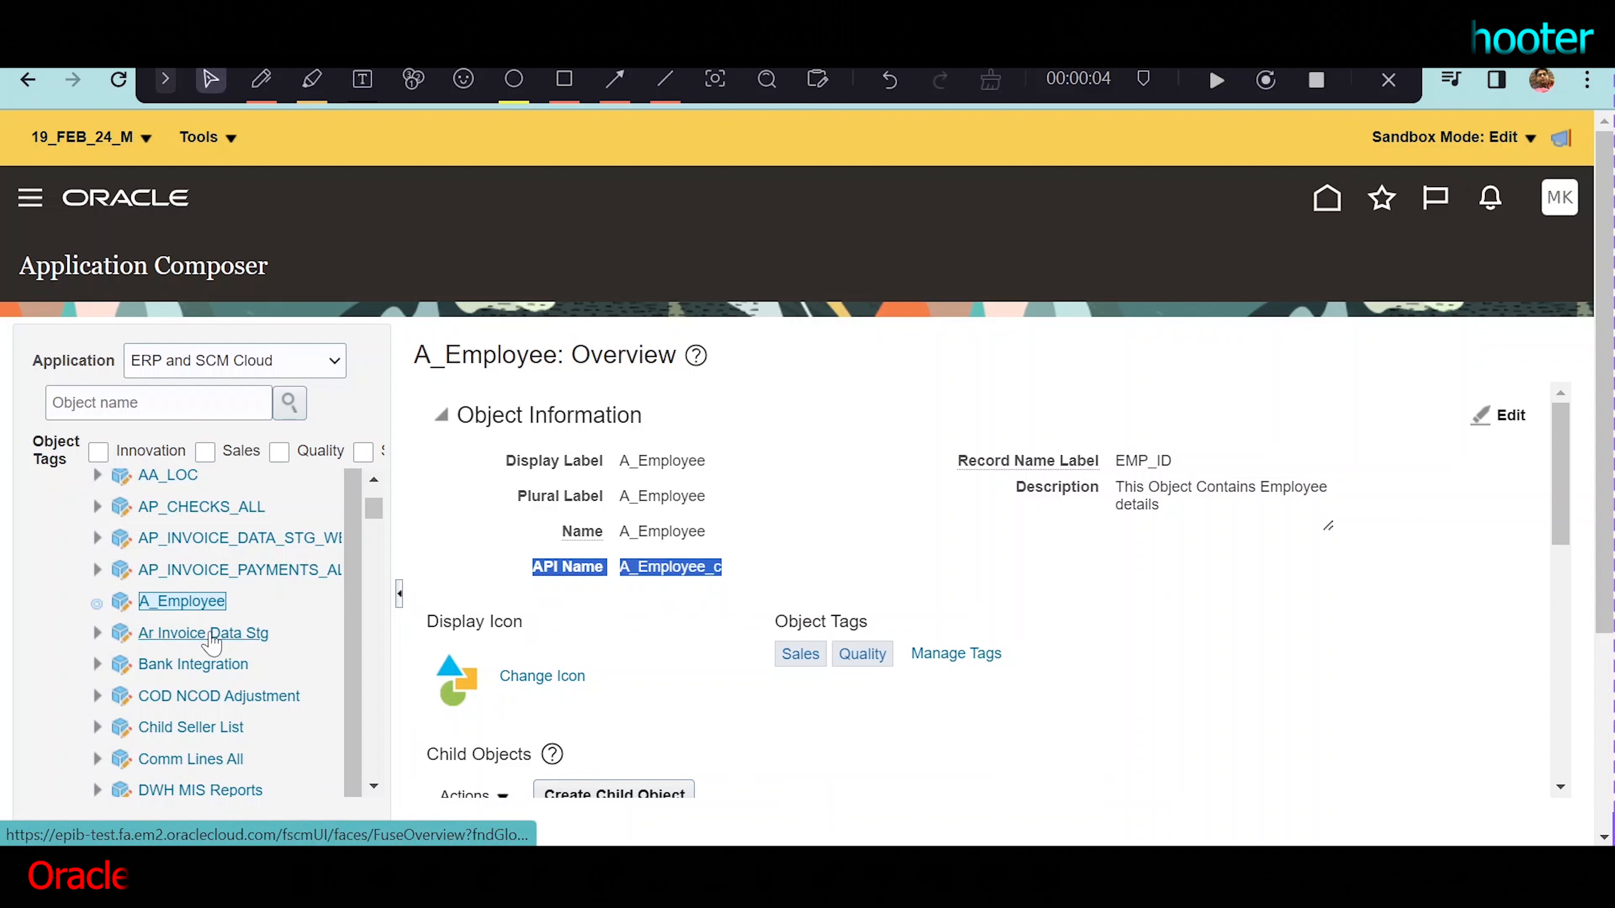
pyautogui.click(374, 787)
pyautogui.click(374, 788)
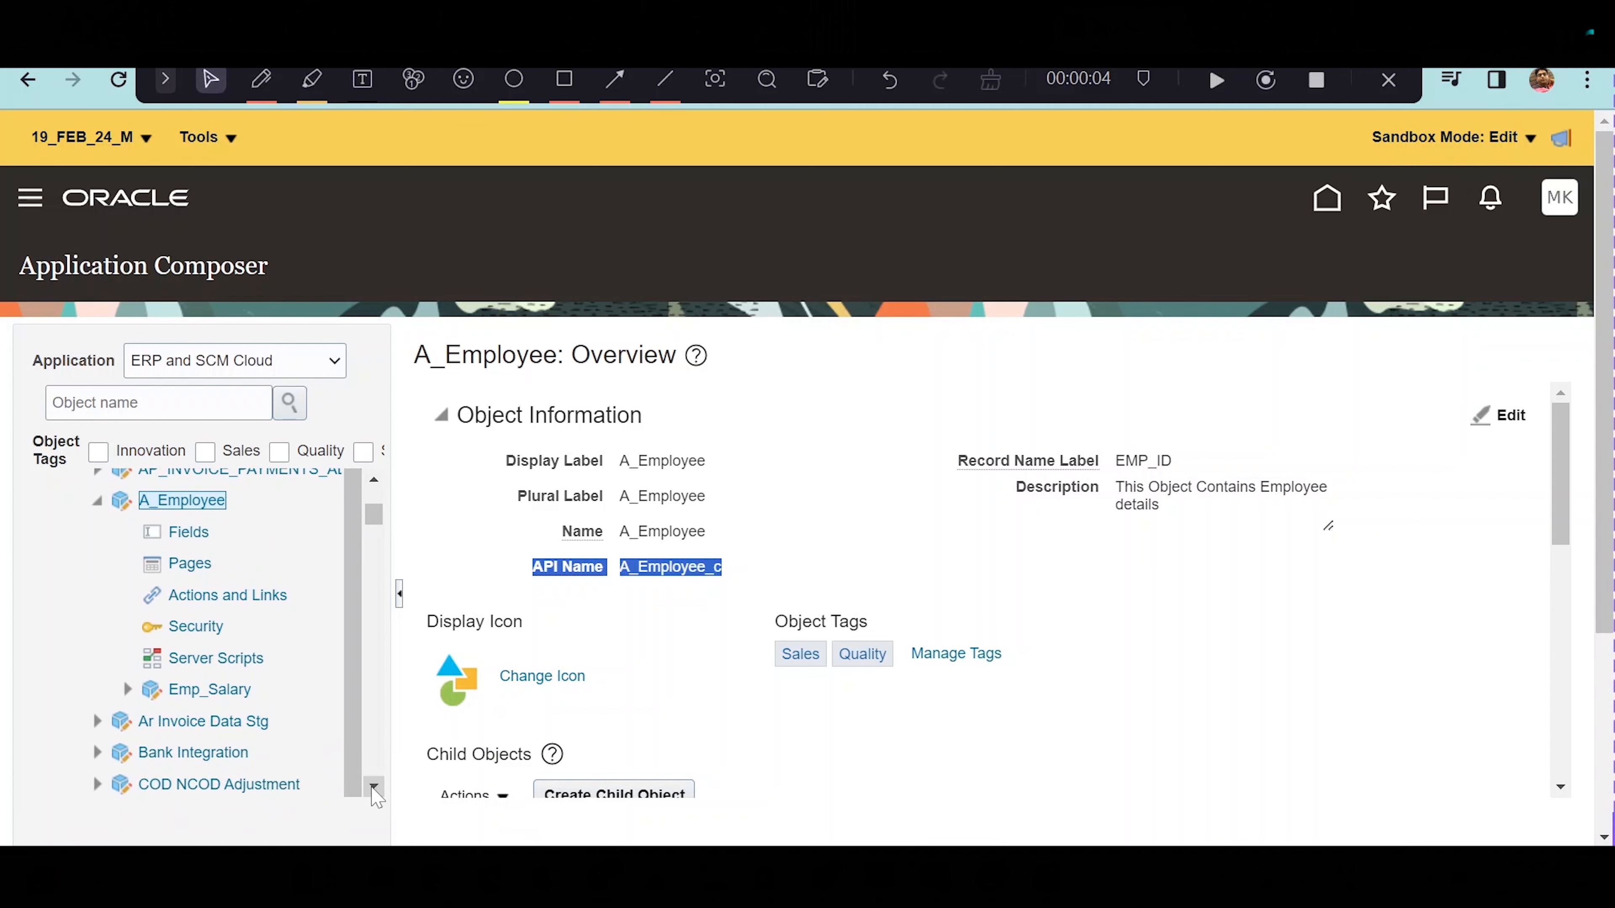
pyautogui.click(190, 533)
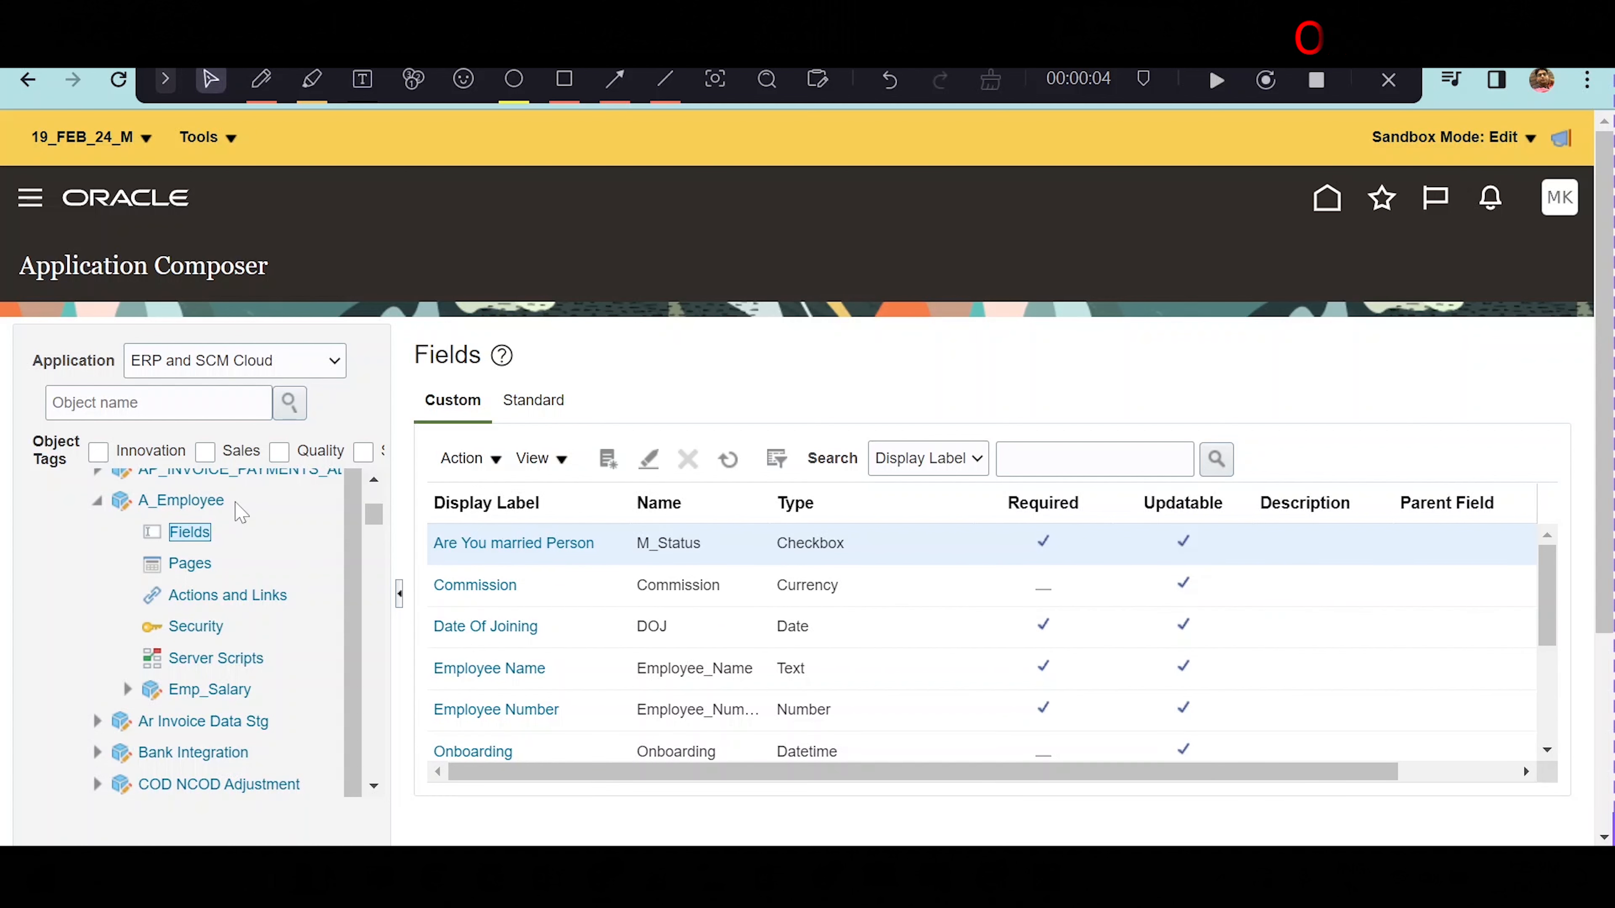
pyautogui.click(191, 500)
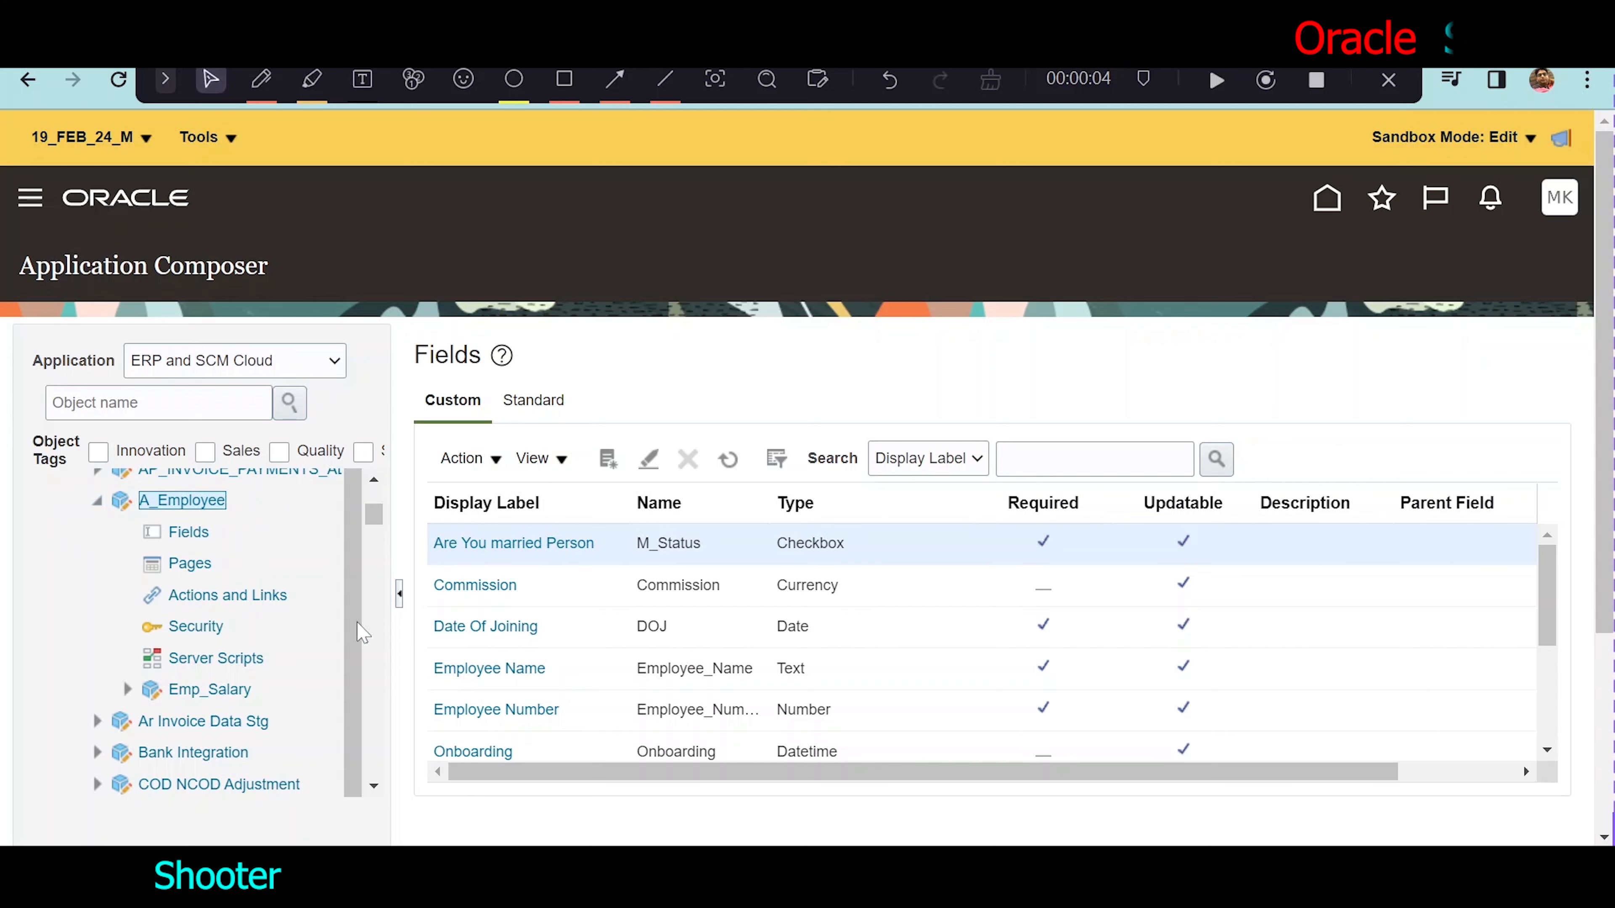
pyautogui.scroll(-6, 516, 585)
pyautogui.scroll(3, 516, 588)
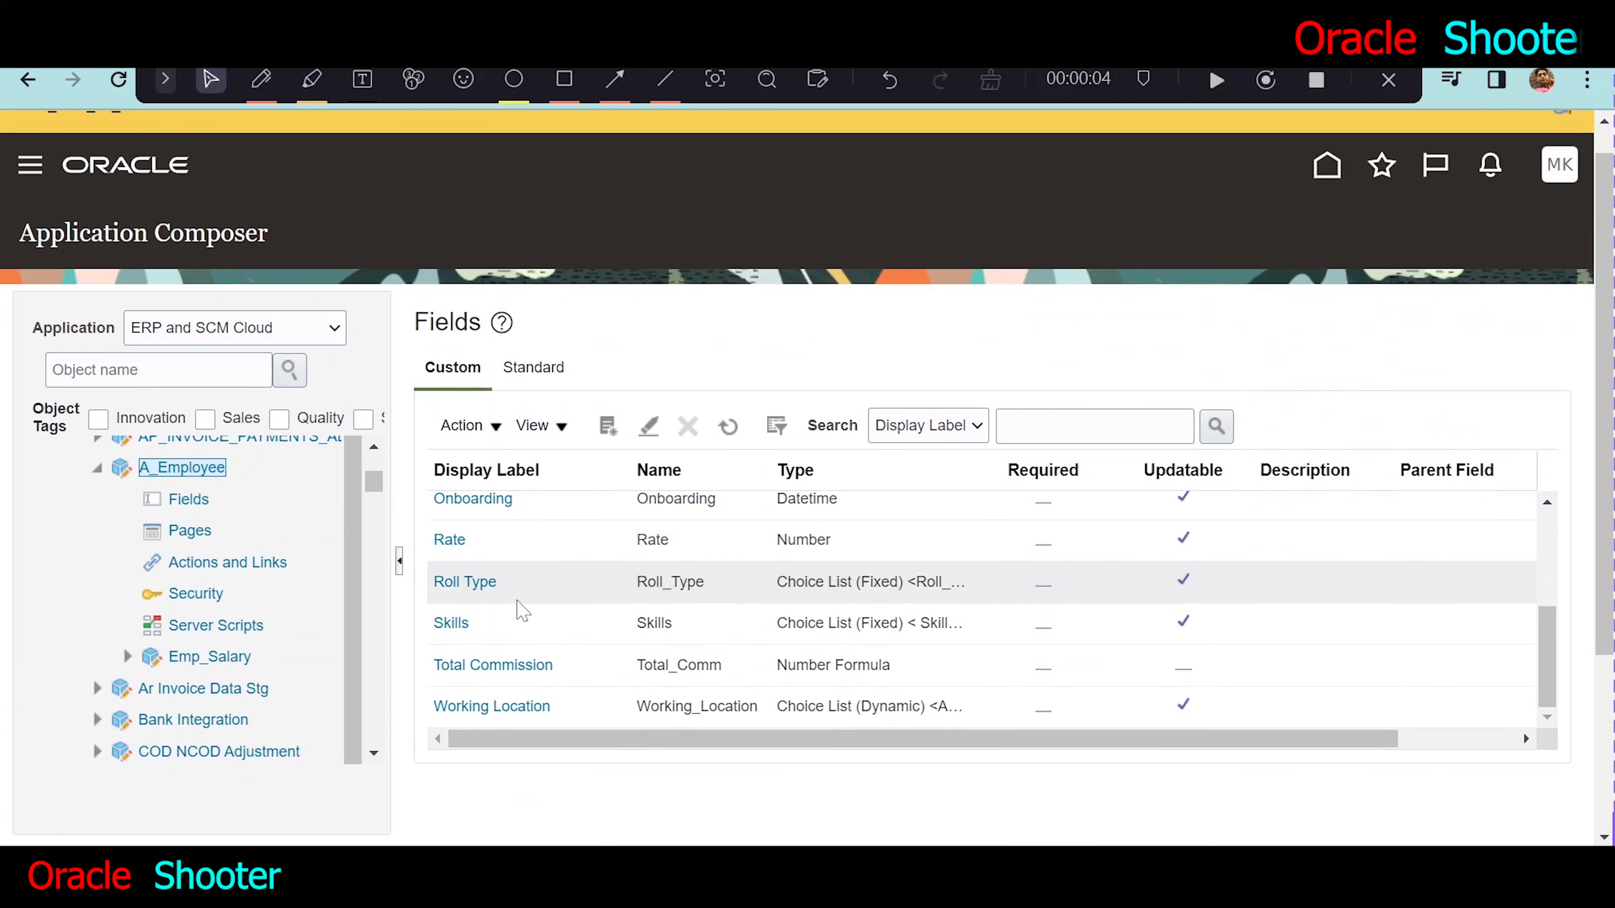
pyautogui.scroll(5, 521, 610)
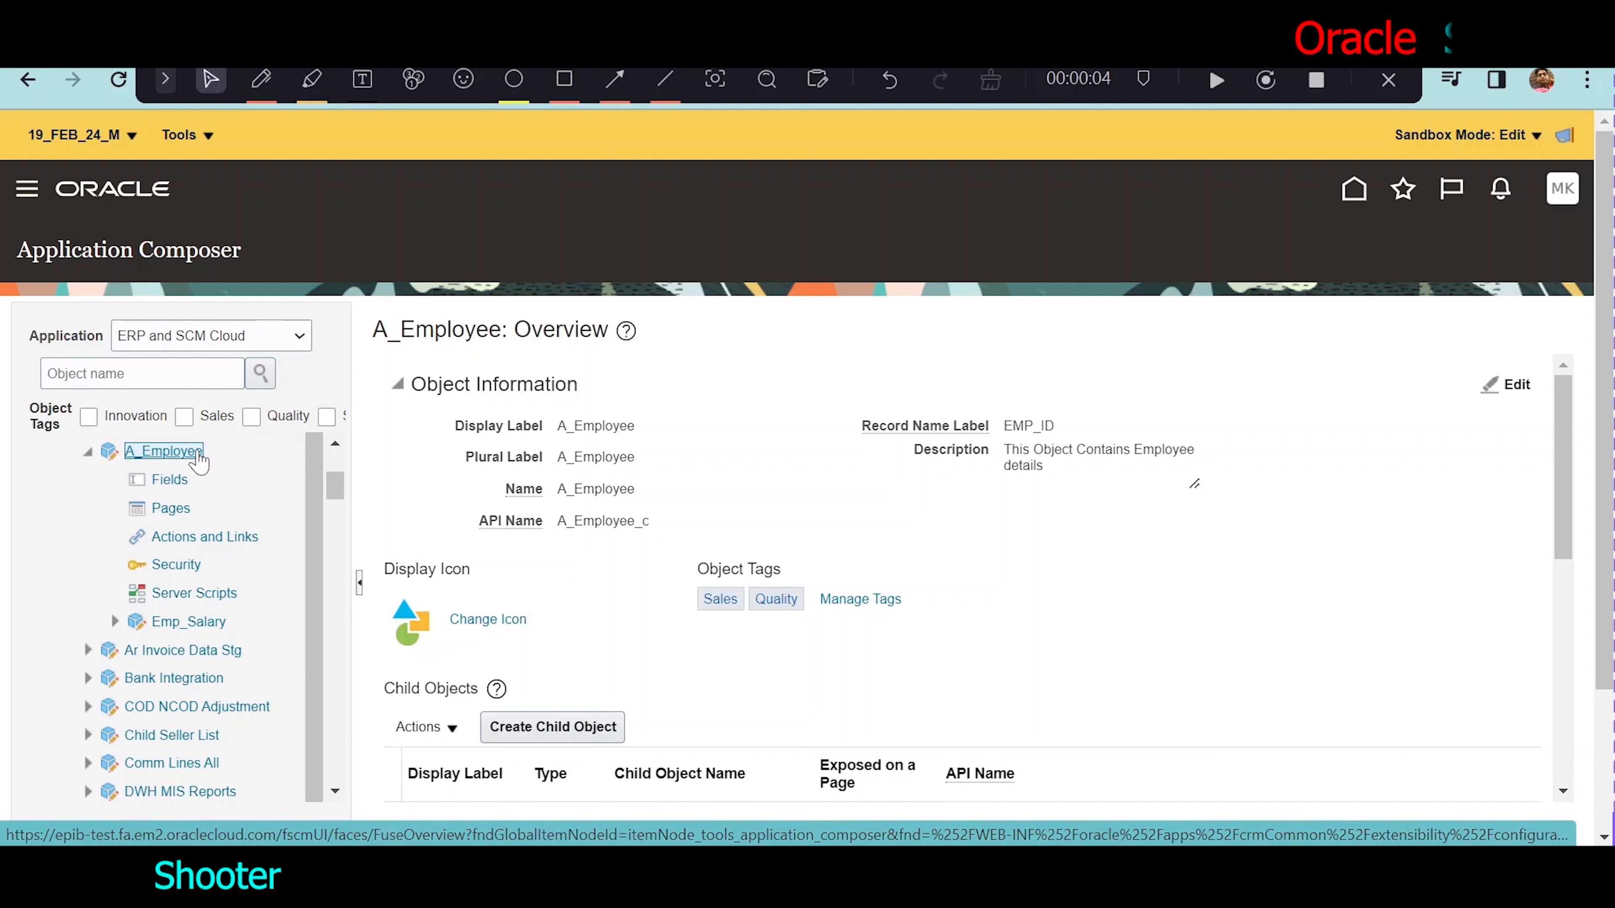
# Review the child objects on A_Employee's overview and bring up the Create Child Object form, dismissing it without creating anything.
pyautogui.click(182, 453)
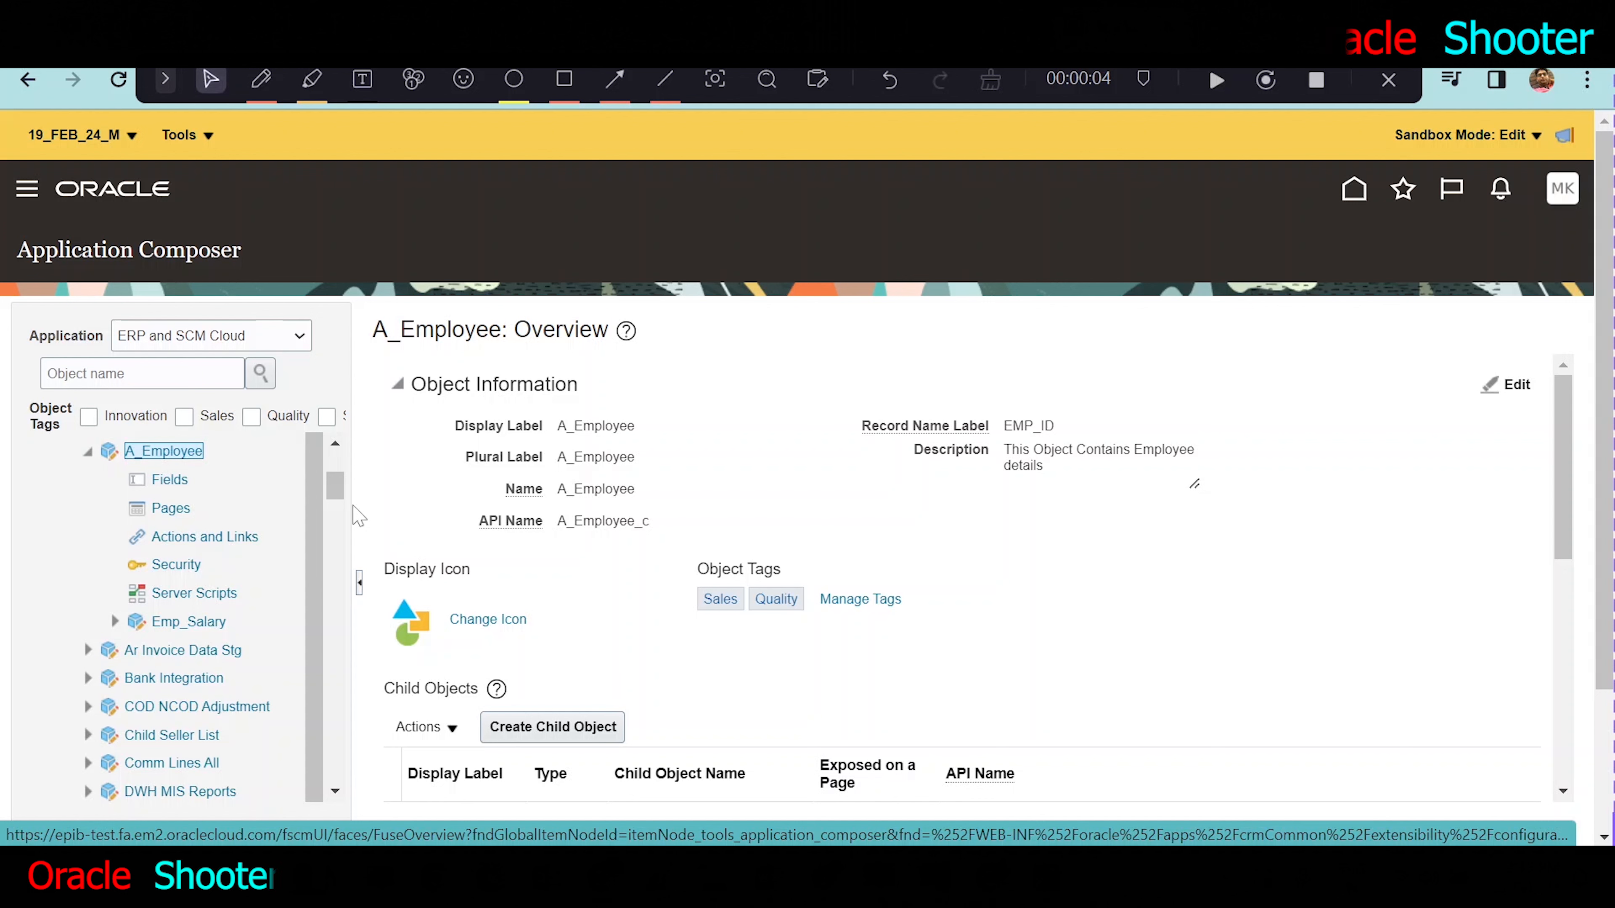
pyautogui.scroll(-4, 394, 521)
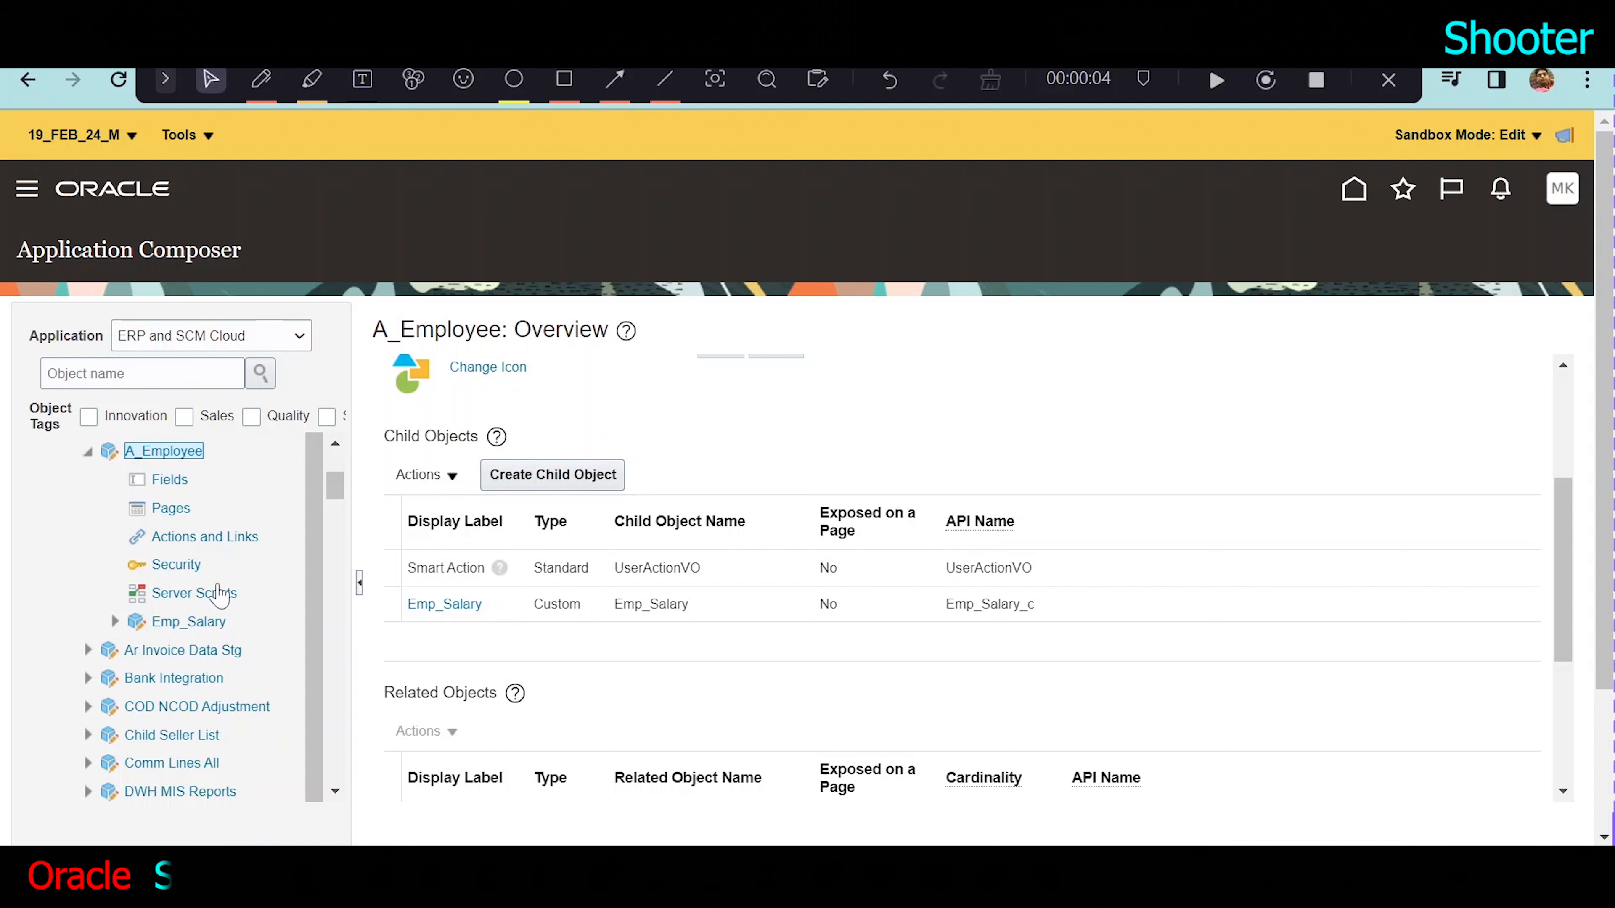
pyautogui.click(587, 487)
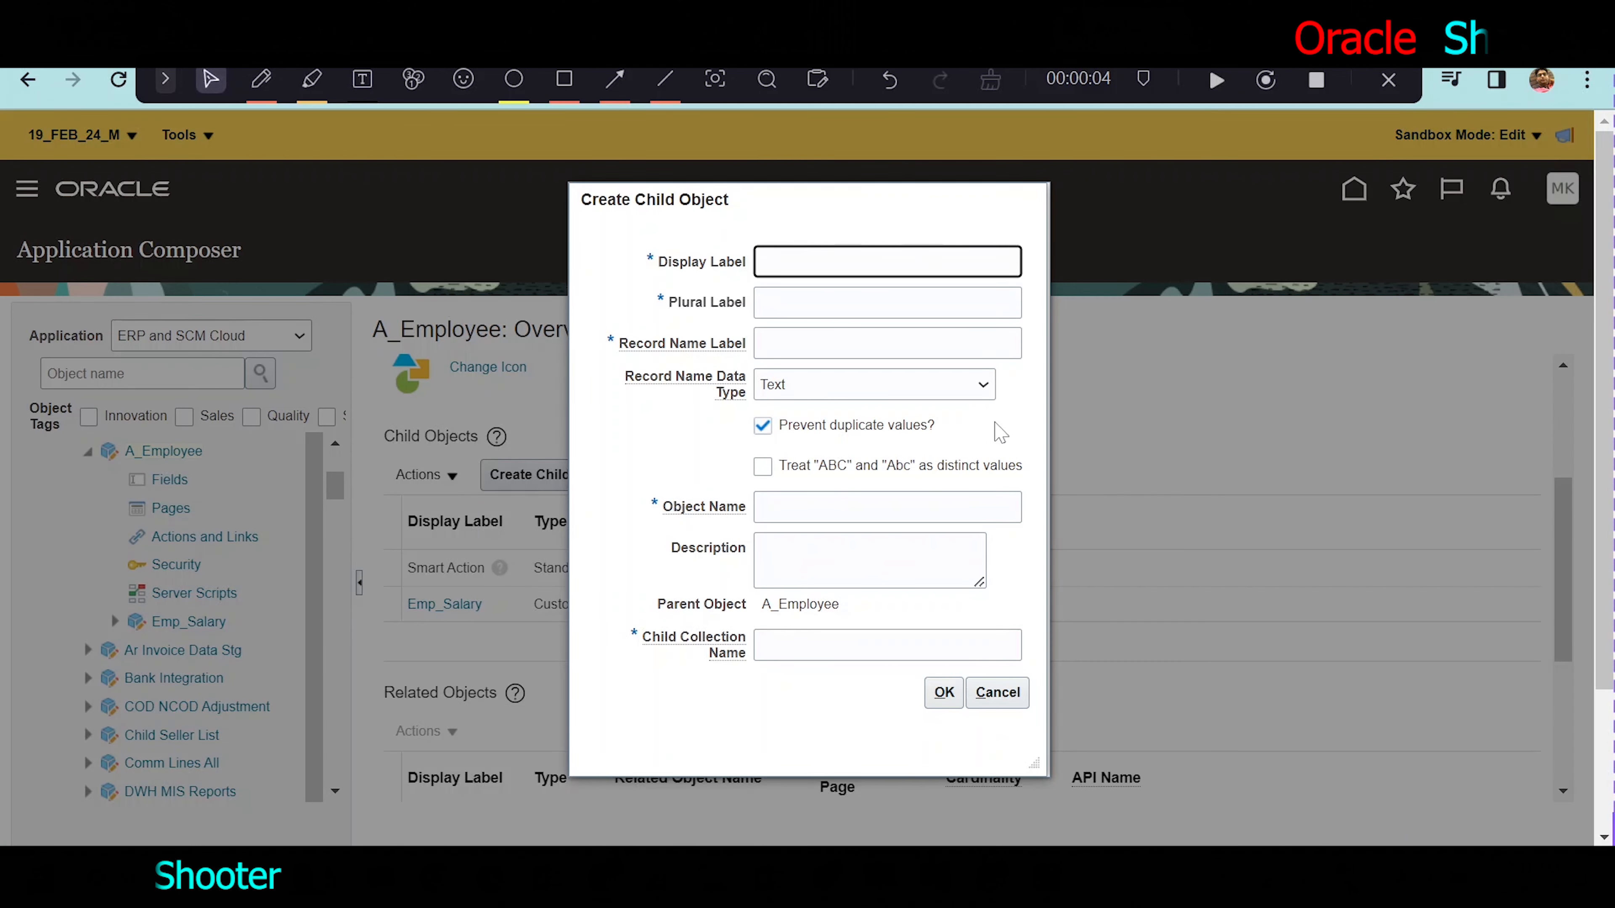
pyautogui.click(997, 694)
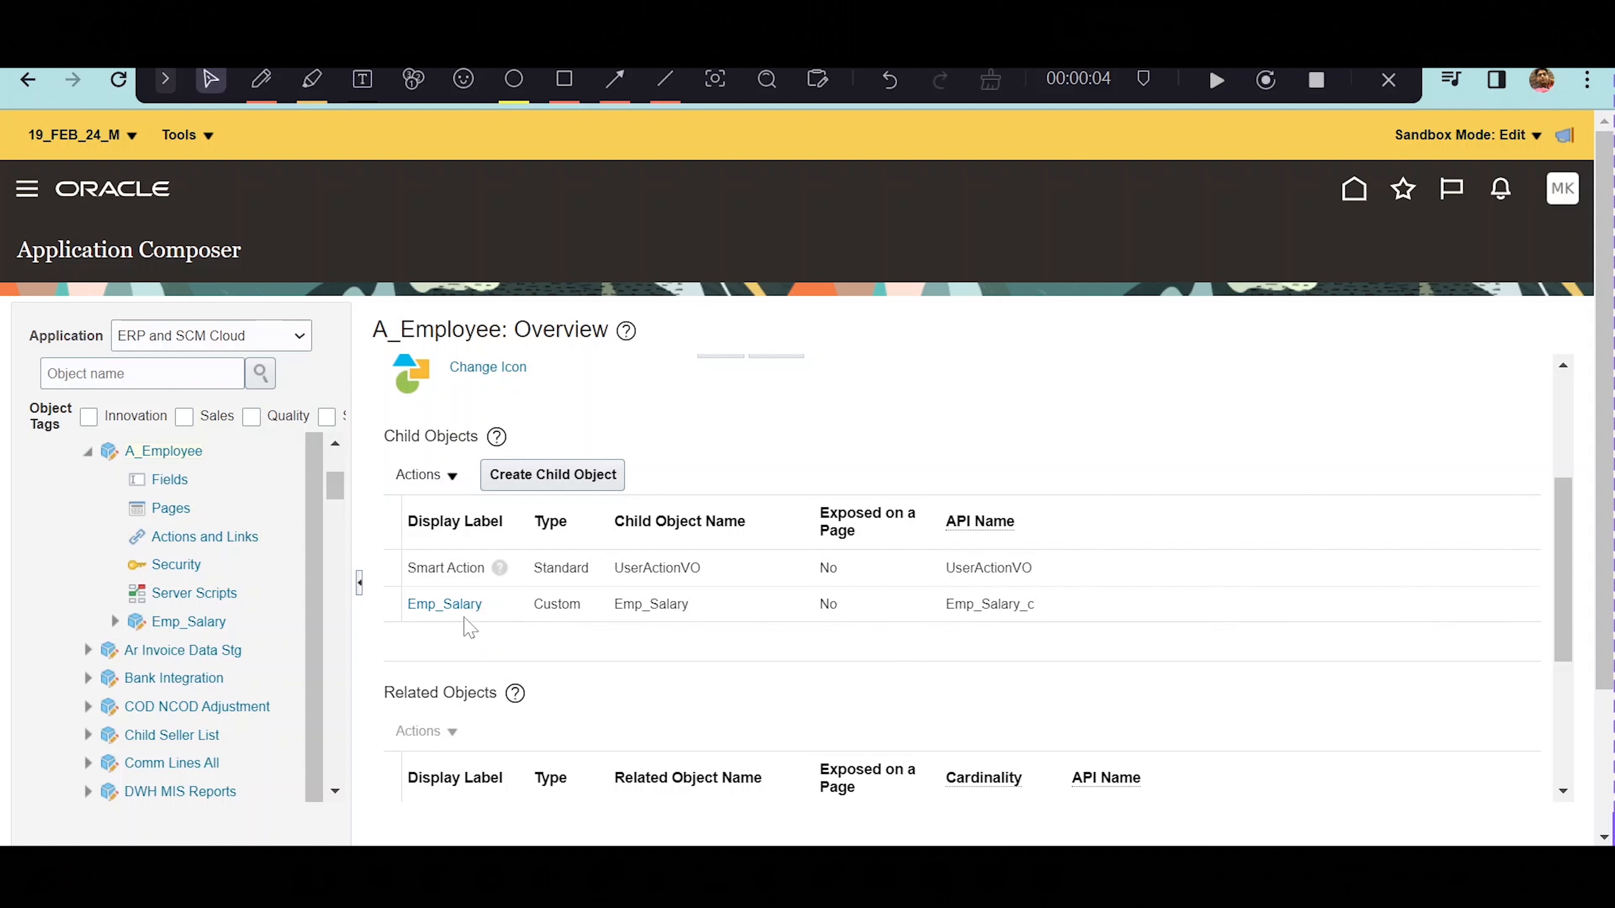
# Expand the child object Emp_Salary and view the custom fields of A_Employee, followed by those of Emp_Salary.
pyautogui.click(167, 634)
pyautogui.press('ctrl')
pyautogui.press('ctrl')
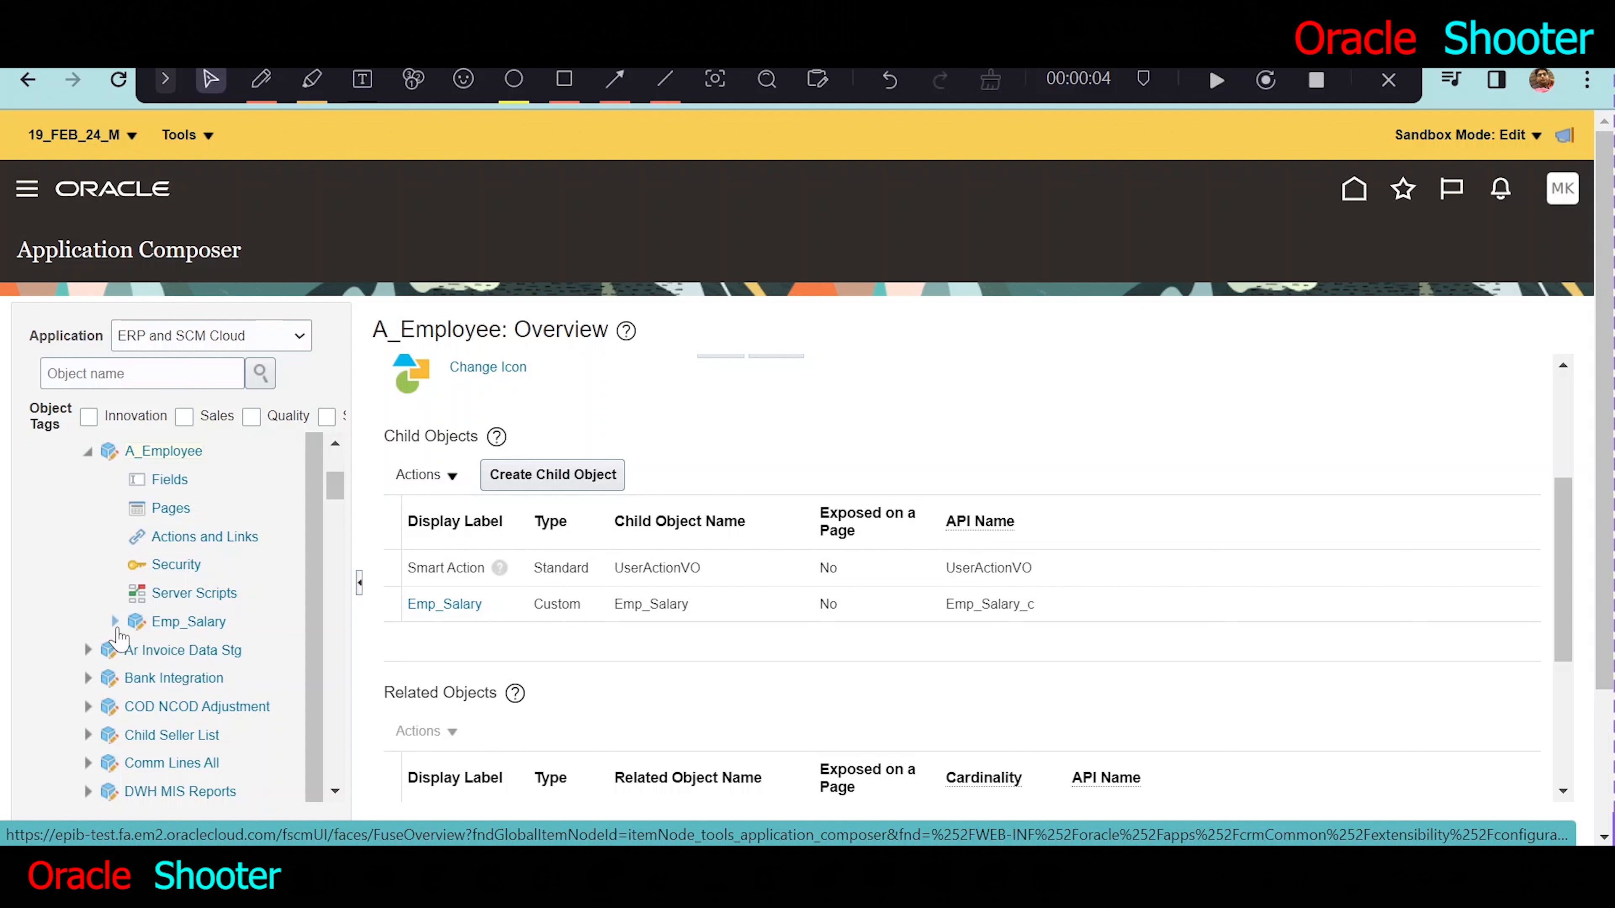
pyautogui.click(135, 635)
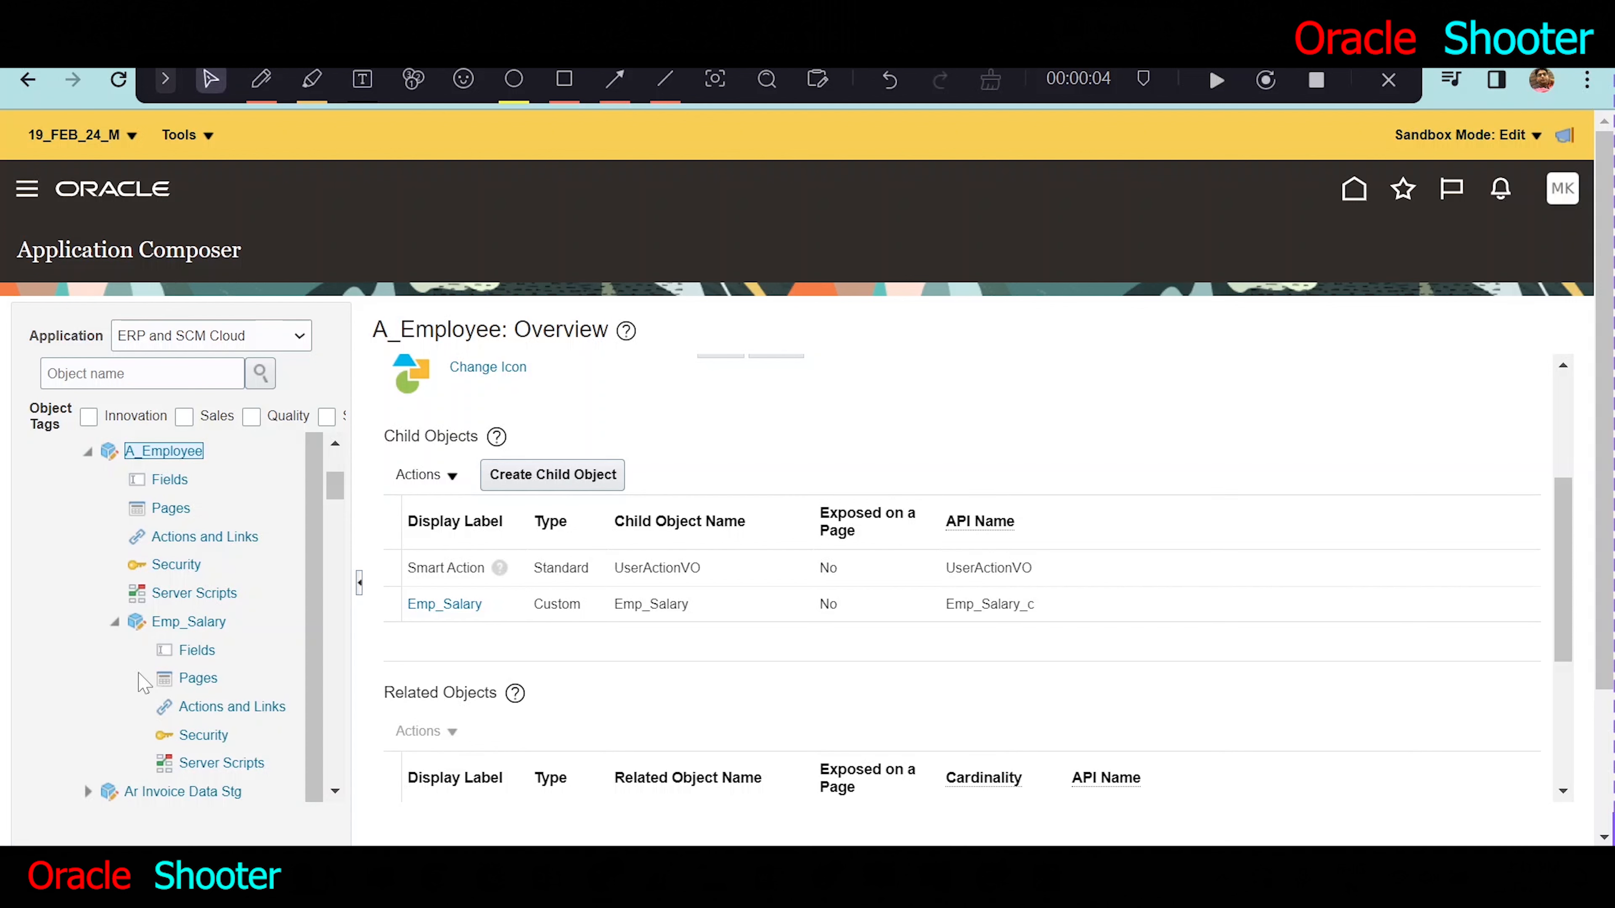
pyautogui.click(170, 479)
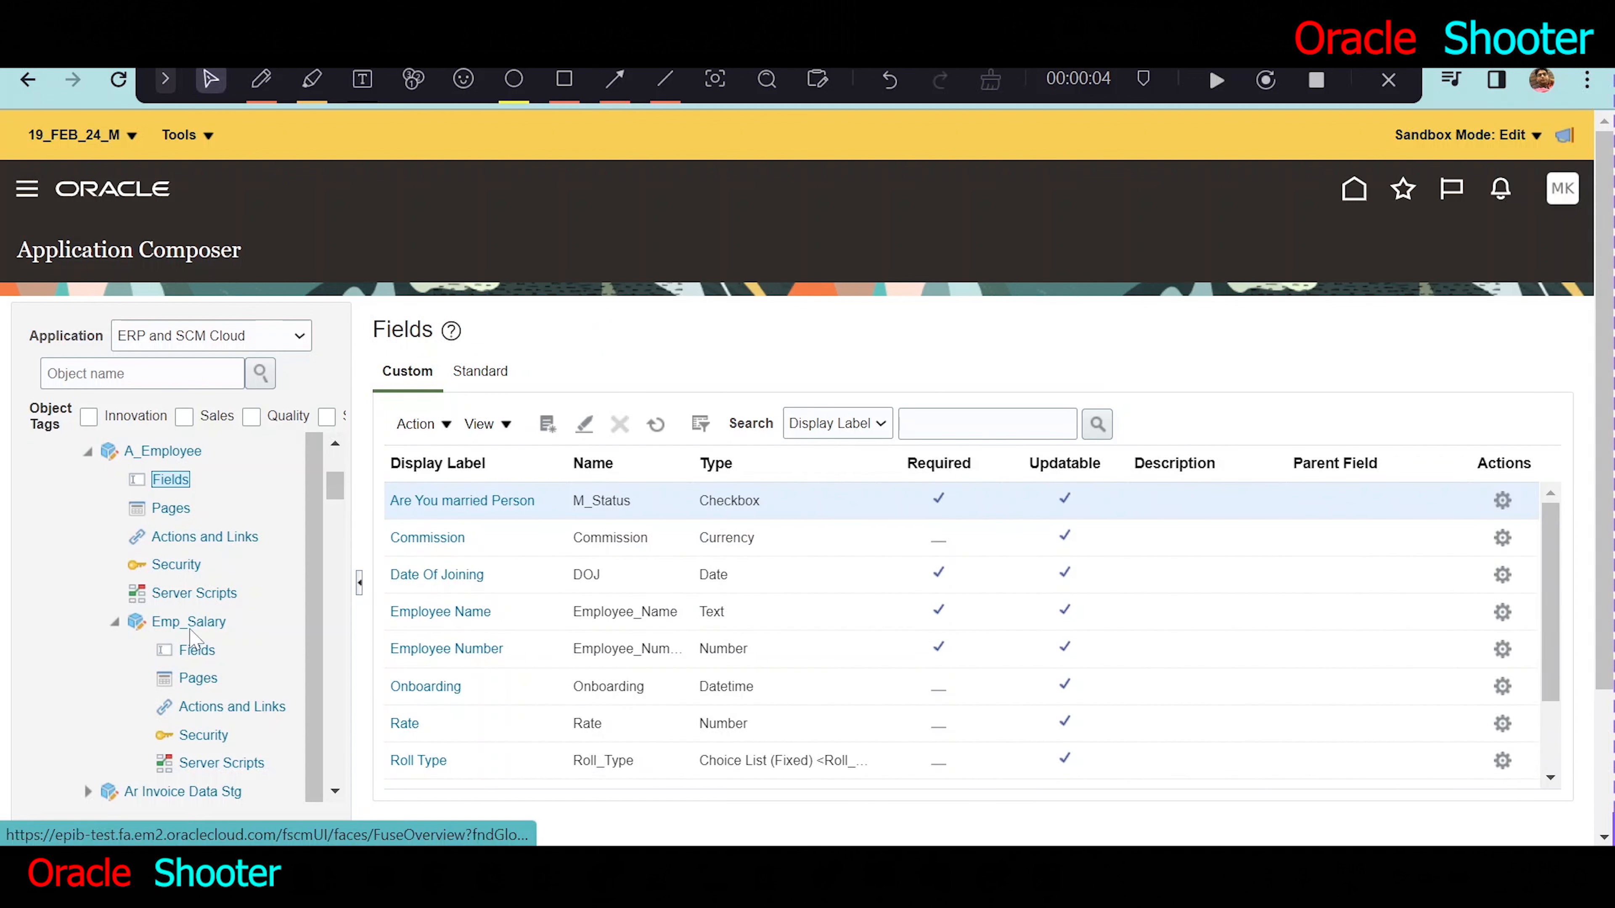
pyautogui.click(196, 650)
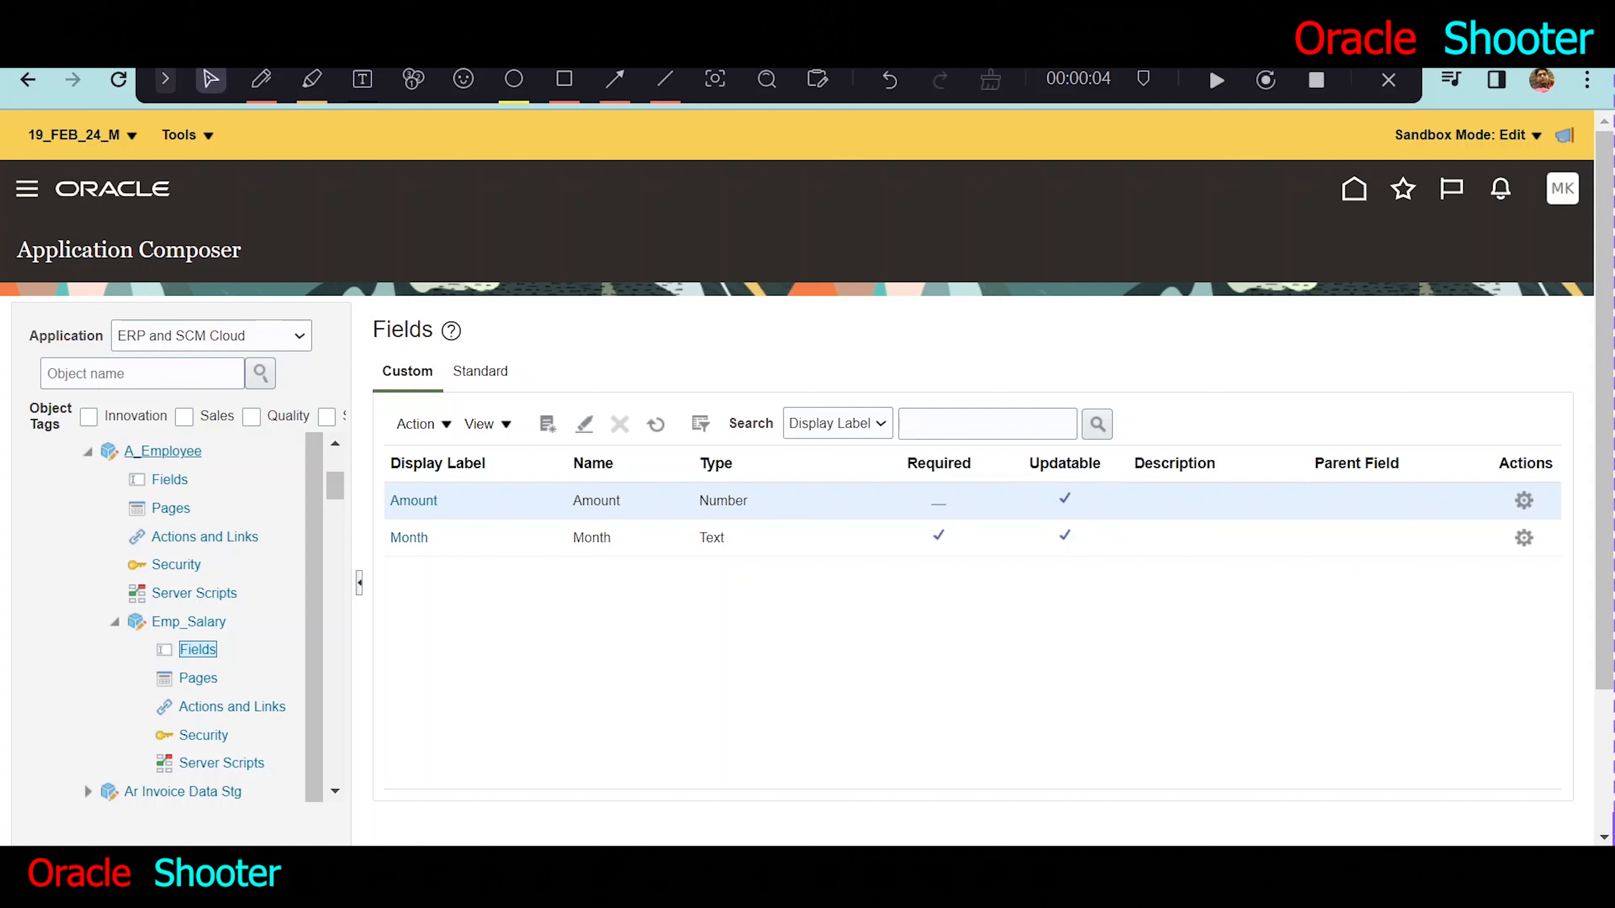
# Return to A_Employee's overview and examine its child objects and related objects.
pyautogui.click(149, 451)
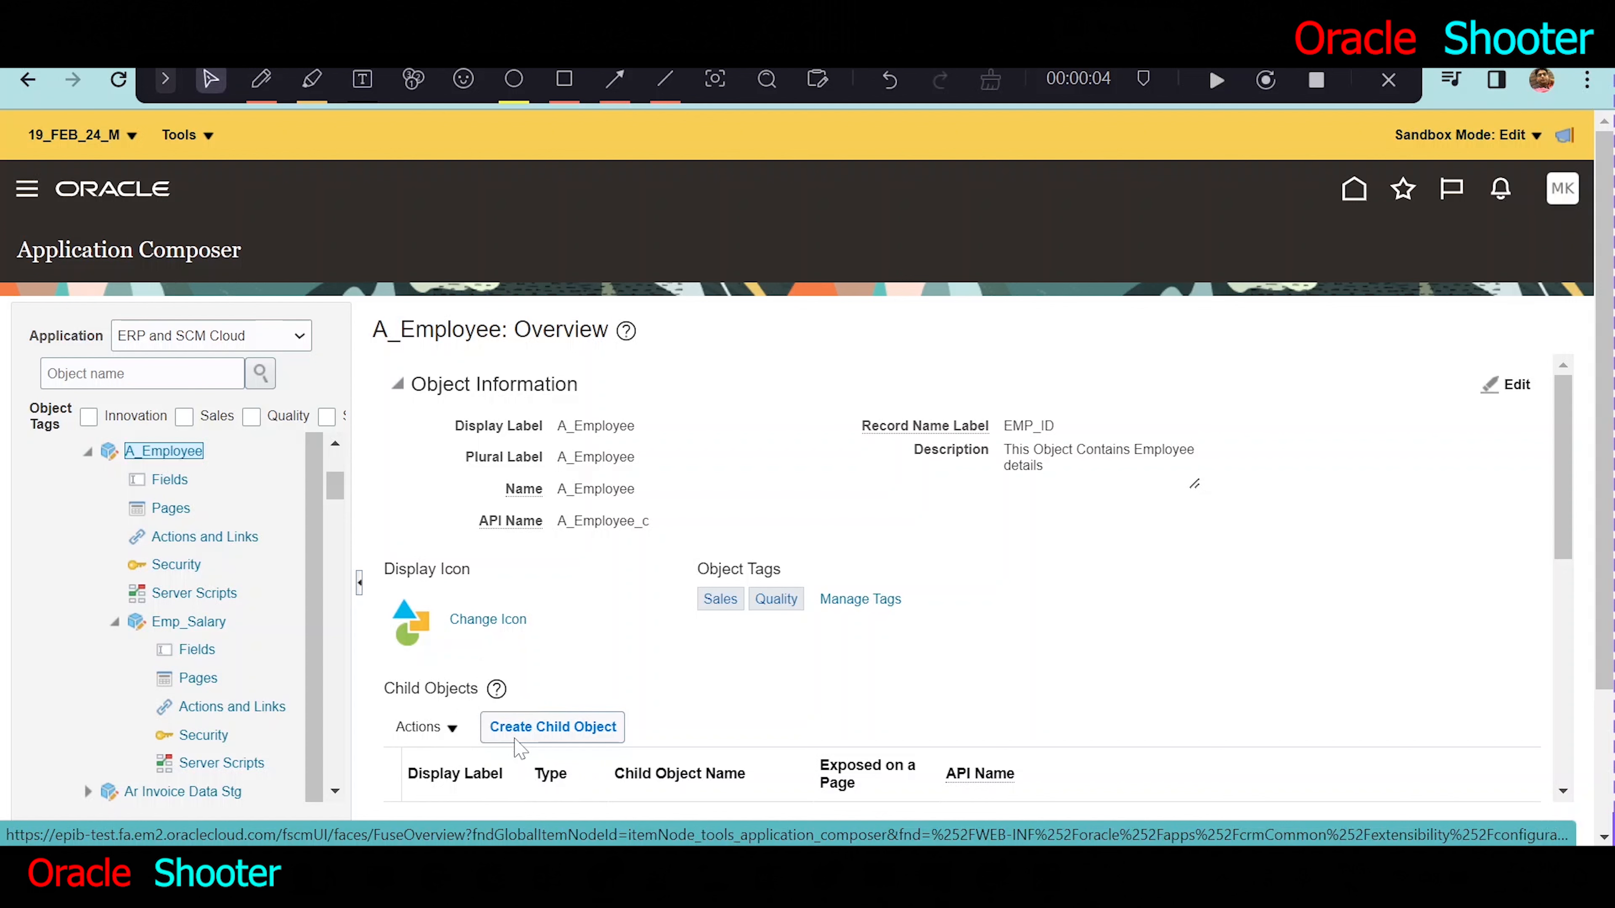
pyautogui.scroll(-5, 521, 748)
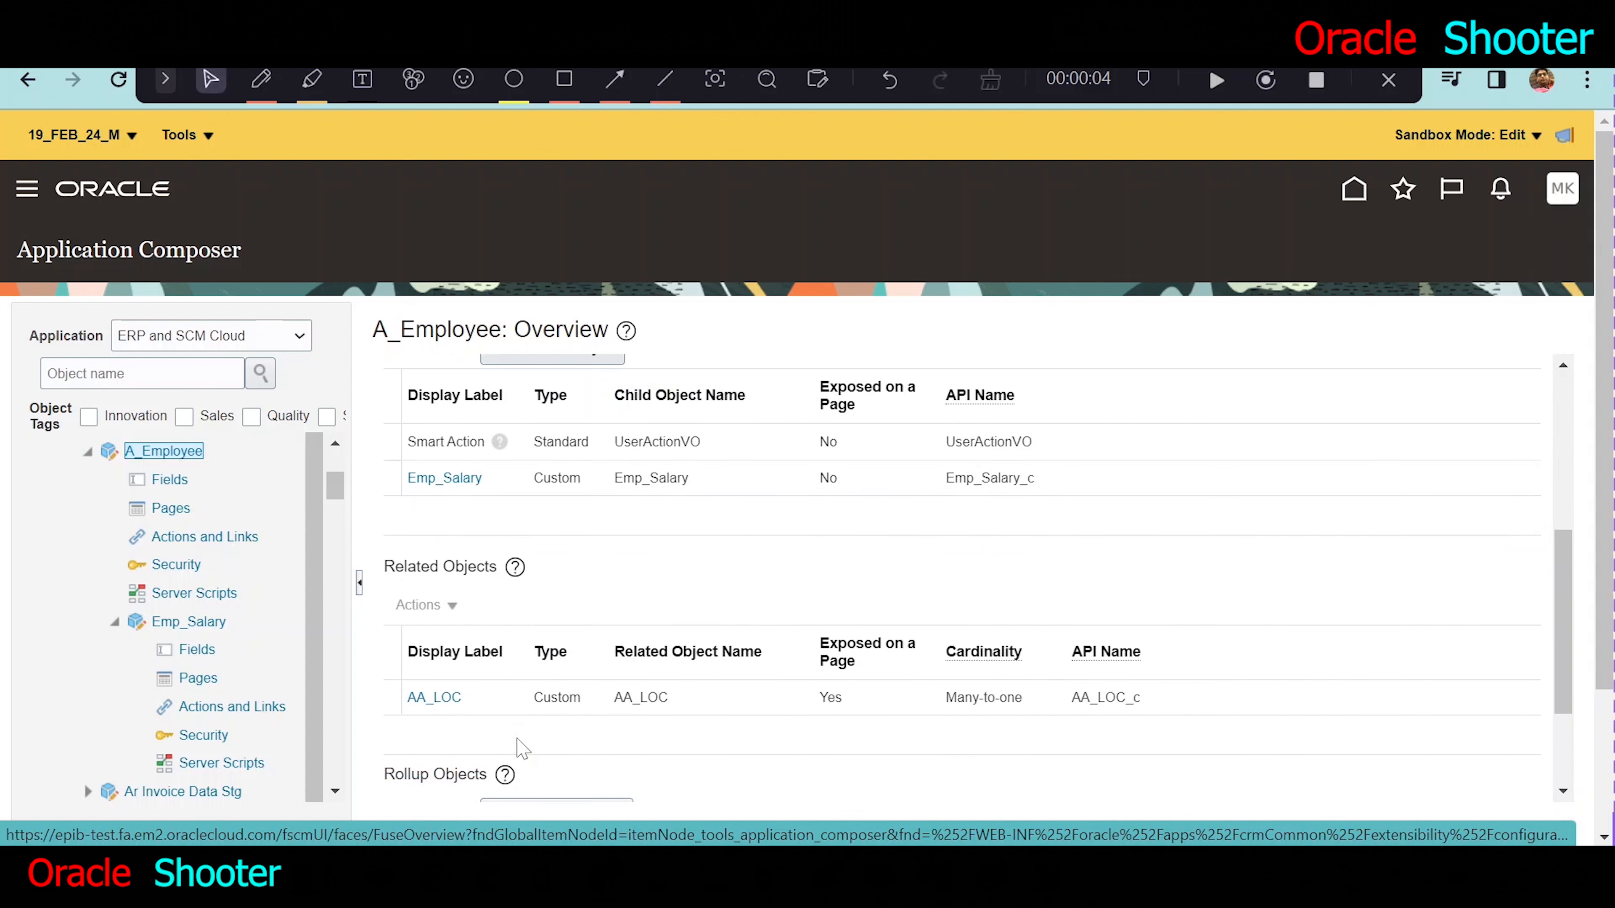
pyautogui.scroll(2, 518, 744)
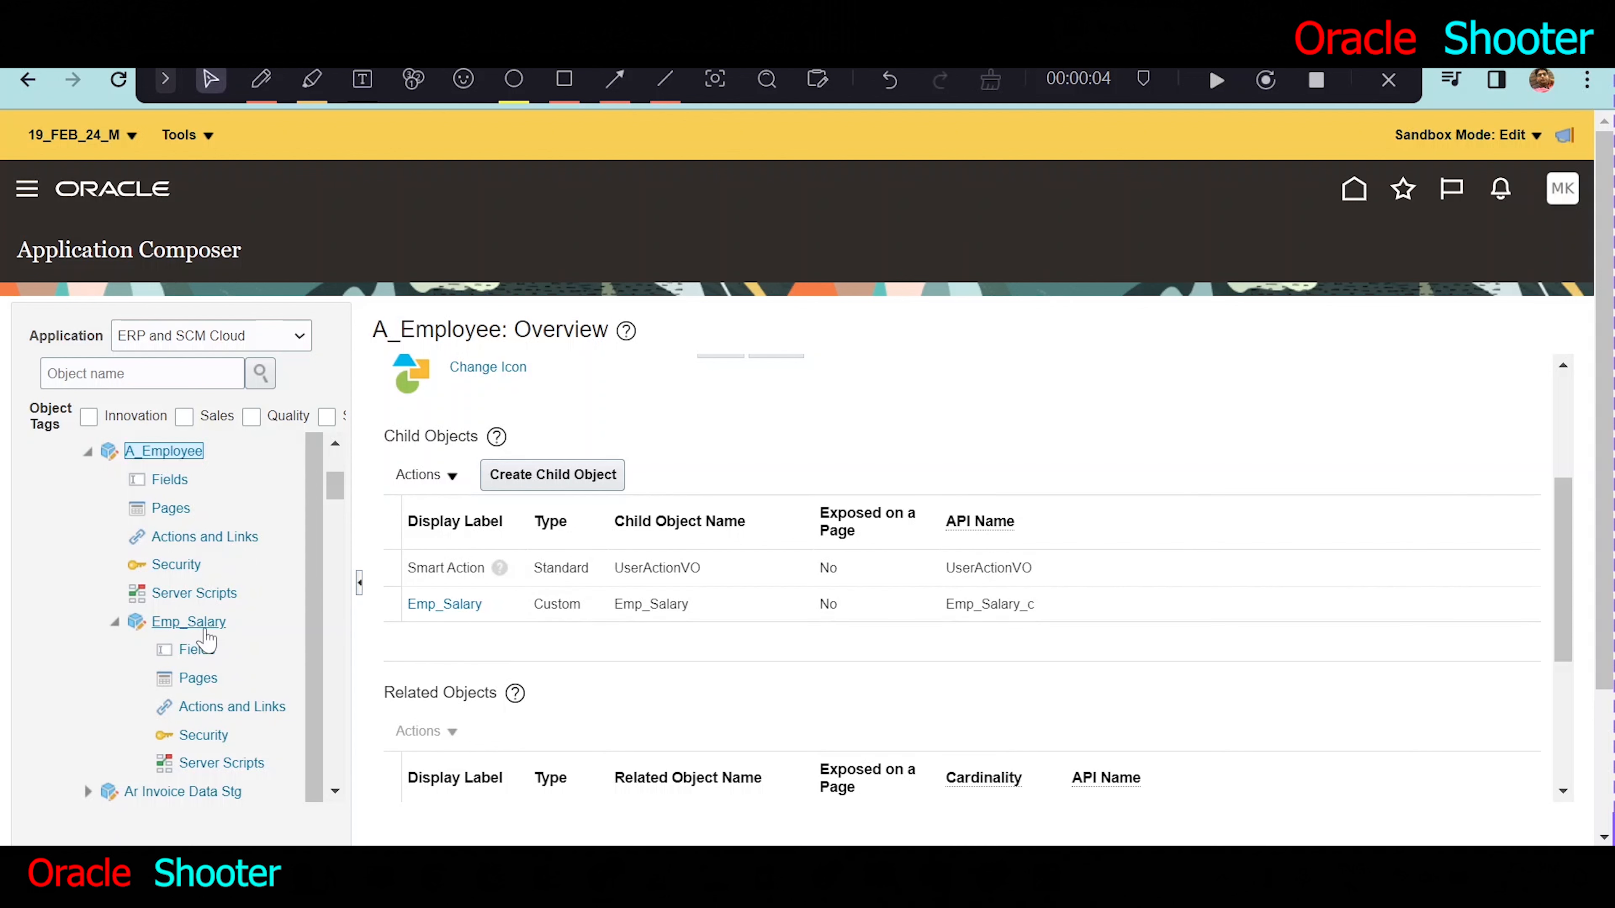
# View the custom fields of the child object Emp_Salary and its application pages.
pyautogui.click(197, 650)
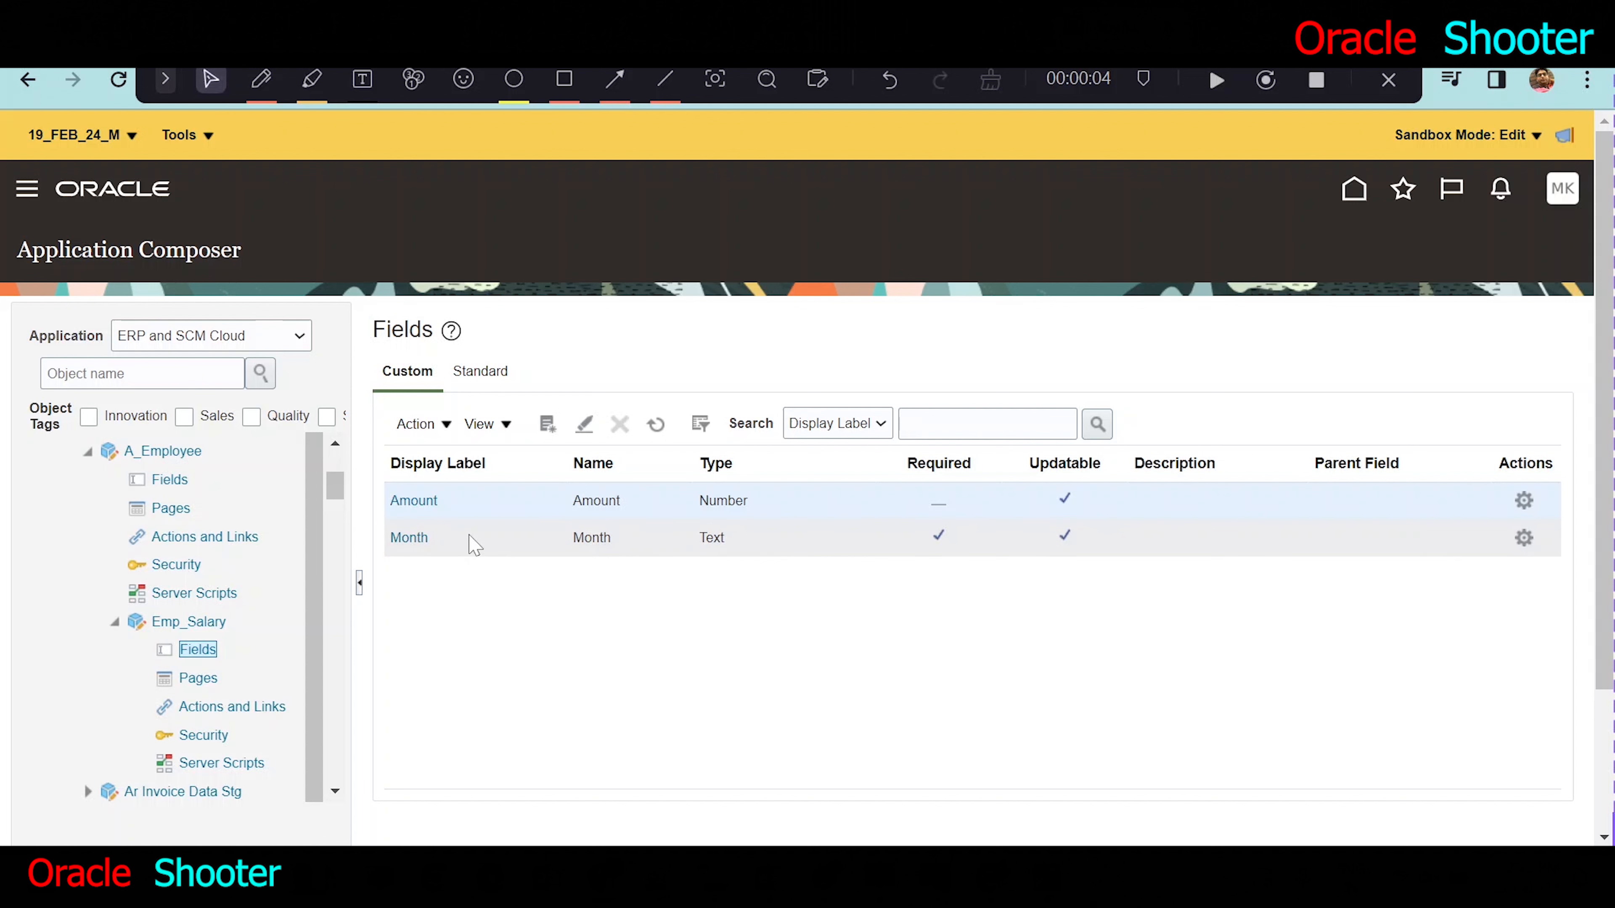
pyautogui.click(204, 677)
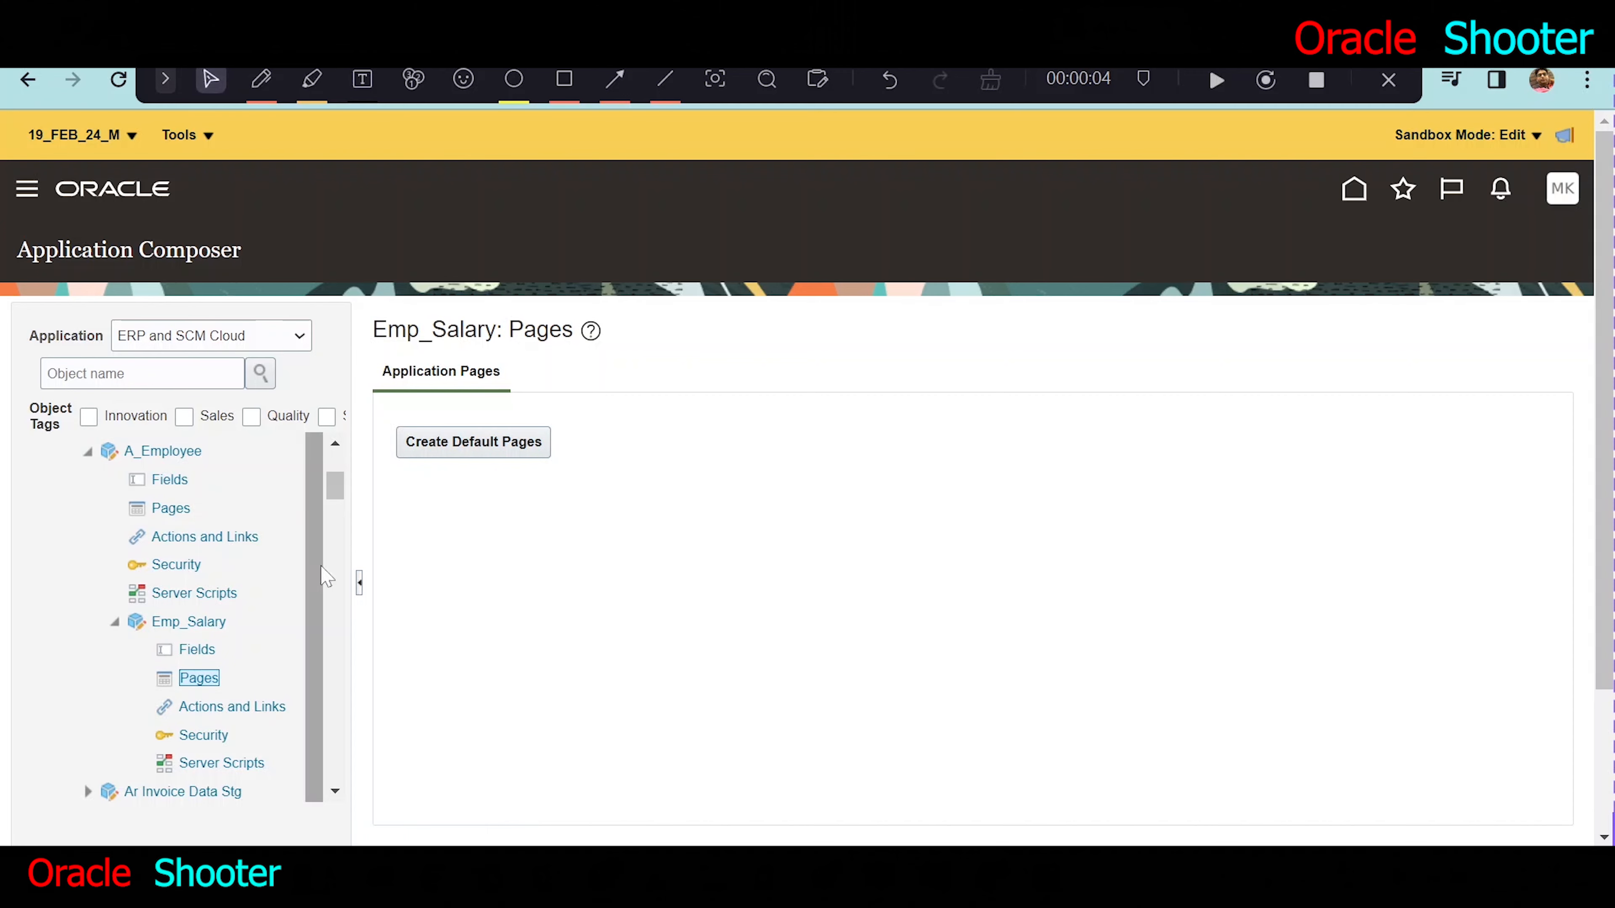
pyautogui.click(335, 444)
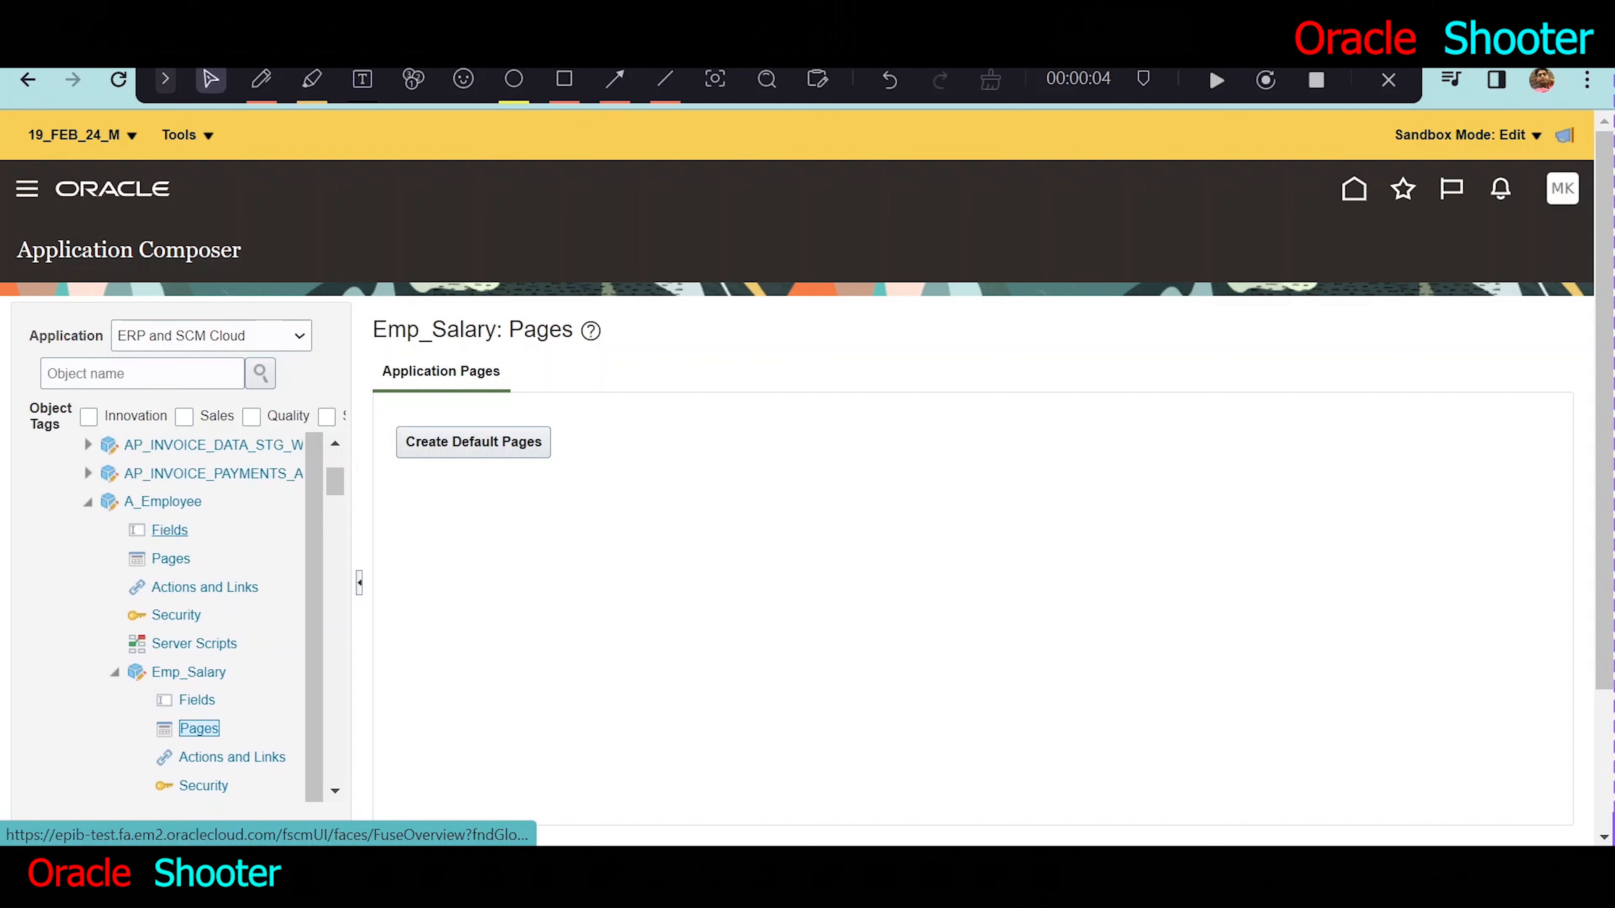
# Open A_Employee's application pages and examine the landing, creation and details page layouts.
pyautogui.click(172, 560)
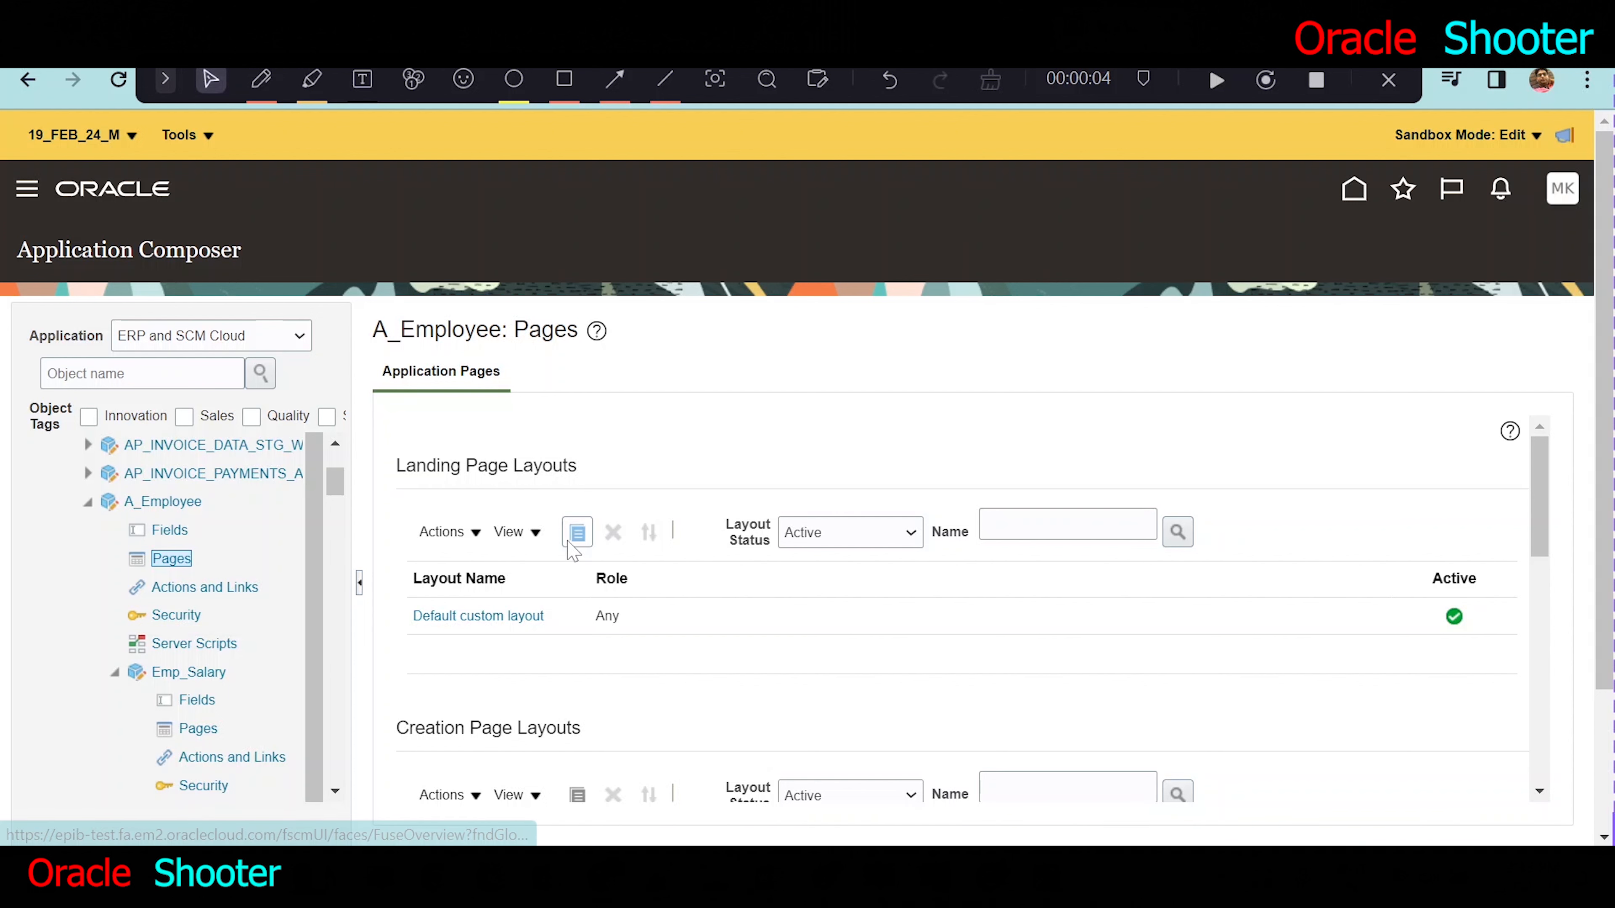
pyautogui.scroll(-2, 572, 541)
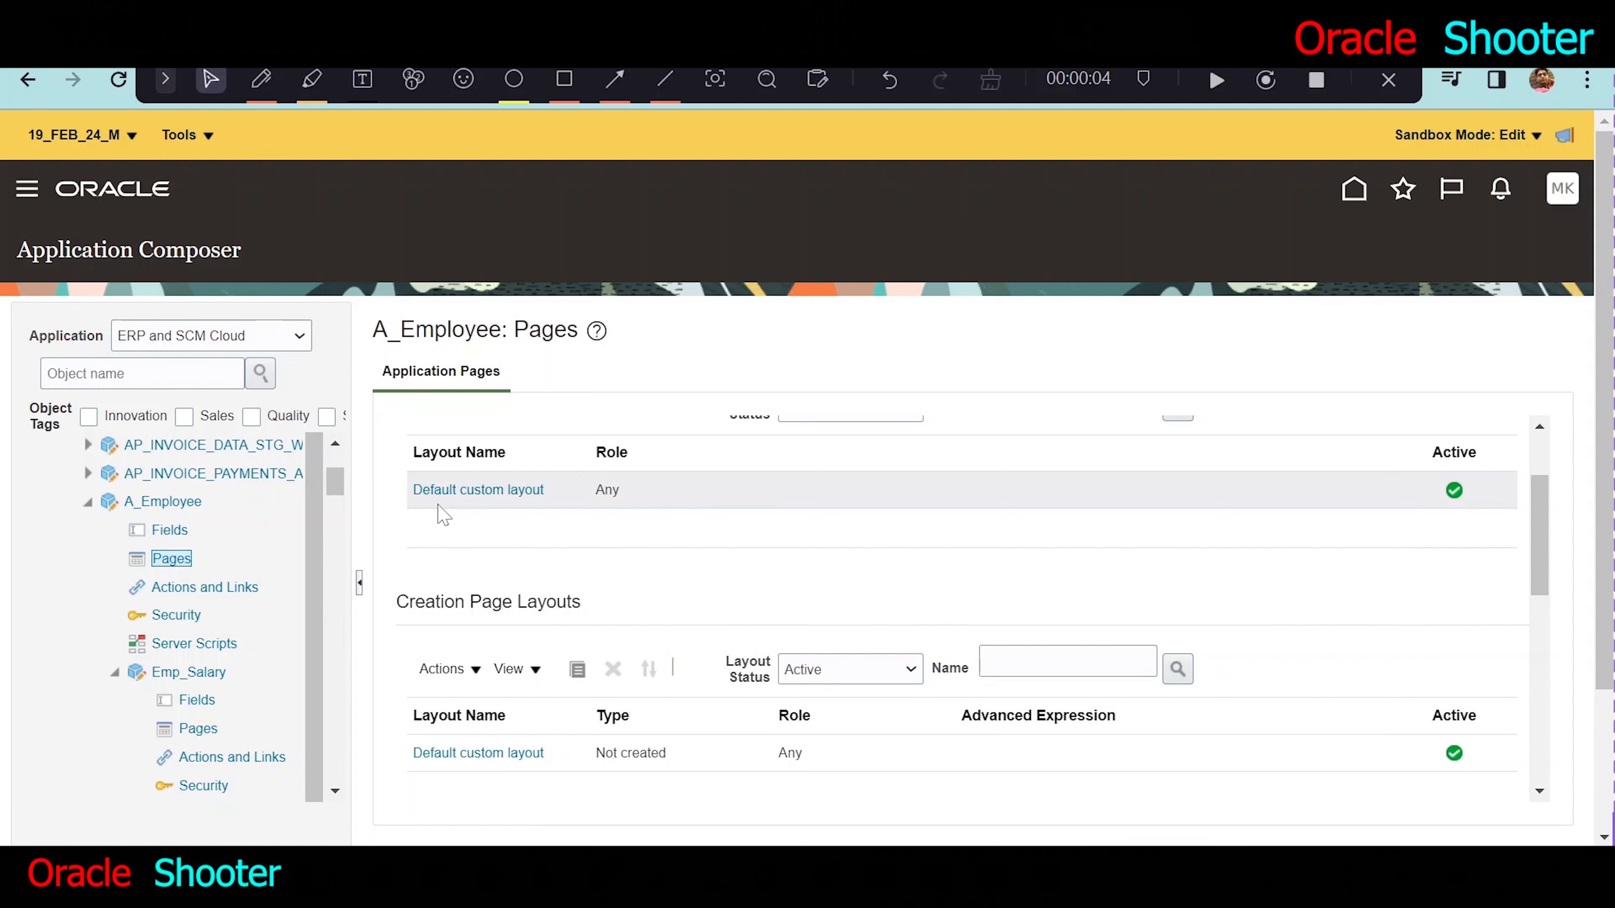
pyautogui.press('ctrl')
pyautogui.press('ctrl')
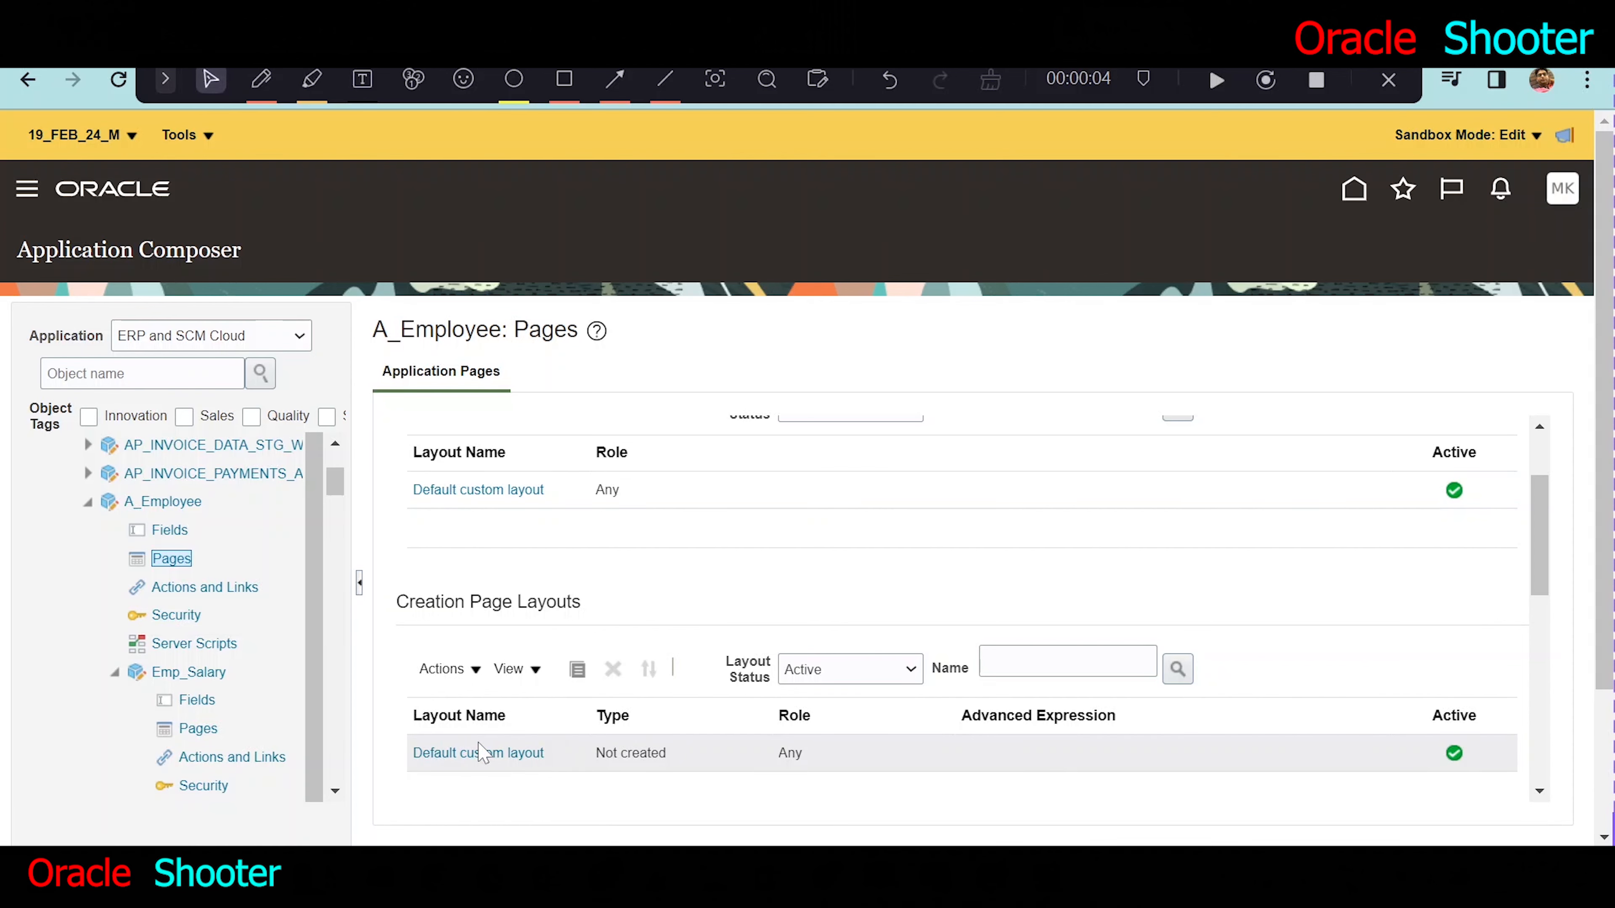
pyautogui.scroll(2, 477, 508)
pyautogui.scroll(-2, 499, 563)
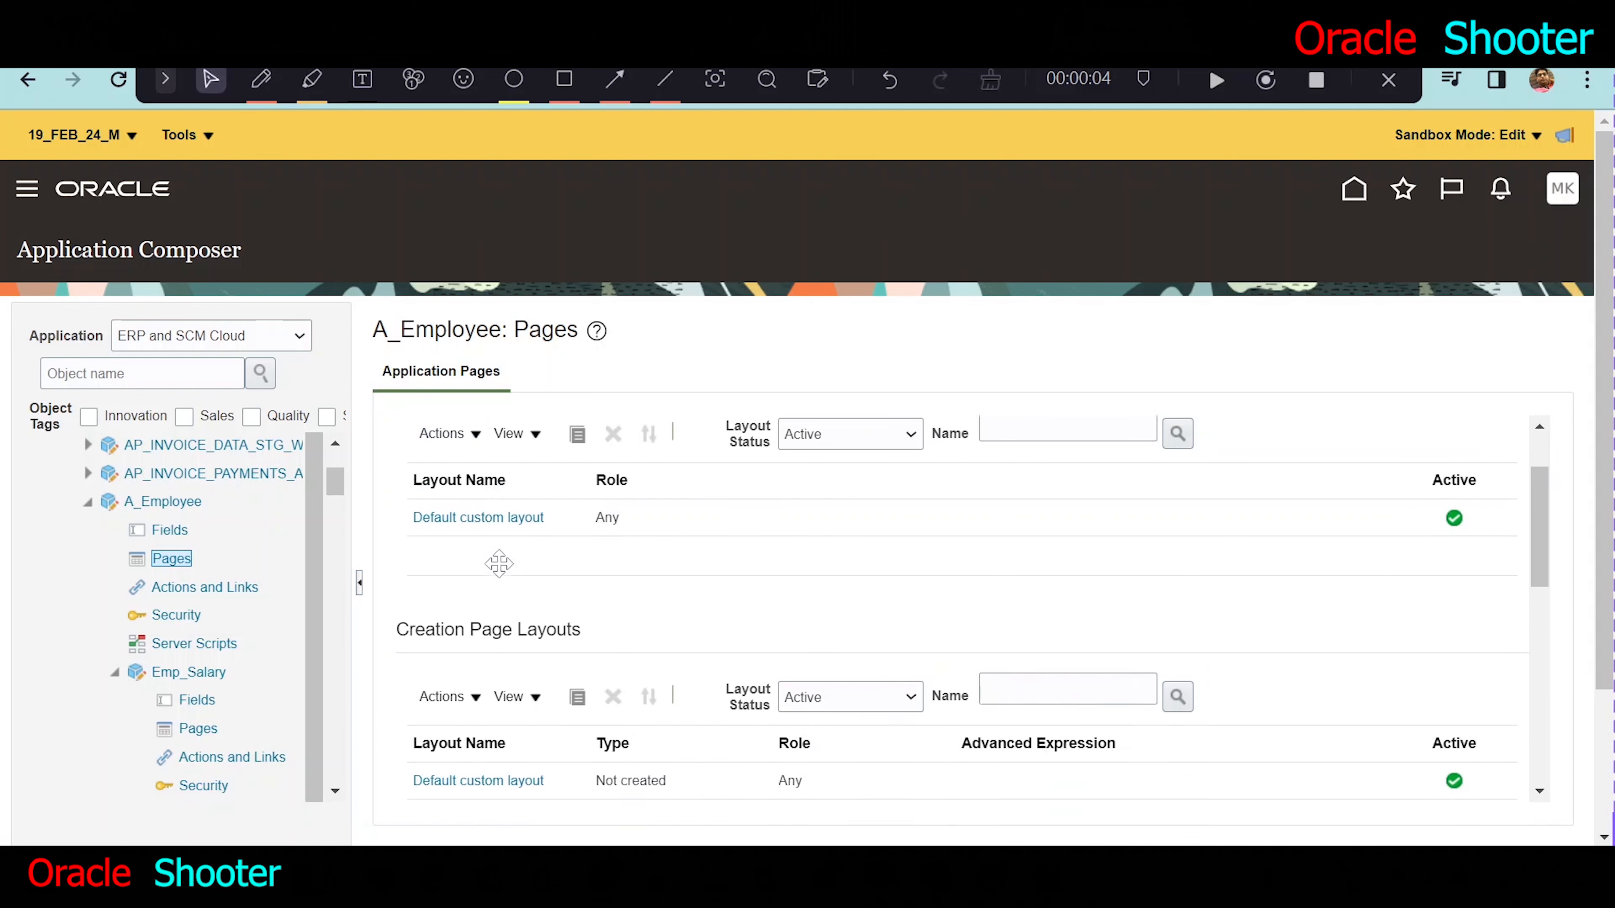
pyautogui.scroll(-3, 499, 563)
pyautogui.scroll(-5, 569, 575)
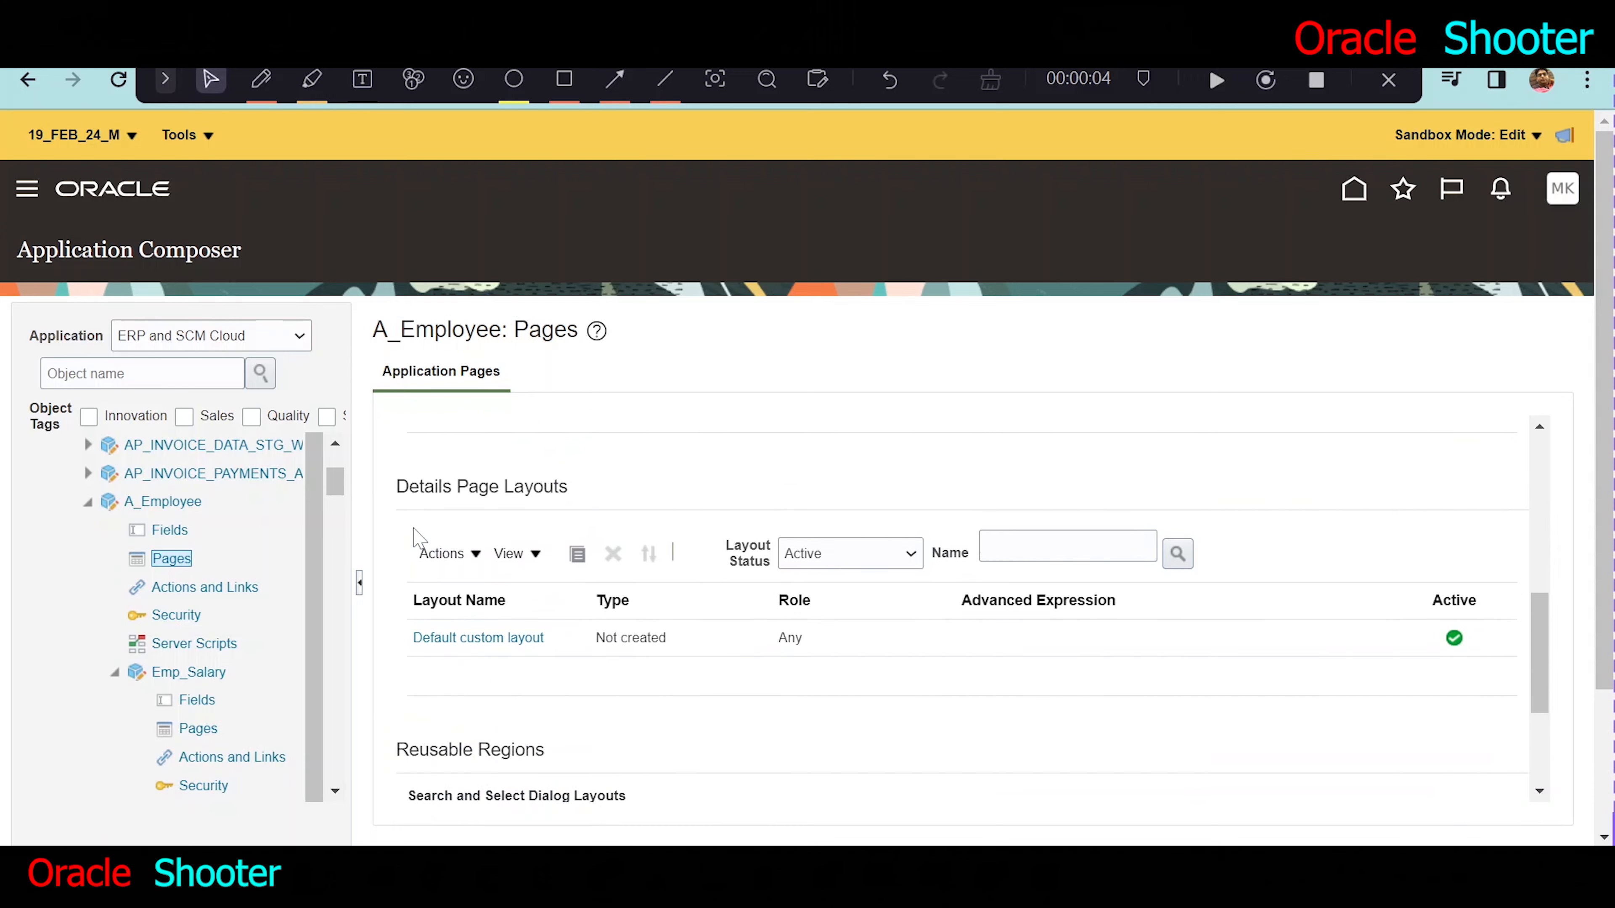
# Review the remaining layouts on A_Employee's application pages and open the Default custom layout under Details Page Layouts.
pyautogui.scroll(-4, 550, 570)
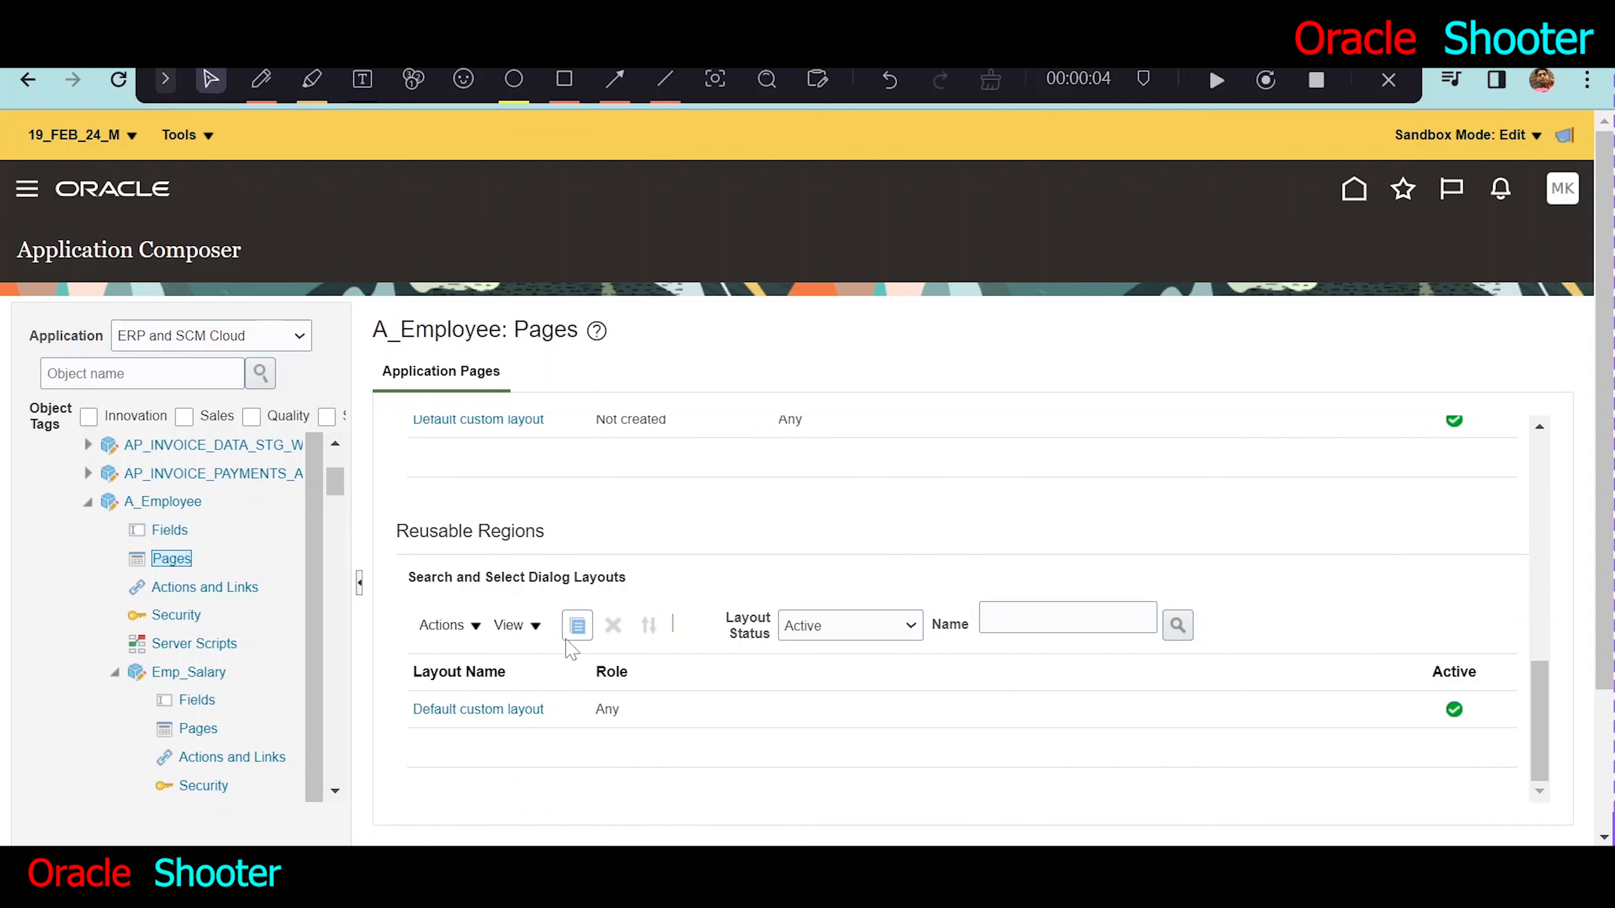
pyautogui.scroll(5, 559, 668)
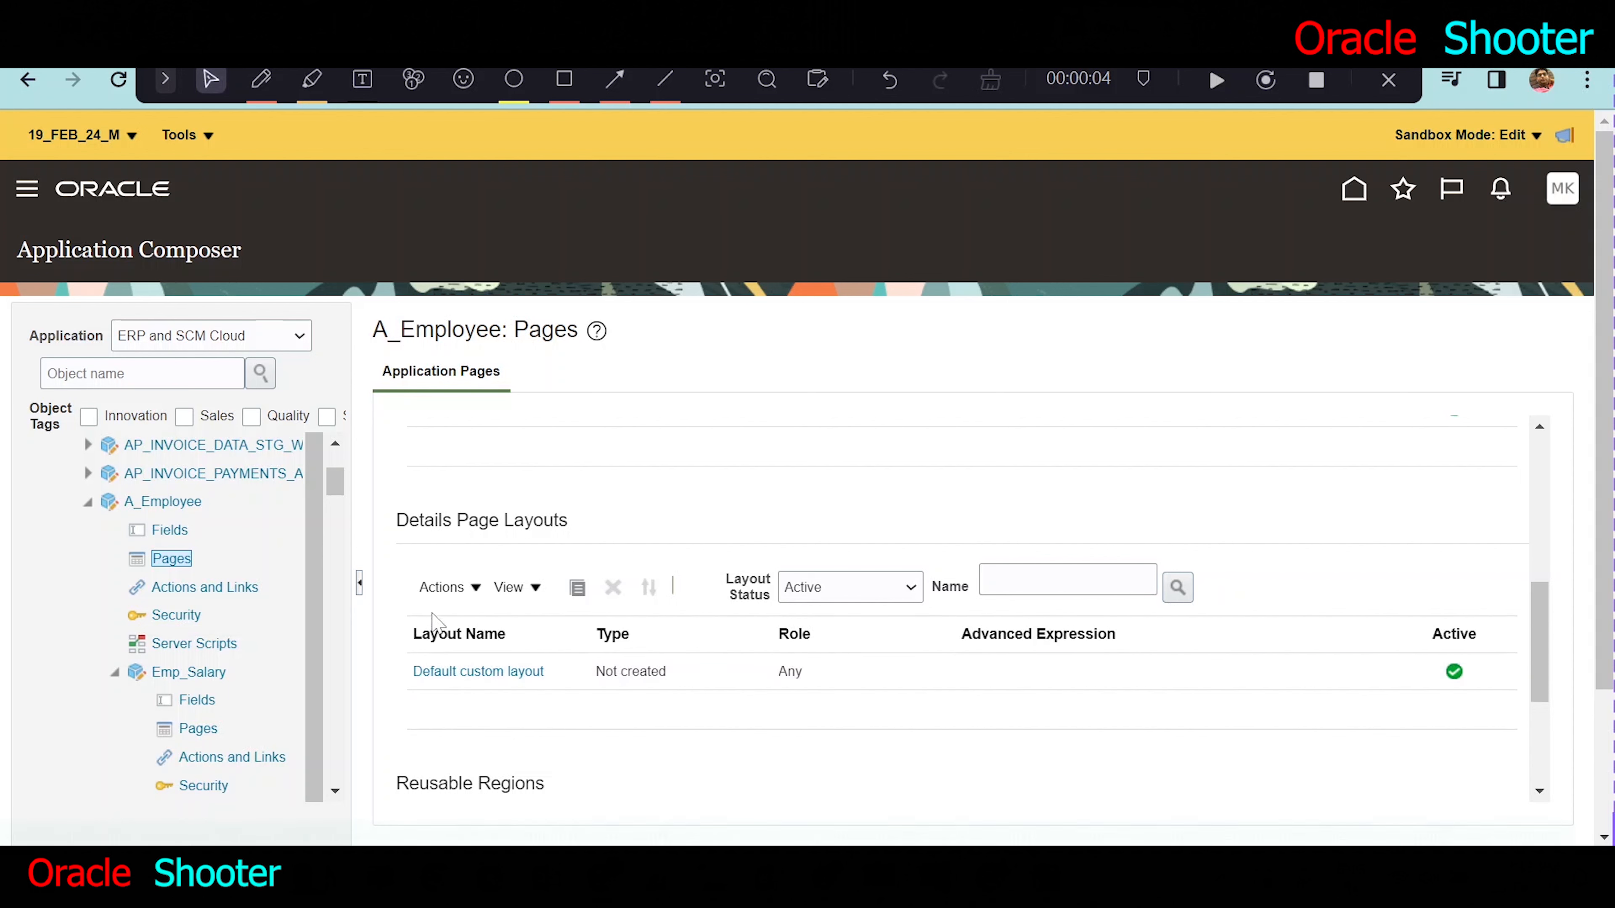
pyautogui.doubleClick(407, 521)
pyautogui.moveTo(407, 522); pyautogui.dragTo(645, 531)
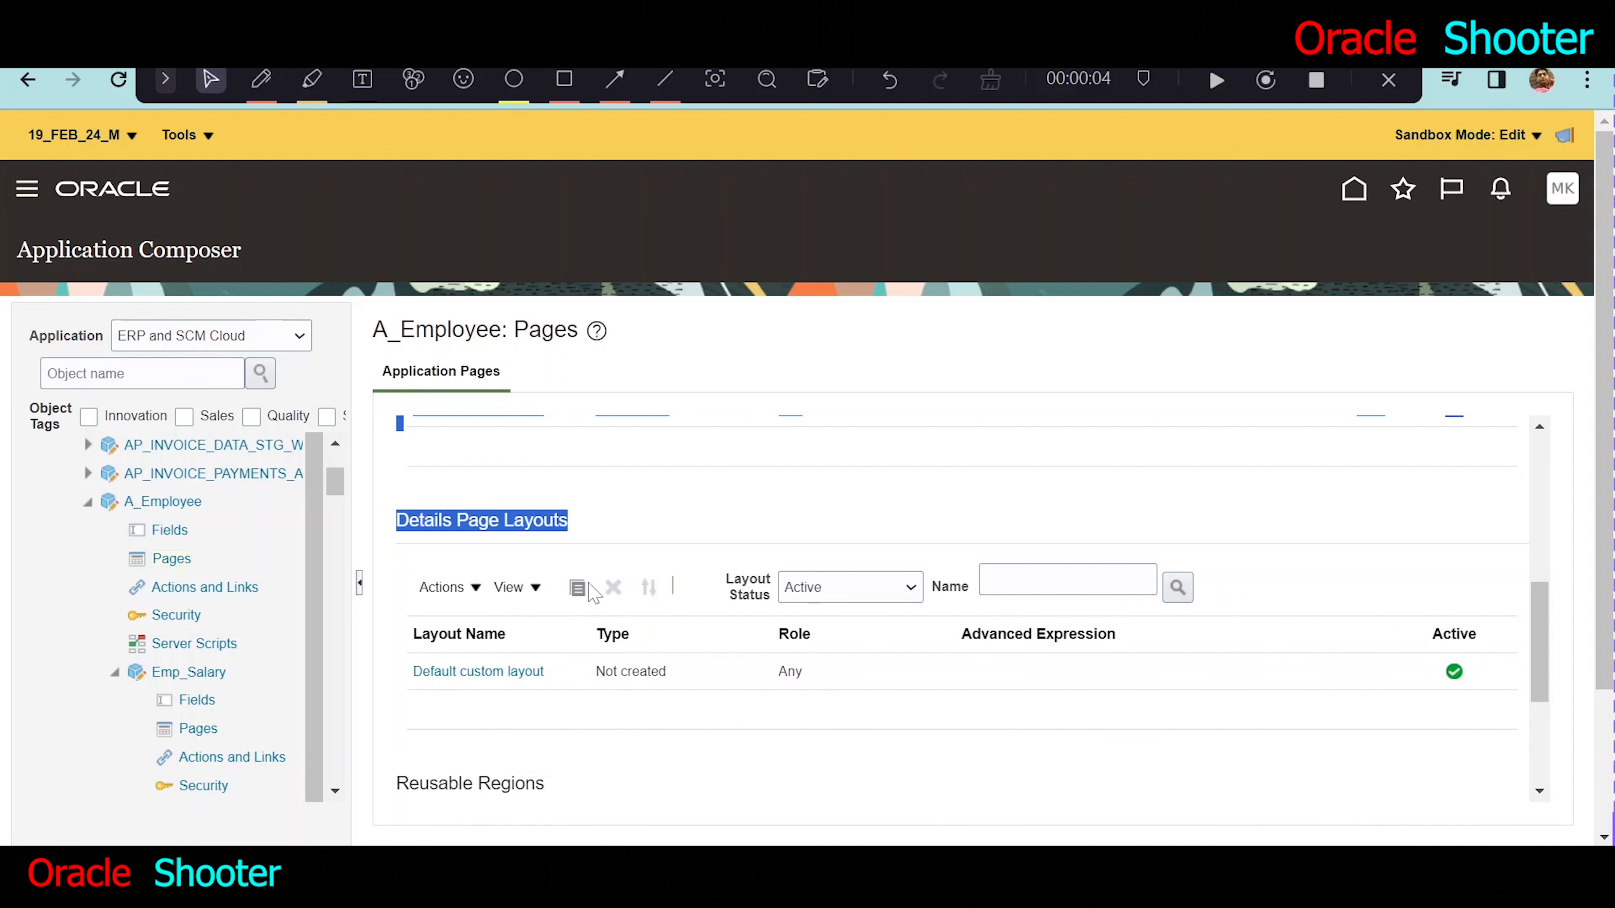
pyautogui.click(487, 667)
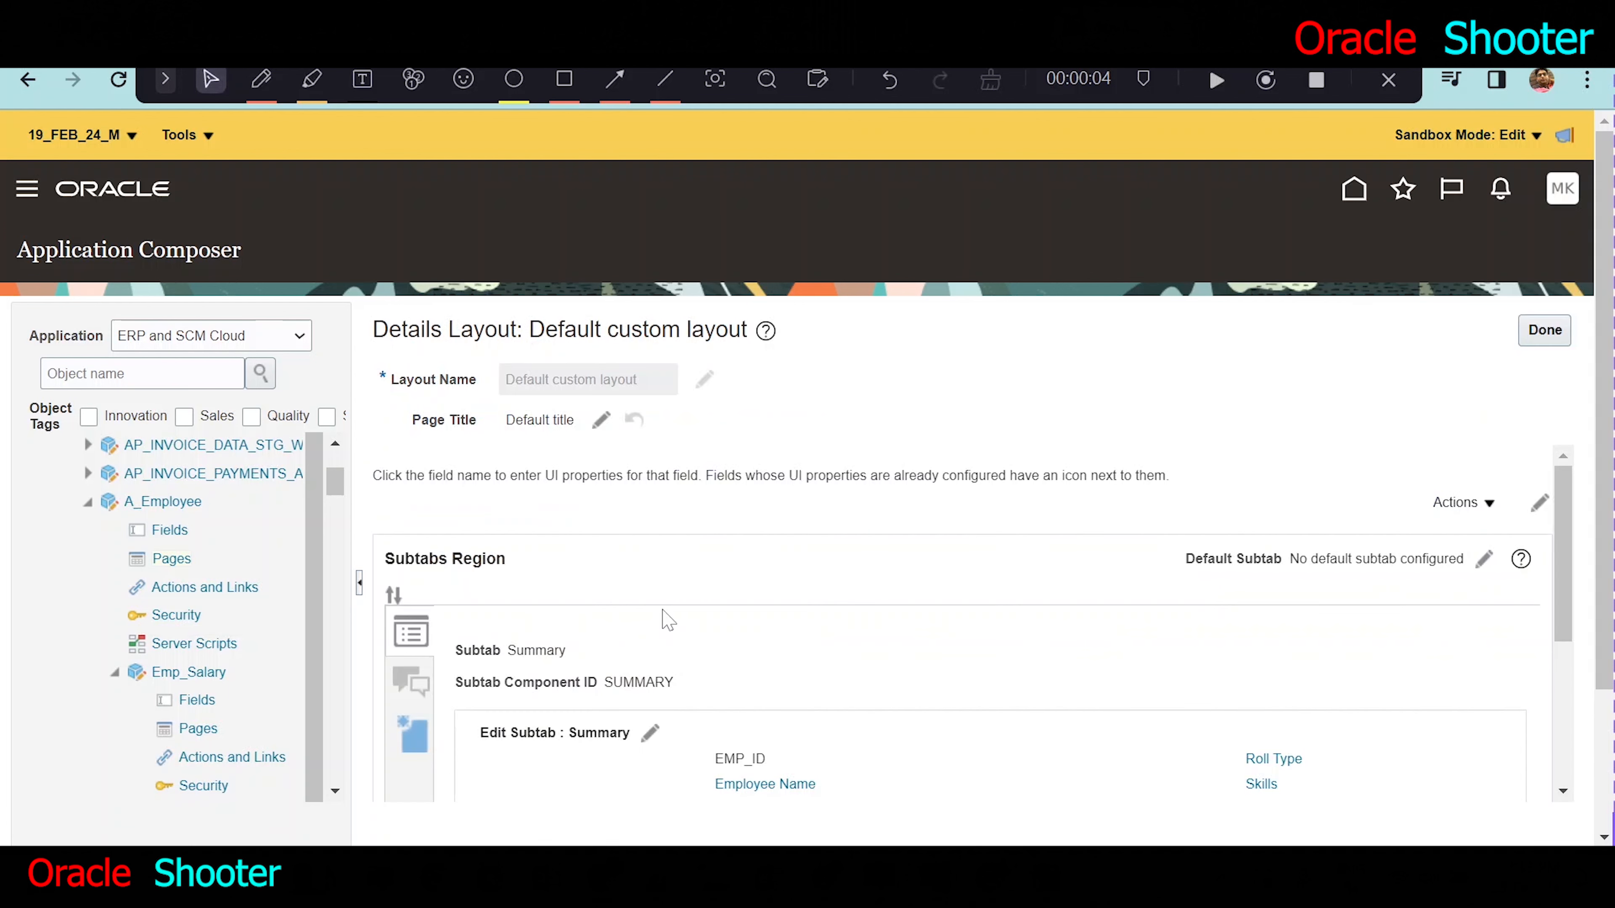
pyautogui.scroll(-2, 666, 548)
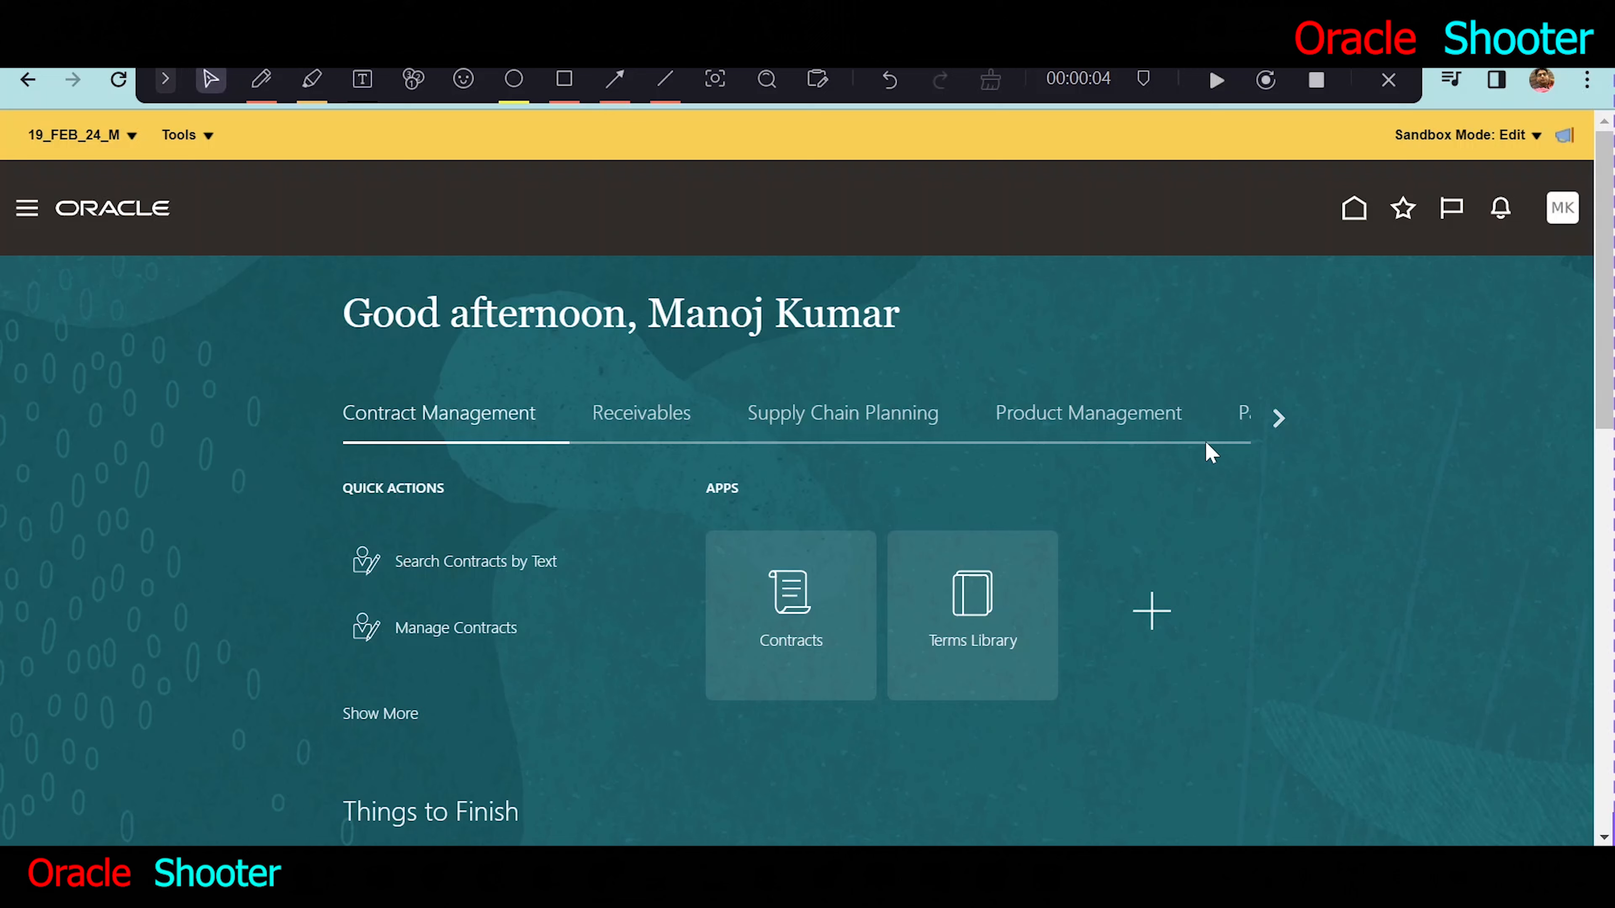
# On the Oracle home page, find the A_Employee app in the Others group and open it.
pyautogui.click(1277, 417)
pyautogui.click(1277, 418)
pyautogui.click(1279, 418)
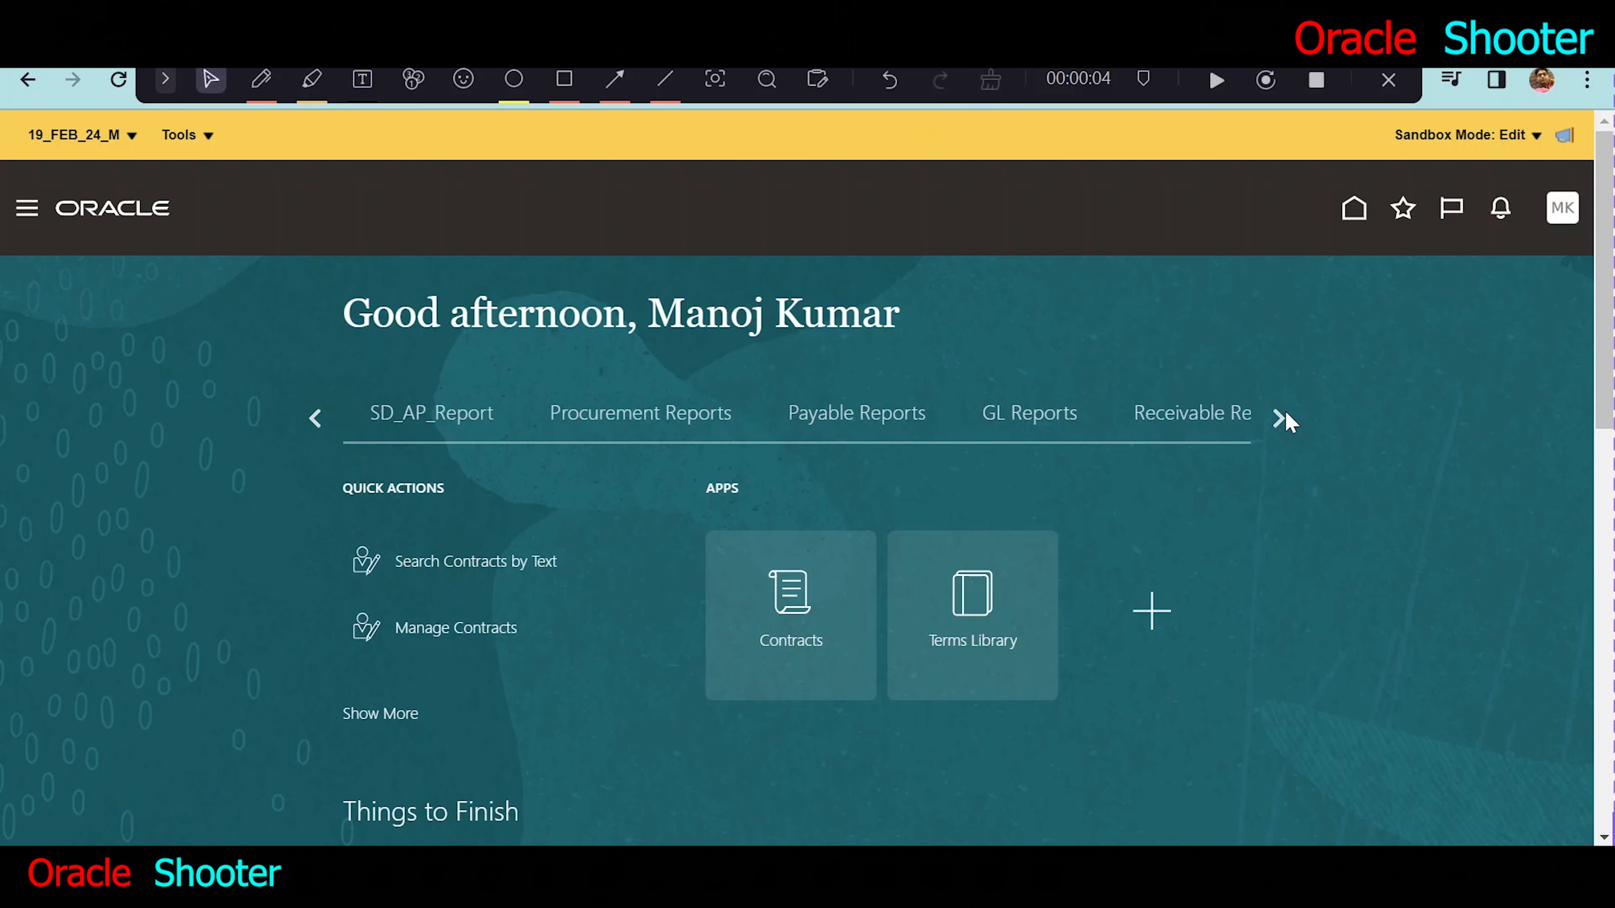
pyautogui.click(1280, 418)
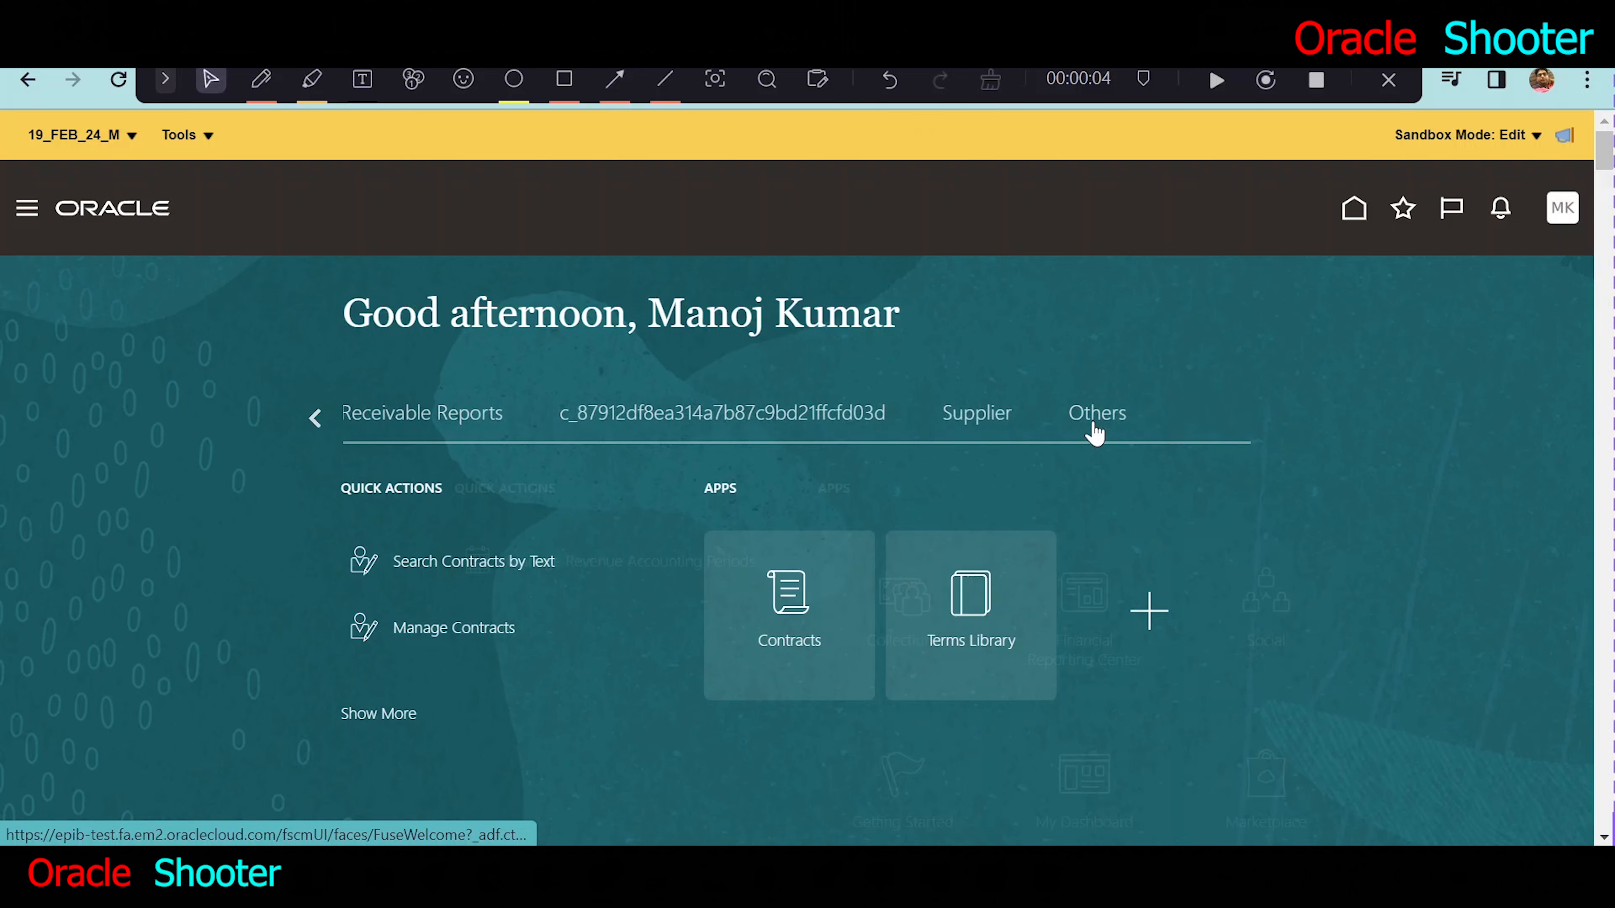
pyautogui.click(1088, 414)
pyautogui.scroll(-10, 1326, 533)
pyautogui.scroll(-15, 1408, 533)
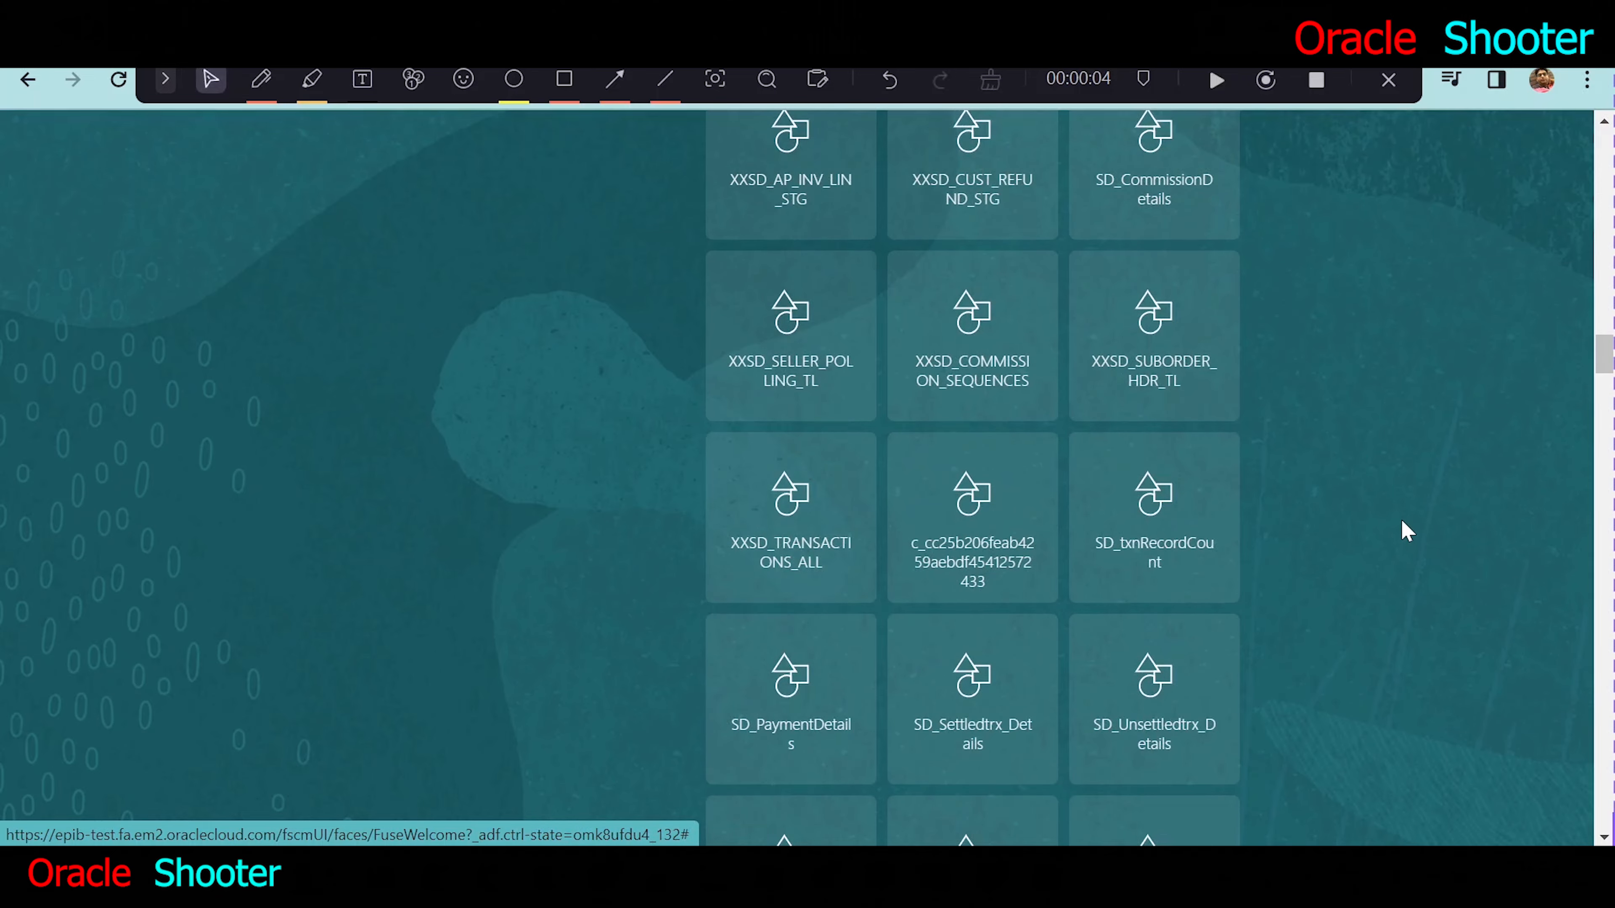
pyautogui.scroll(-15, 1398, 522)
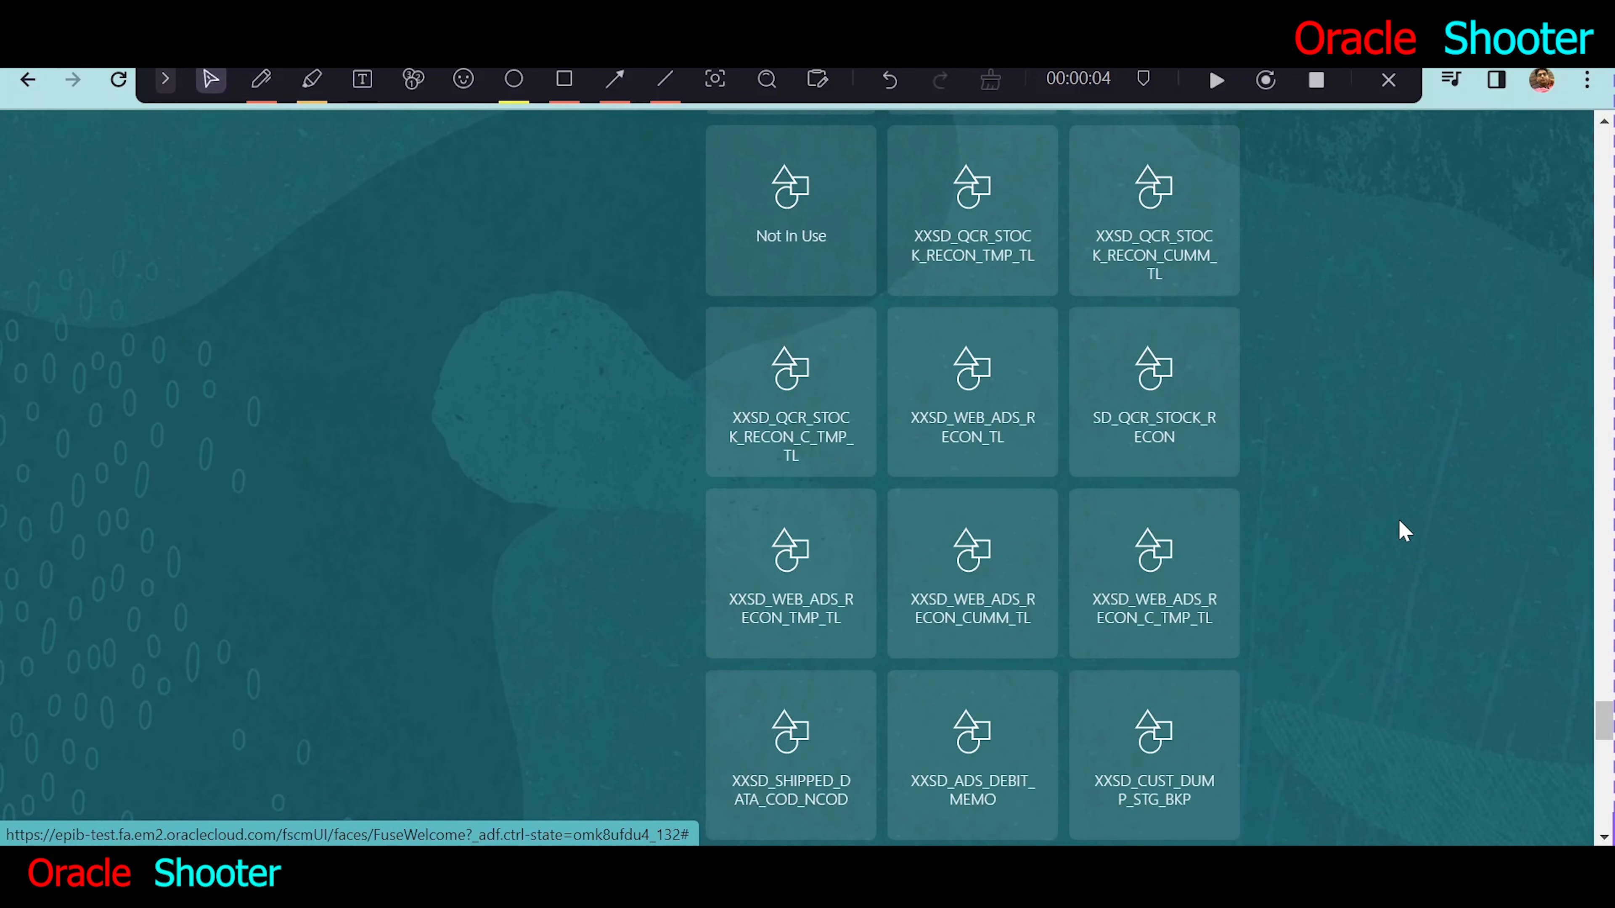
pyautogui.scroll(5, 1310, 555)
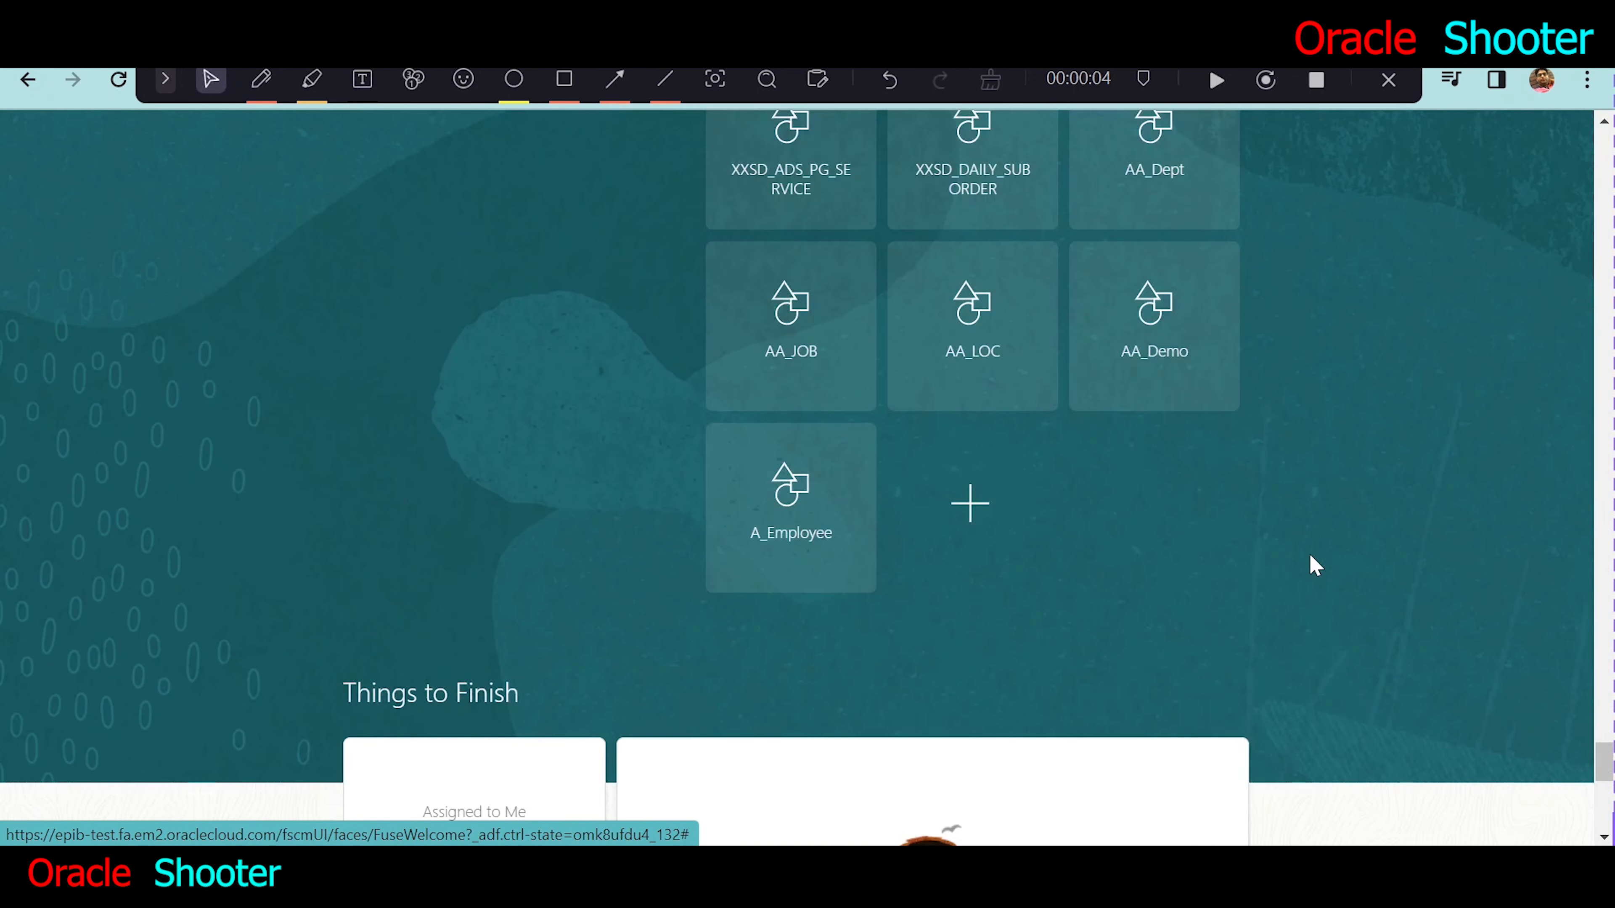
pyautogui.click(790, 493)
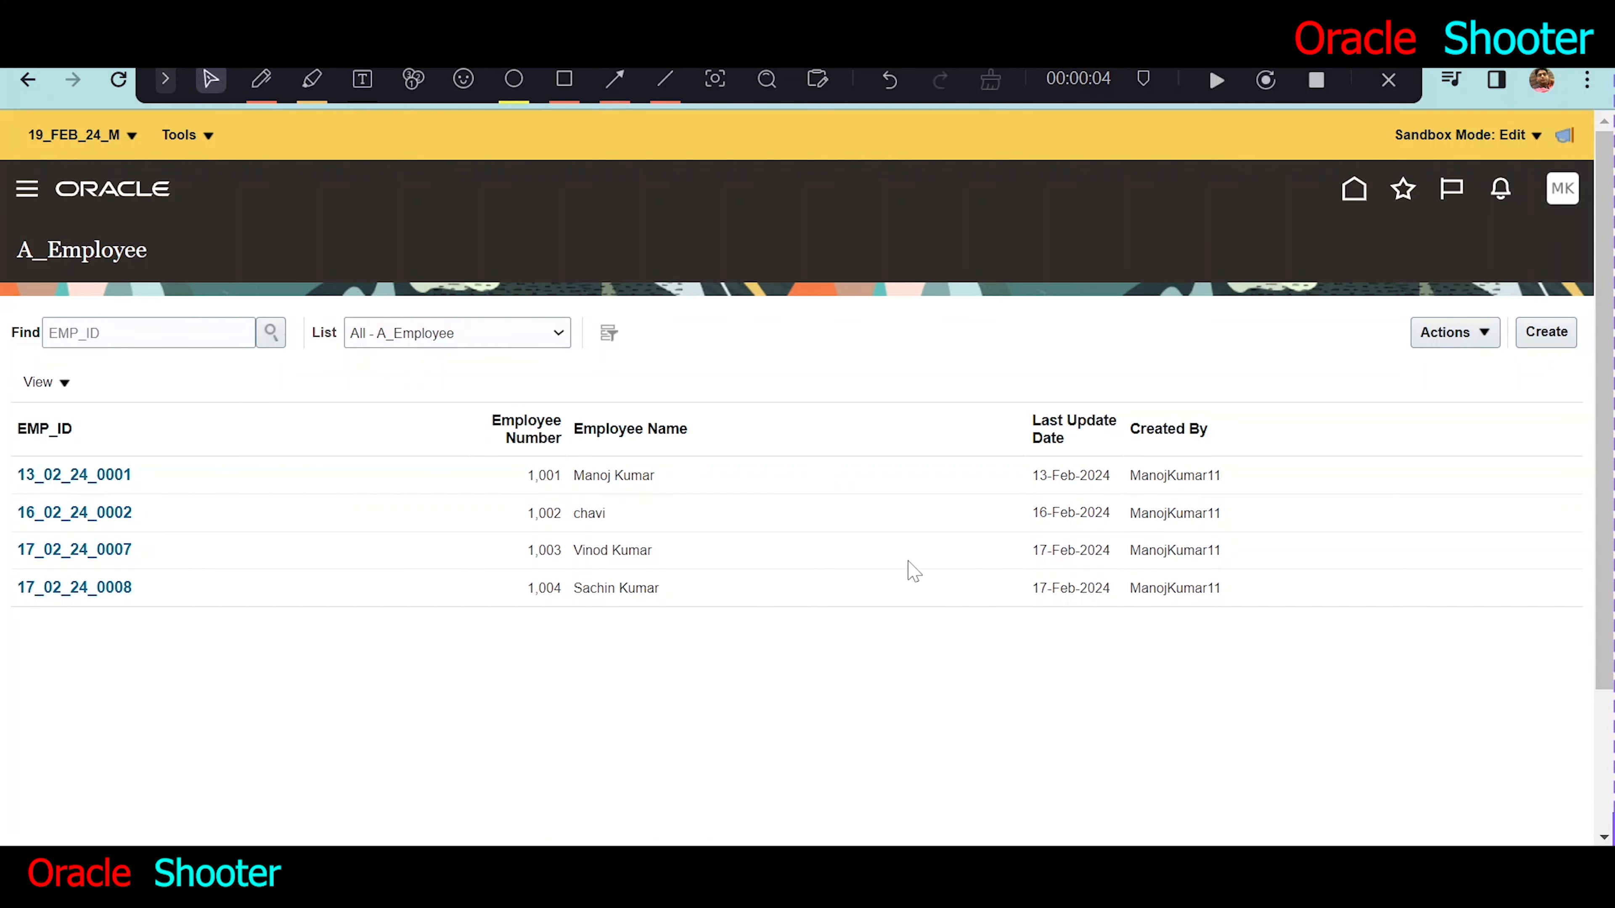
# Open the last A_Employee record and compare its summary fields with the Summary subtab fields of the details layout.
pyautogui.click(80, 588)
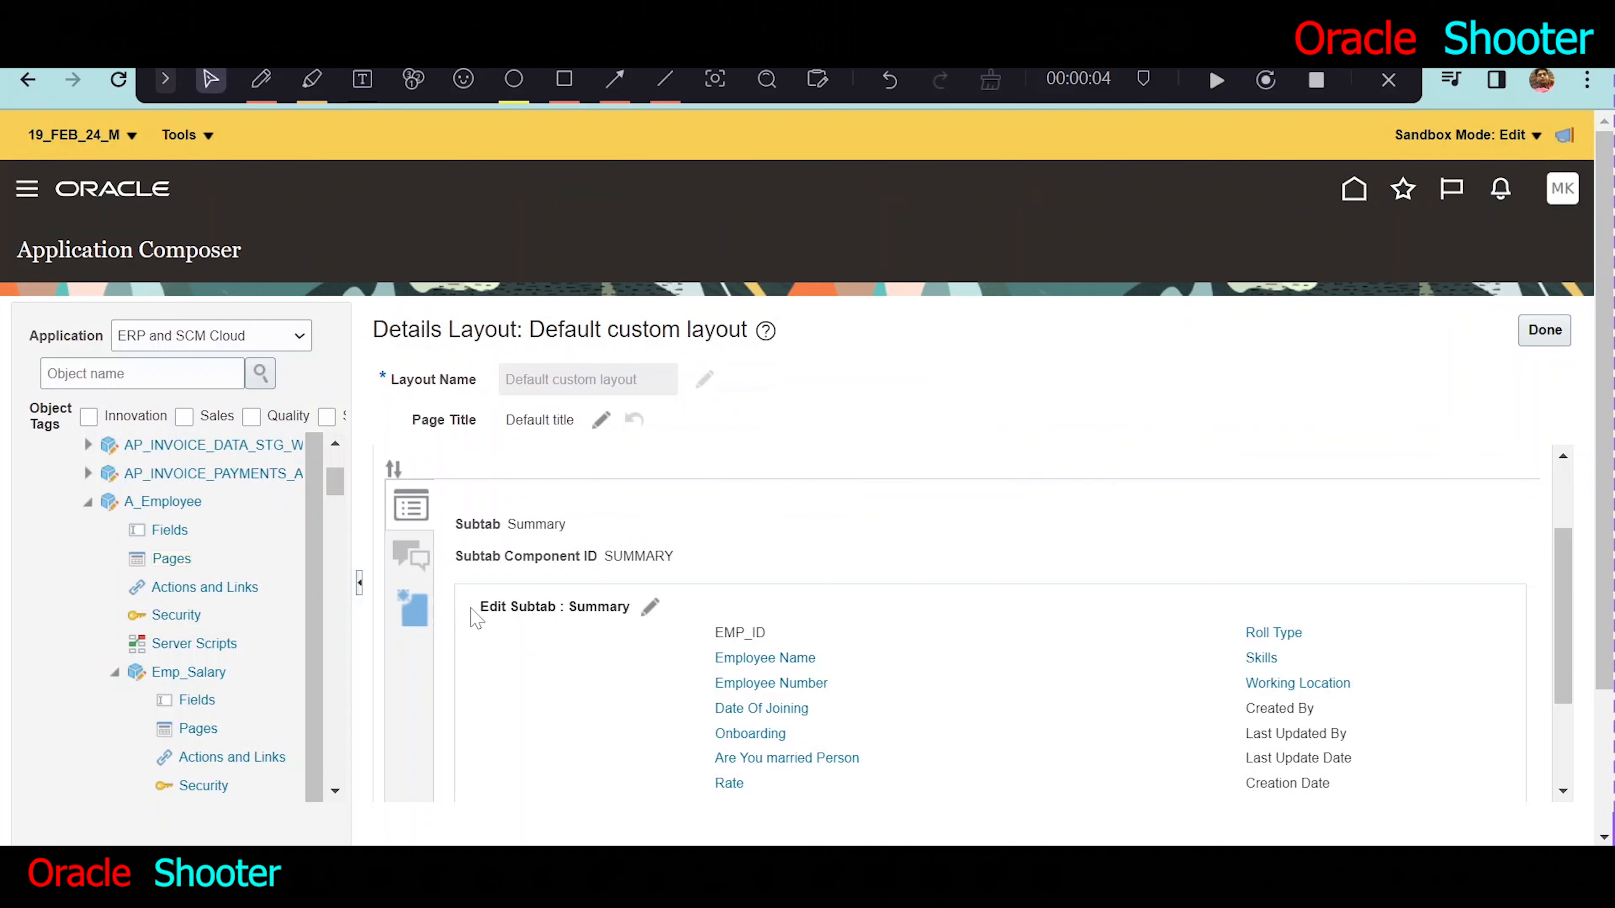
pyautogui.moveTo(477, 606); pyautogui.dragTo(1353, 795)
pyautogui.scroll(-2, 1347, 728)
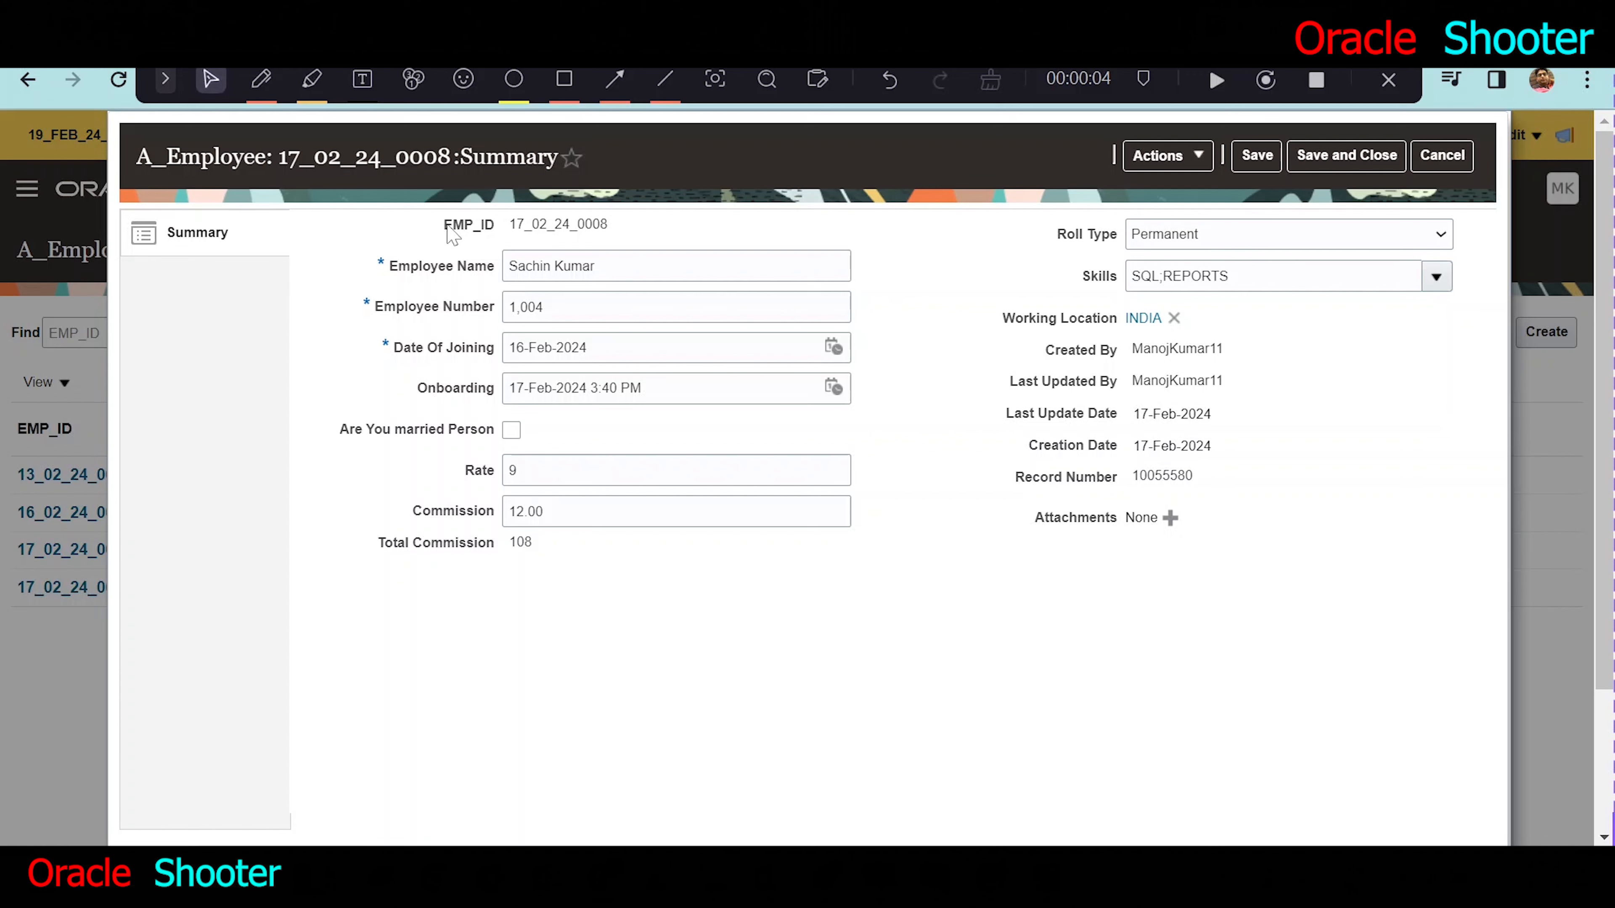
pyautogui.moveTo(443, 225); pyautogui.dragTo(1221, 512)
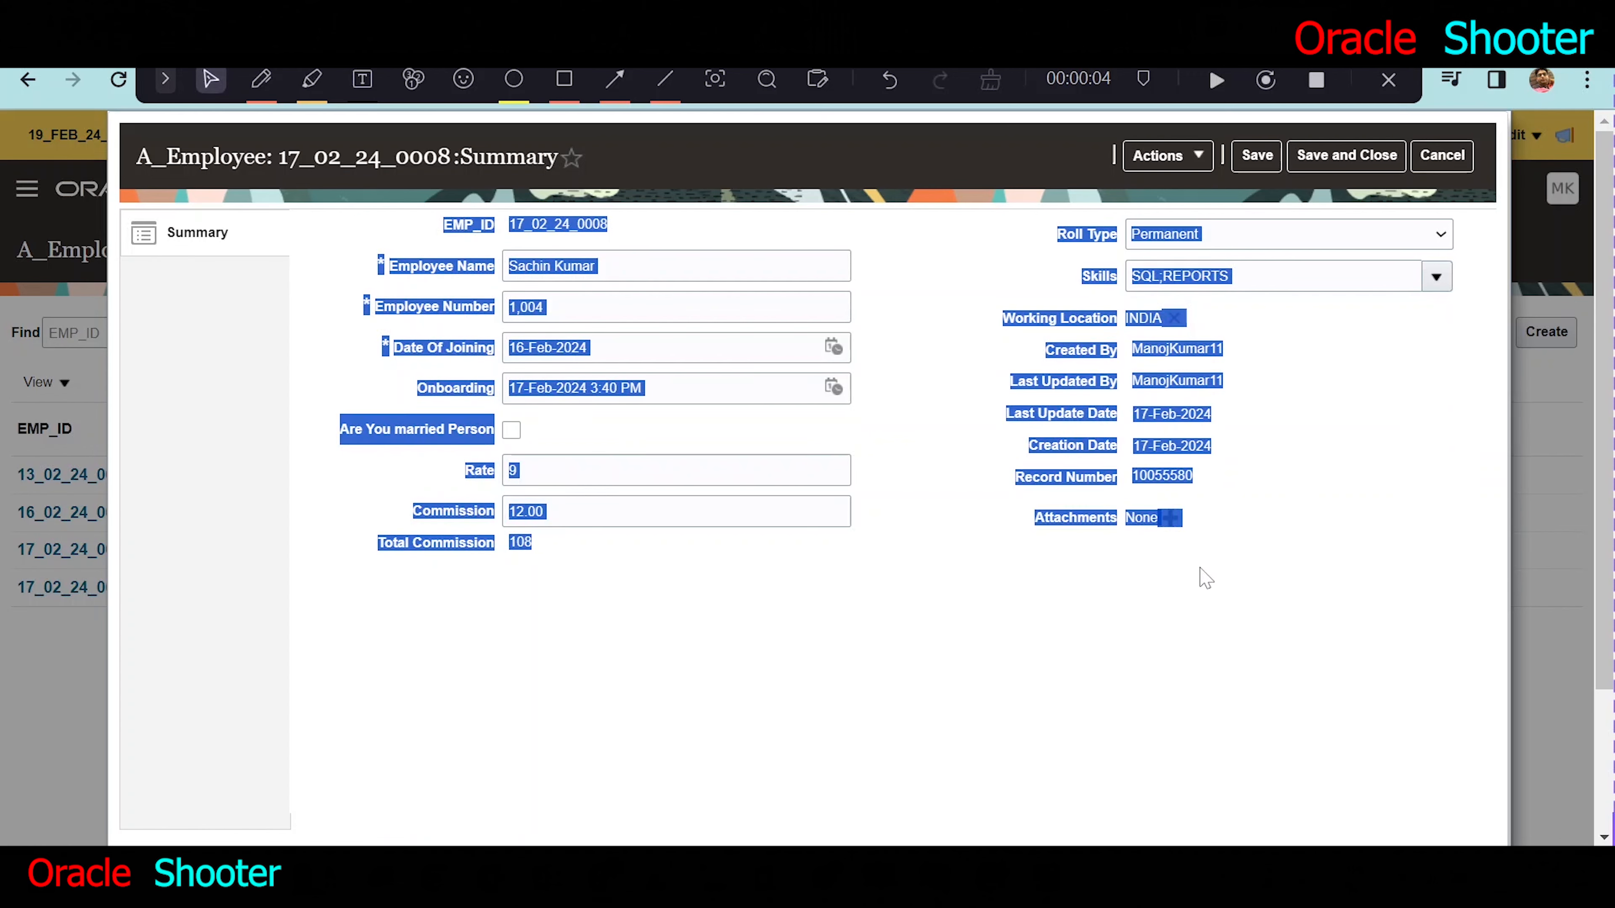
pyautogui.click(1038, 661)
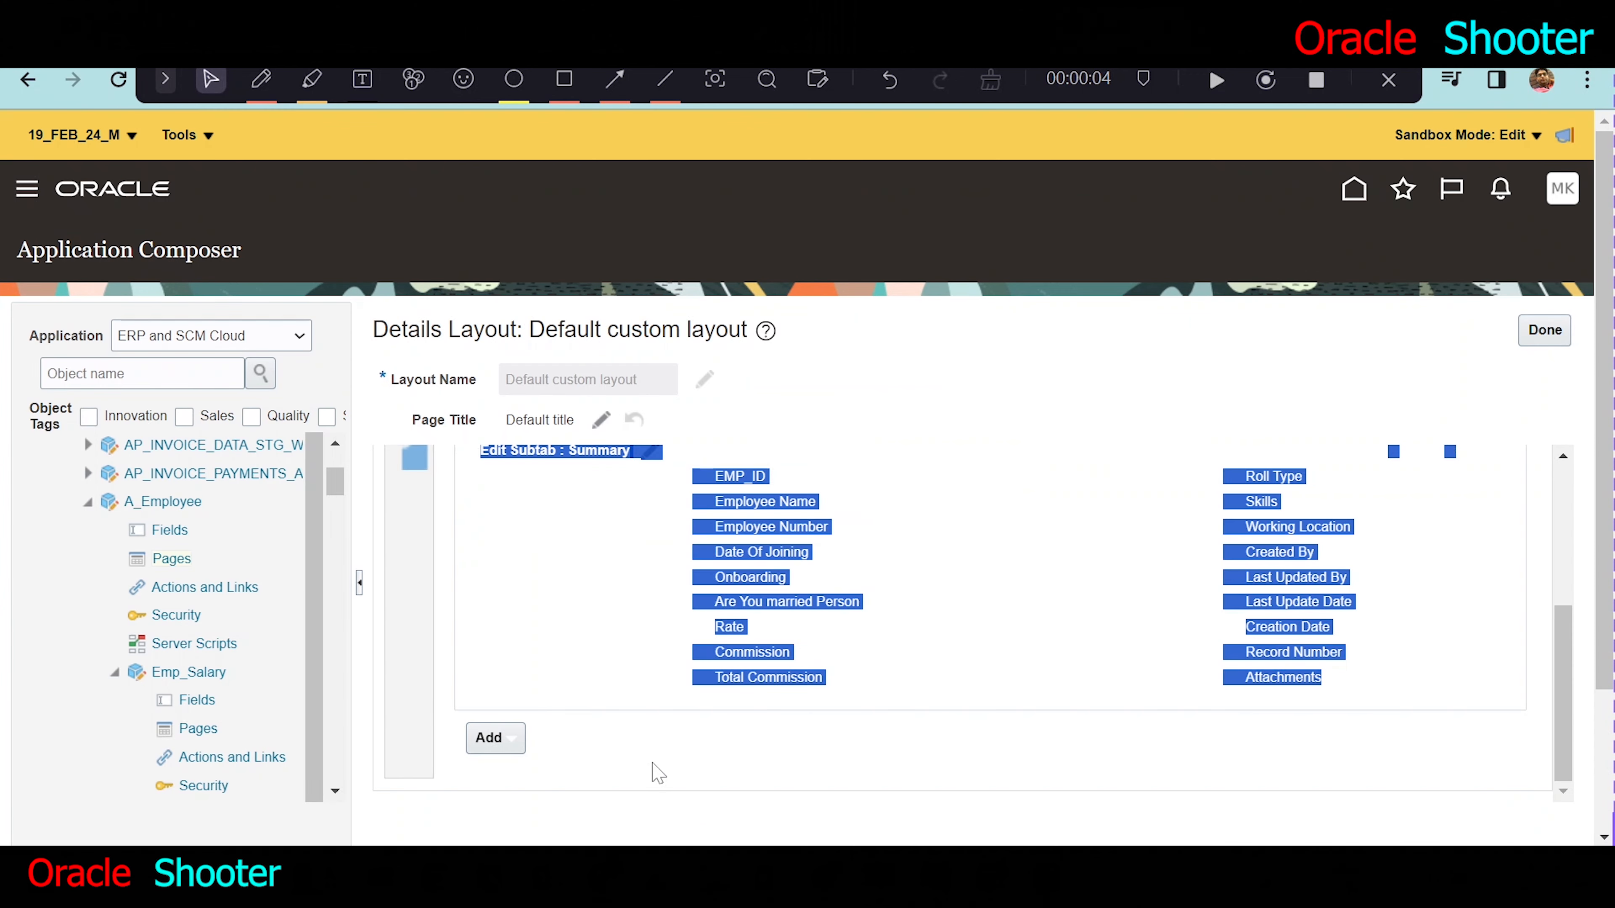
# Examine the Subtabs Region of the details layout, including the Summary subtab's name and its fields.
pyautogui.click(679, 777)
pyautogui.scroll(2, 572, 607)
pyautogui.scroll(2, 572, 608)
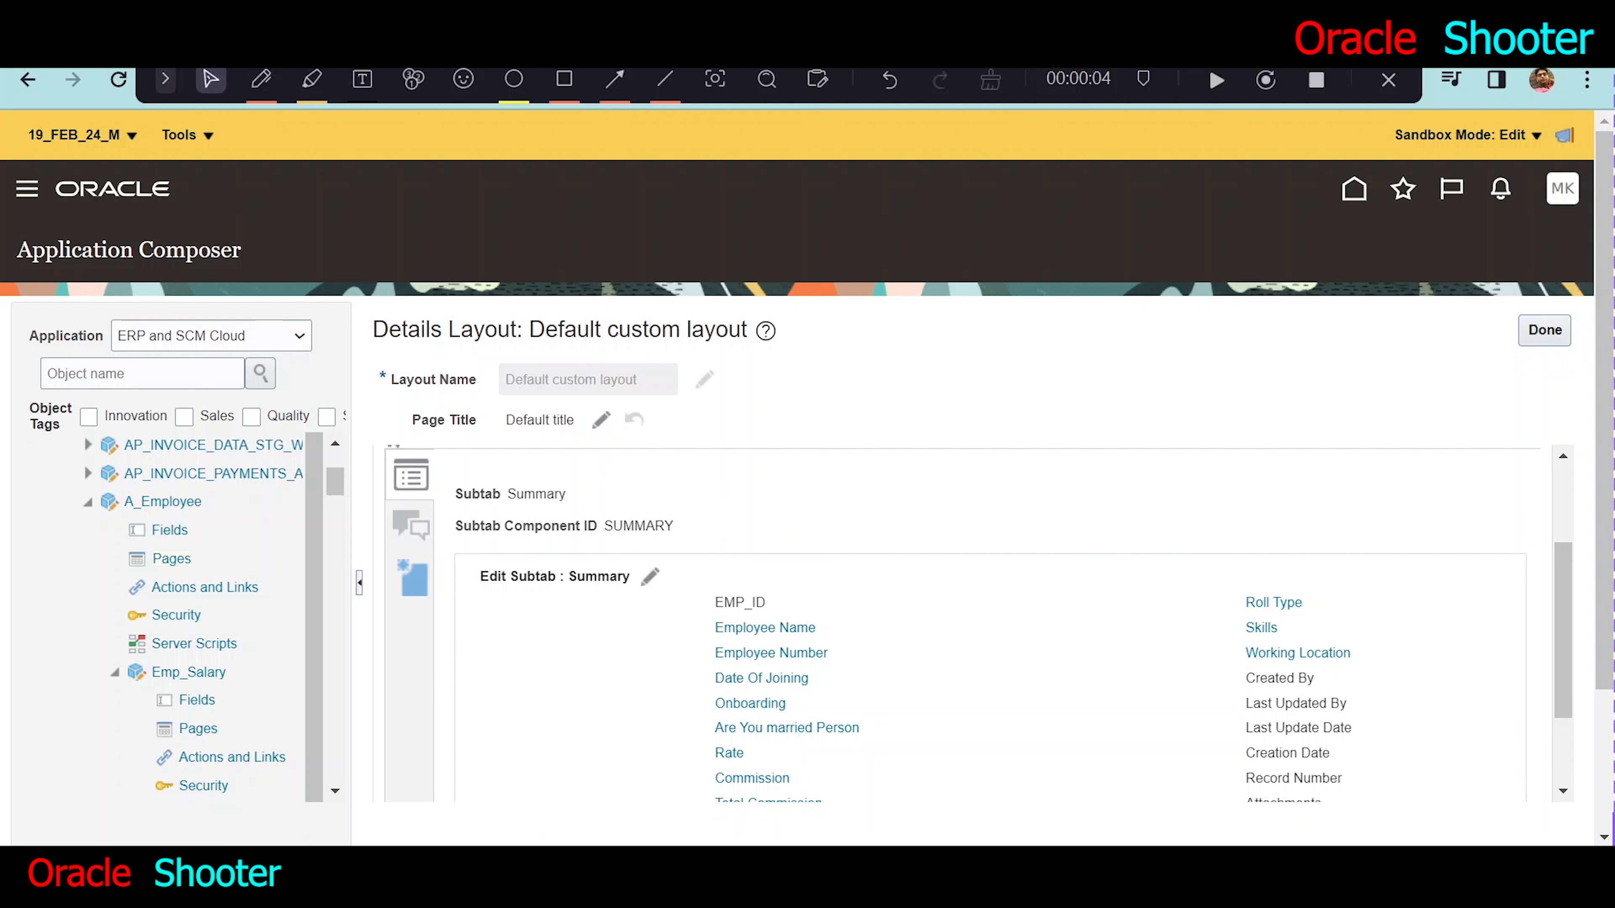
pyautogui.moveTo(567, 576); pyautogui.dragTo(631, 577)
pyautogui.scroll(3, 682, 580)
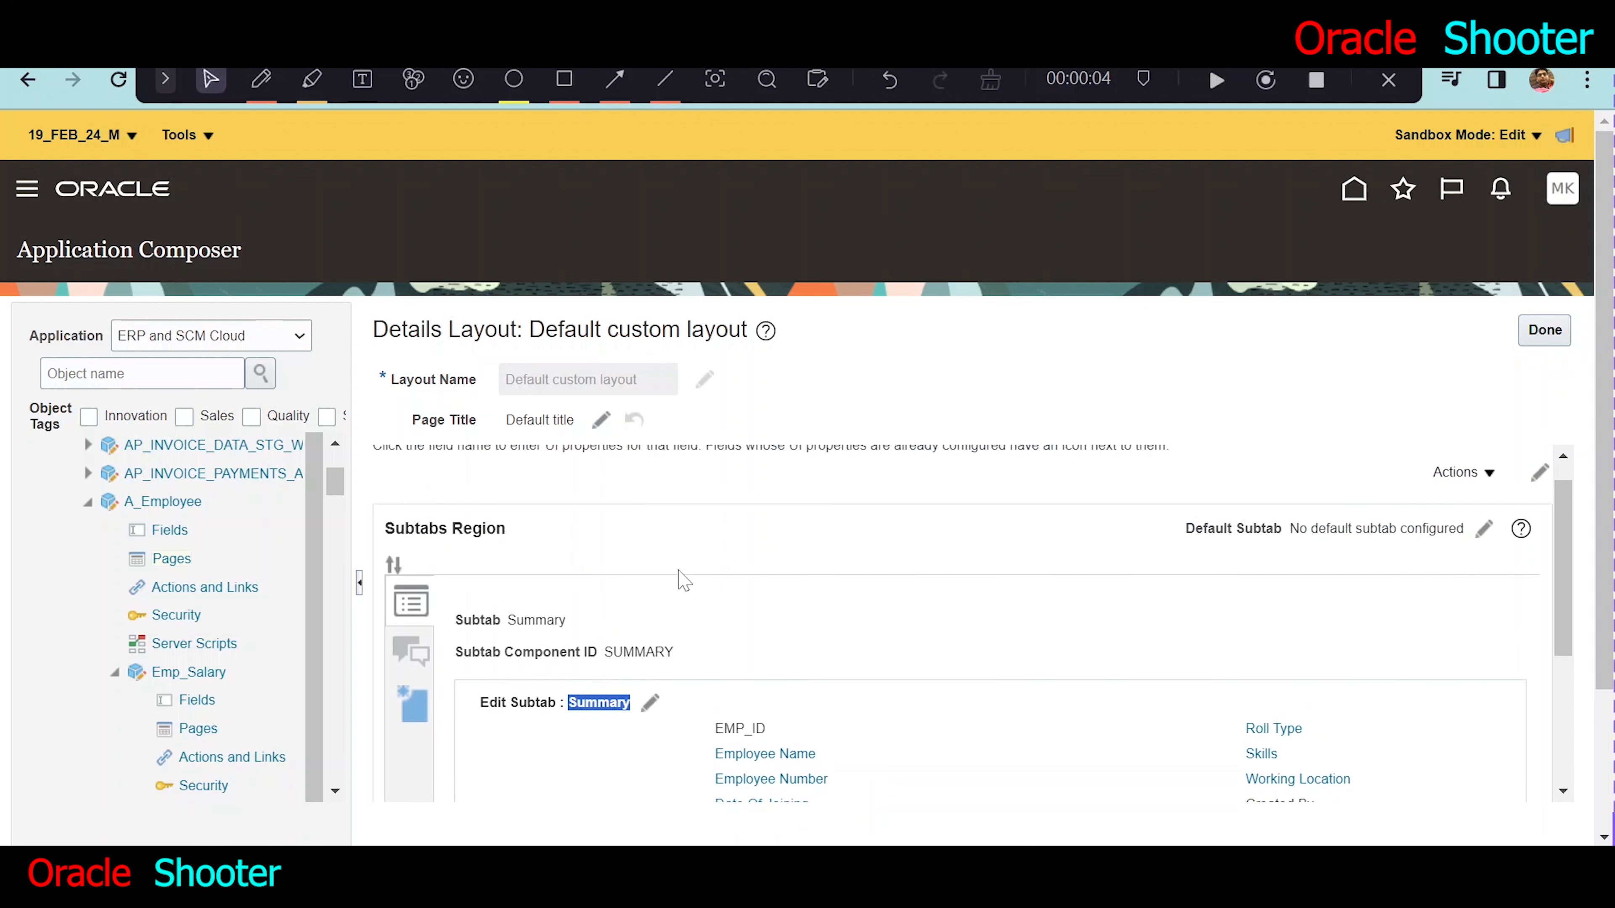
pyautogui.moveTo(455, 623); pyautogui.dragTo(565, 622)
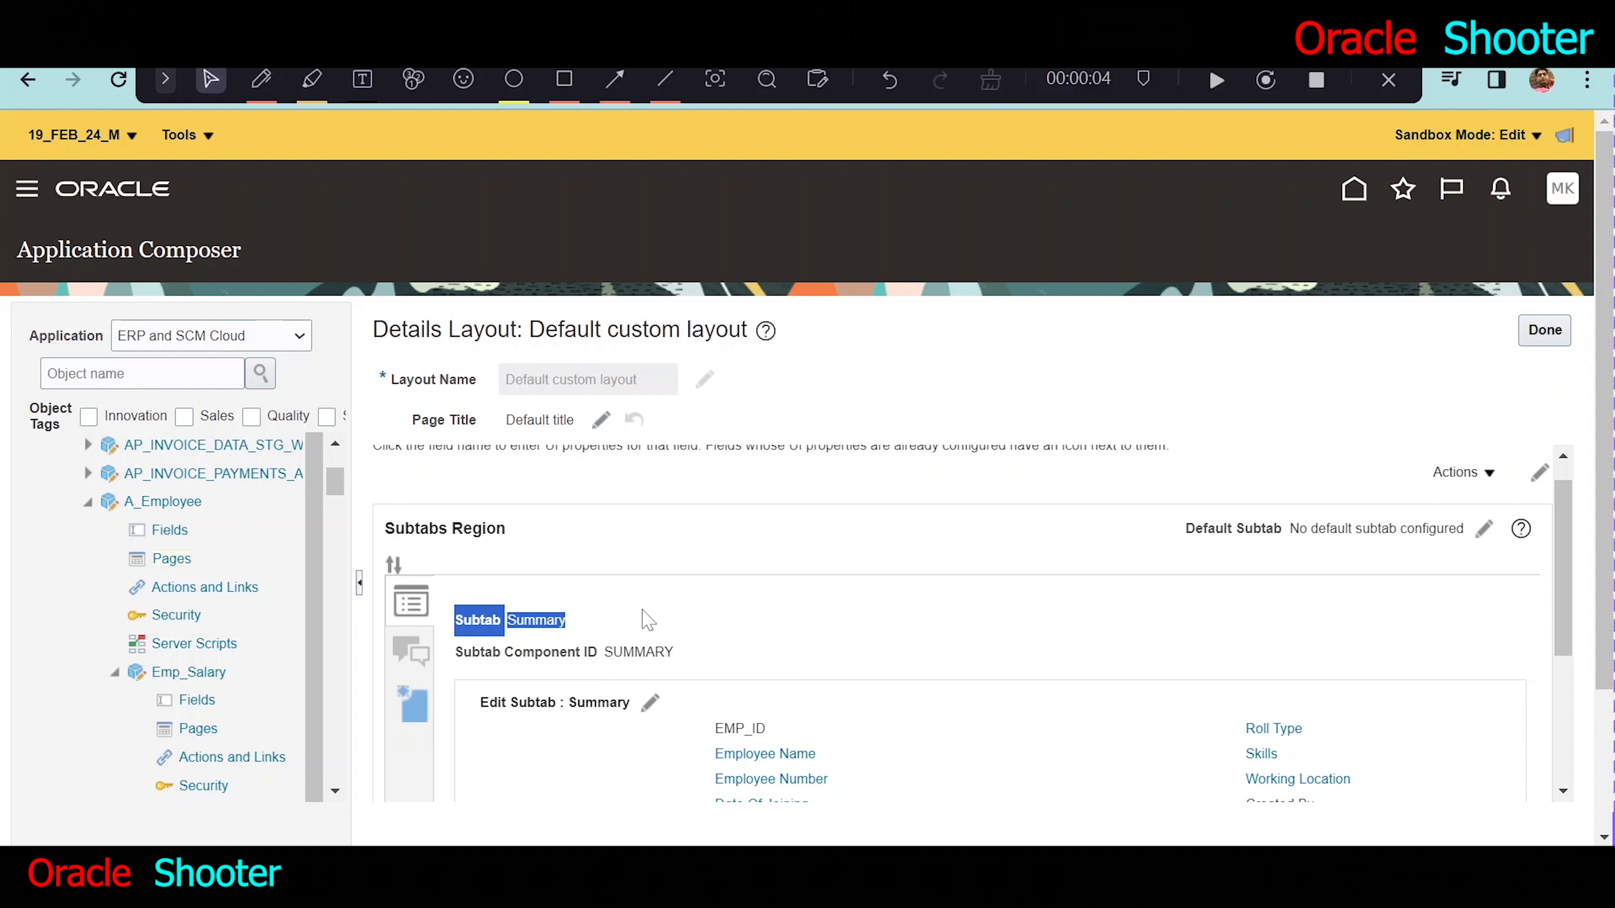
pyautogui.scroll(-6, 850, 575)
pyautogui.scroll(3, 849, 576)
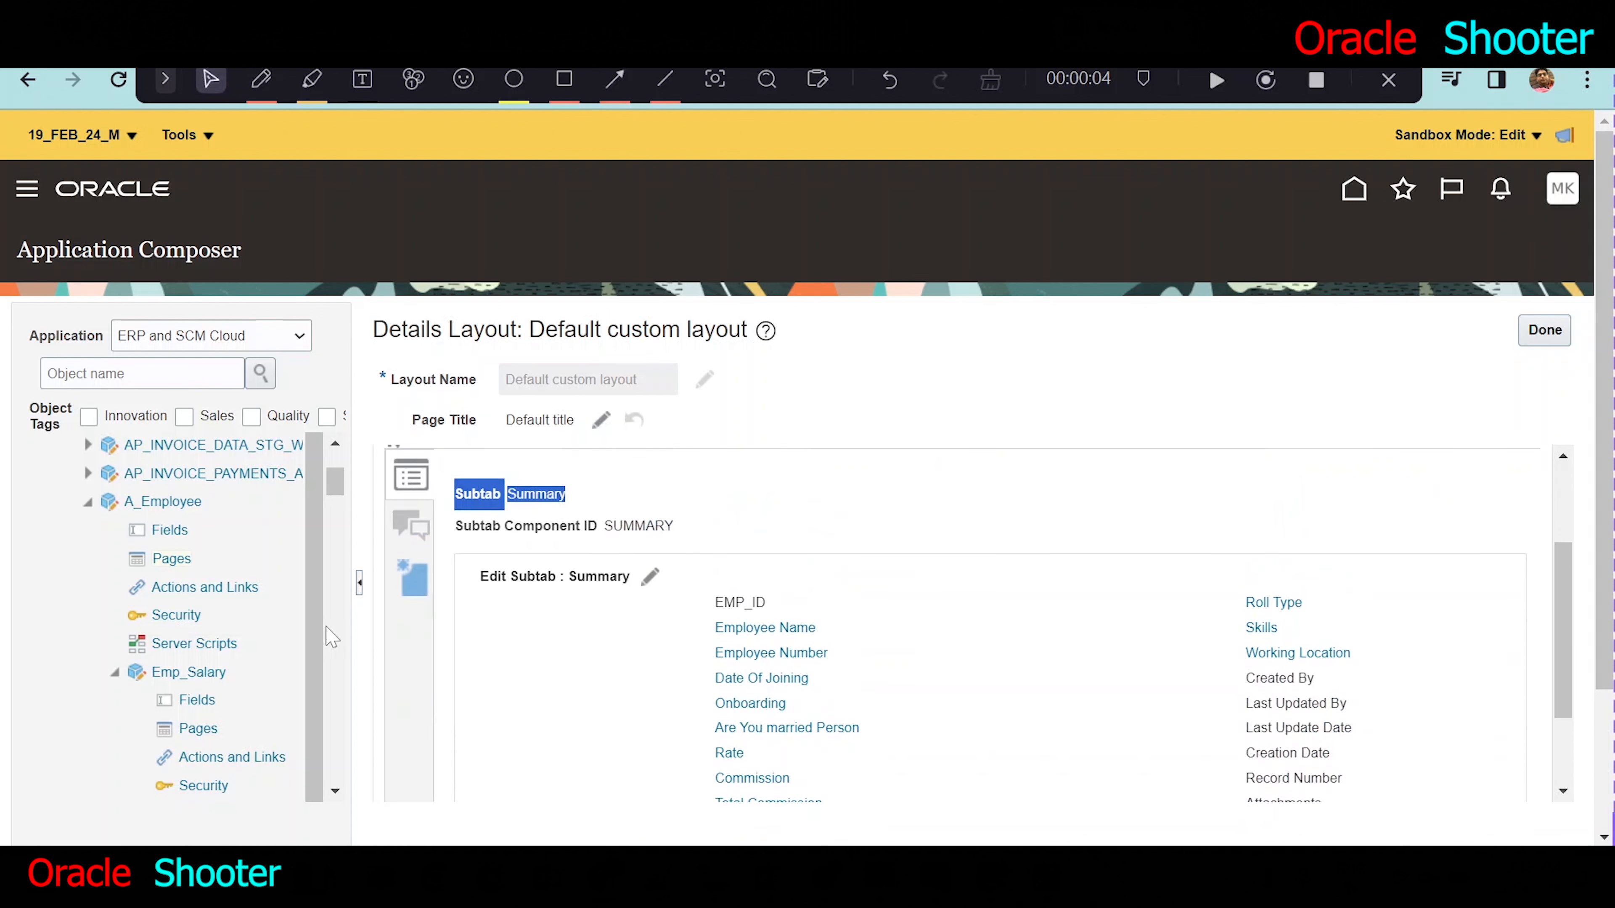
# Create a new subtab of the Child object type in the details layout, with Emp_Salary as its data object.
pyautogui.click(414, 586)
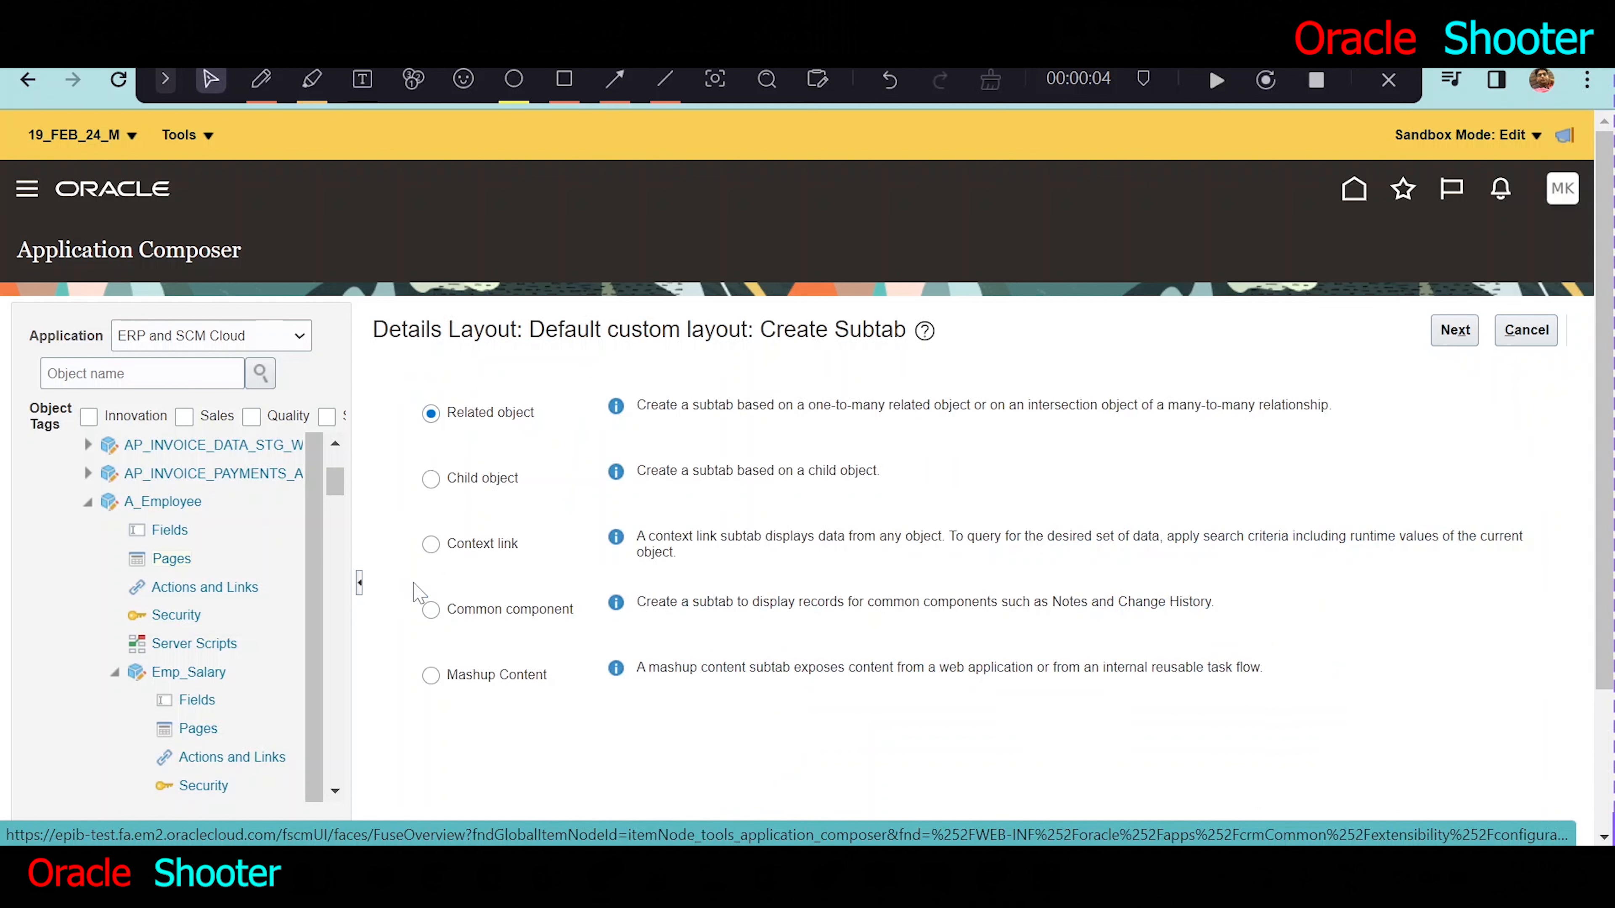
pyautogui.click(432, 482)
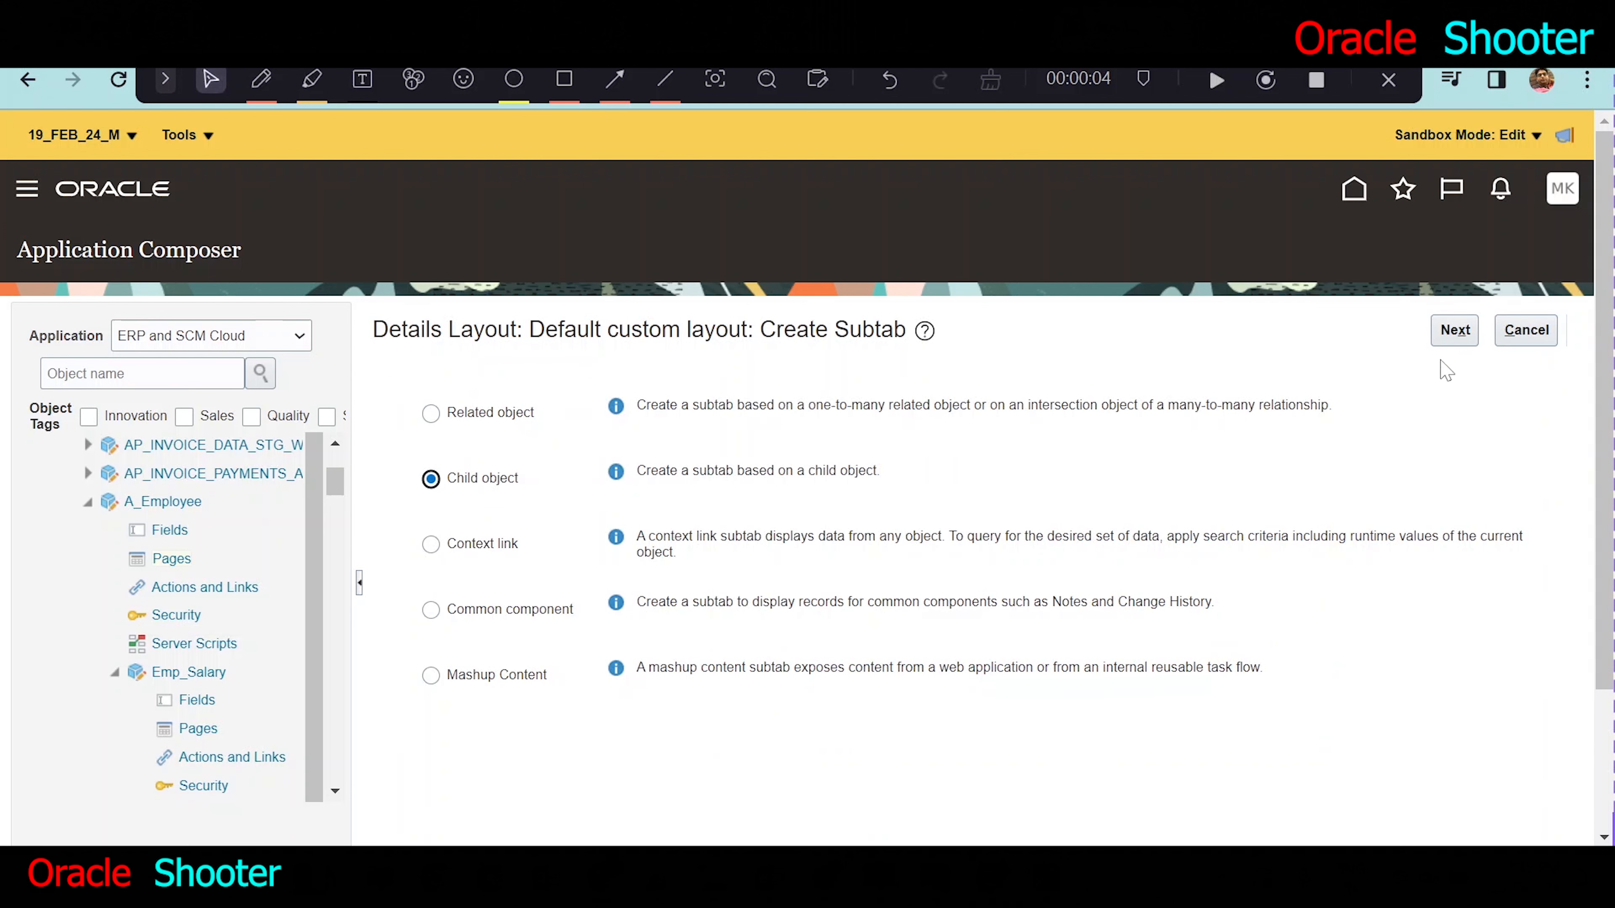
pyautogui.click(1455, 331)
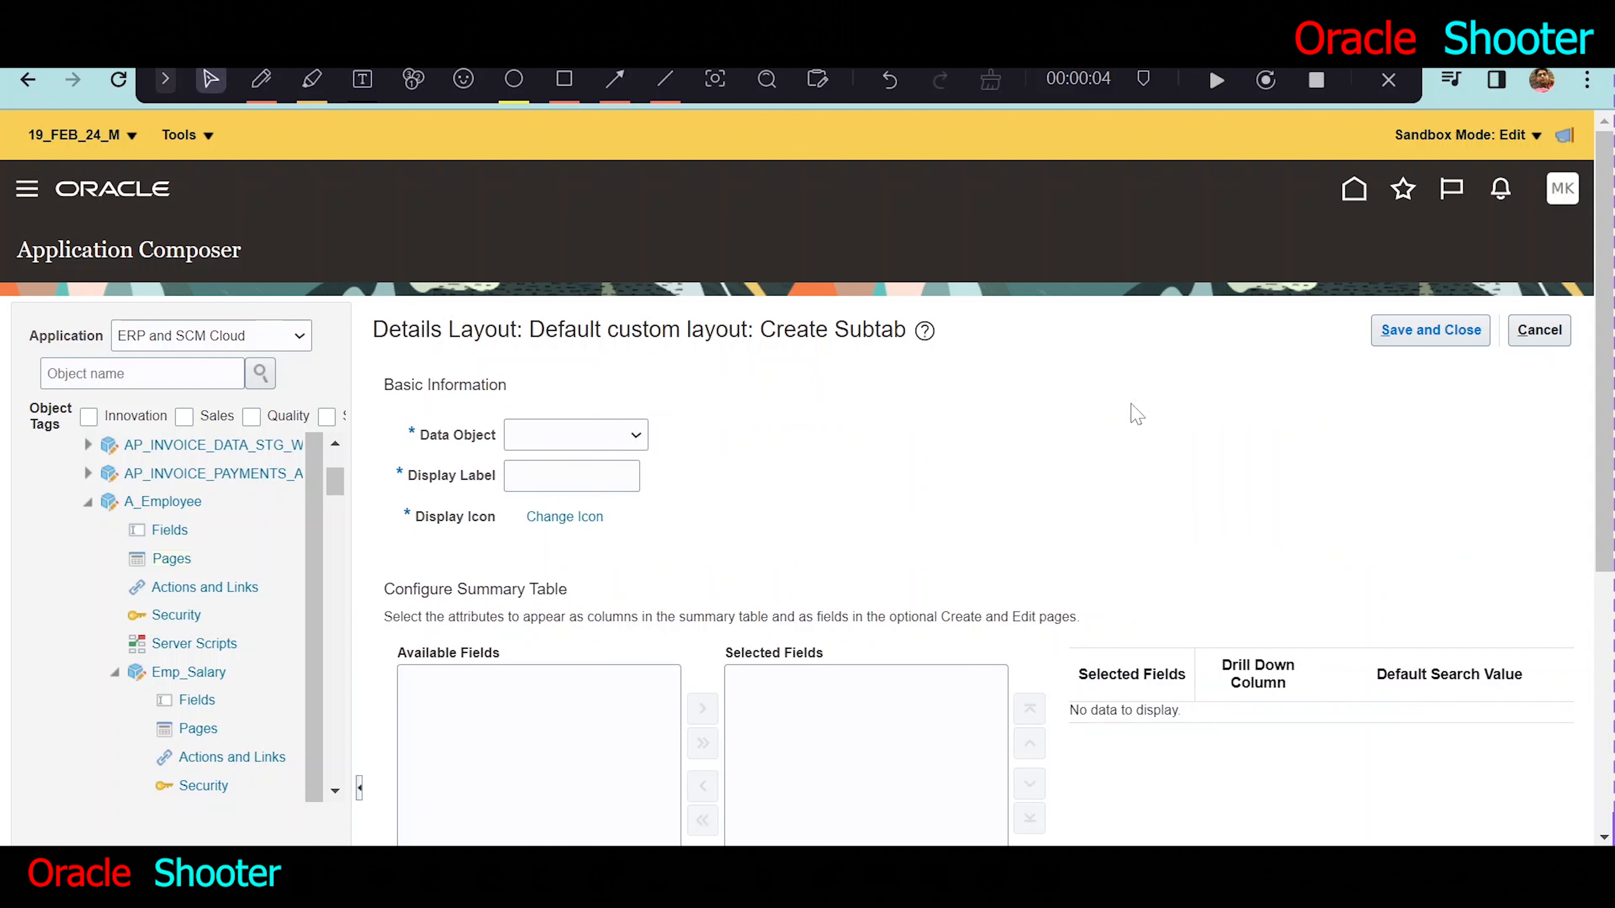
pyautogui.click(637, 435)
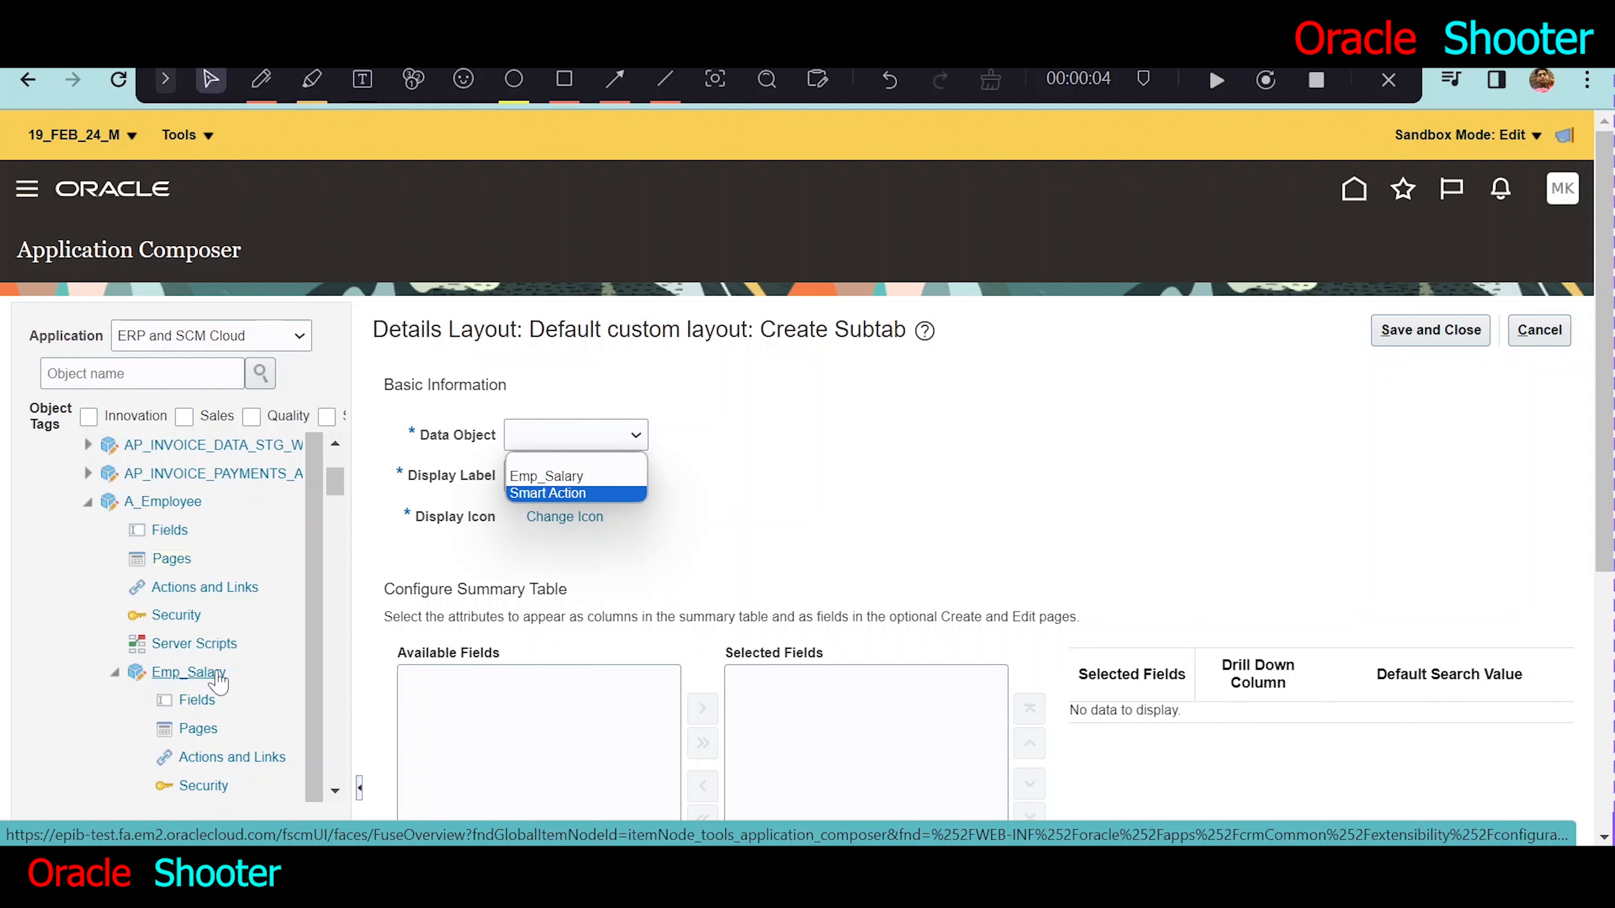
pyautogui.click(556, 479)
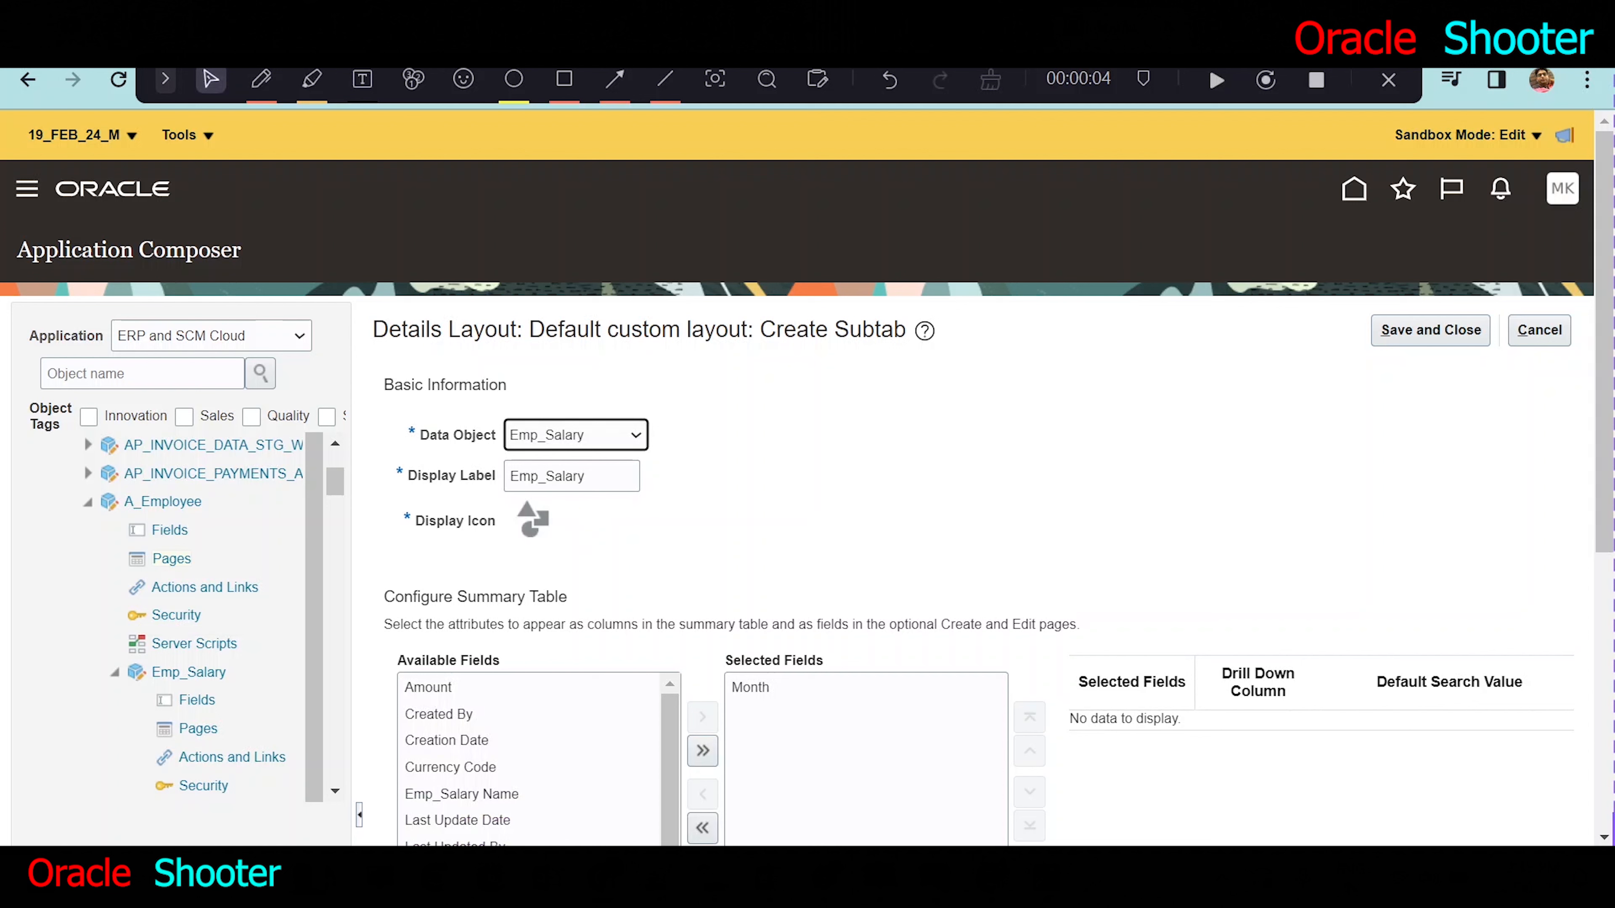
# Set the new subtab's display label to "Salary of Employee".
pyautogui.click(591, 476)
pyautogui.hotkey('ctrl', 'a')
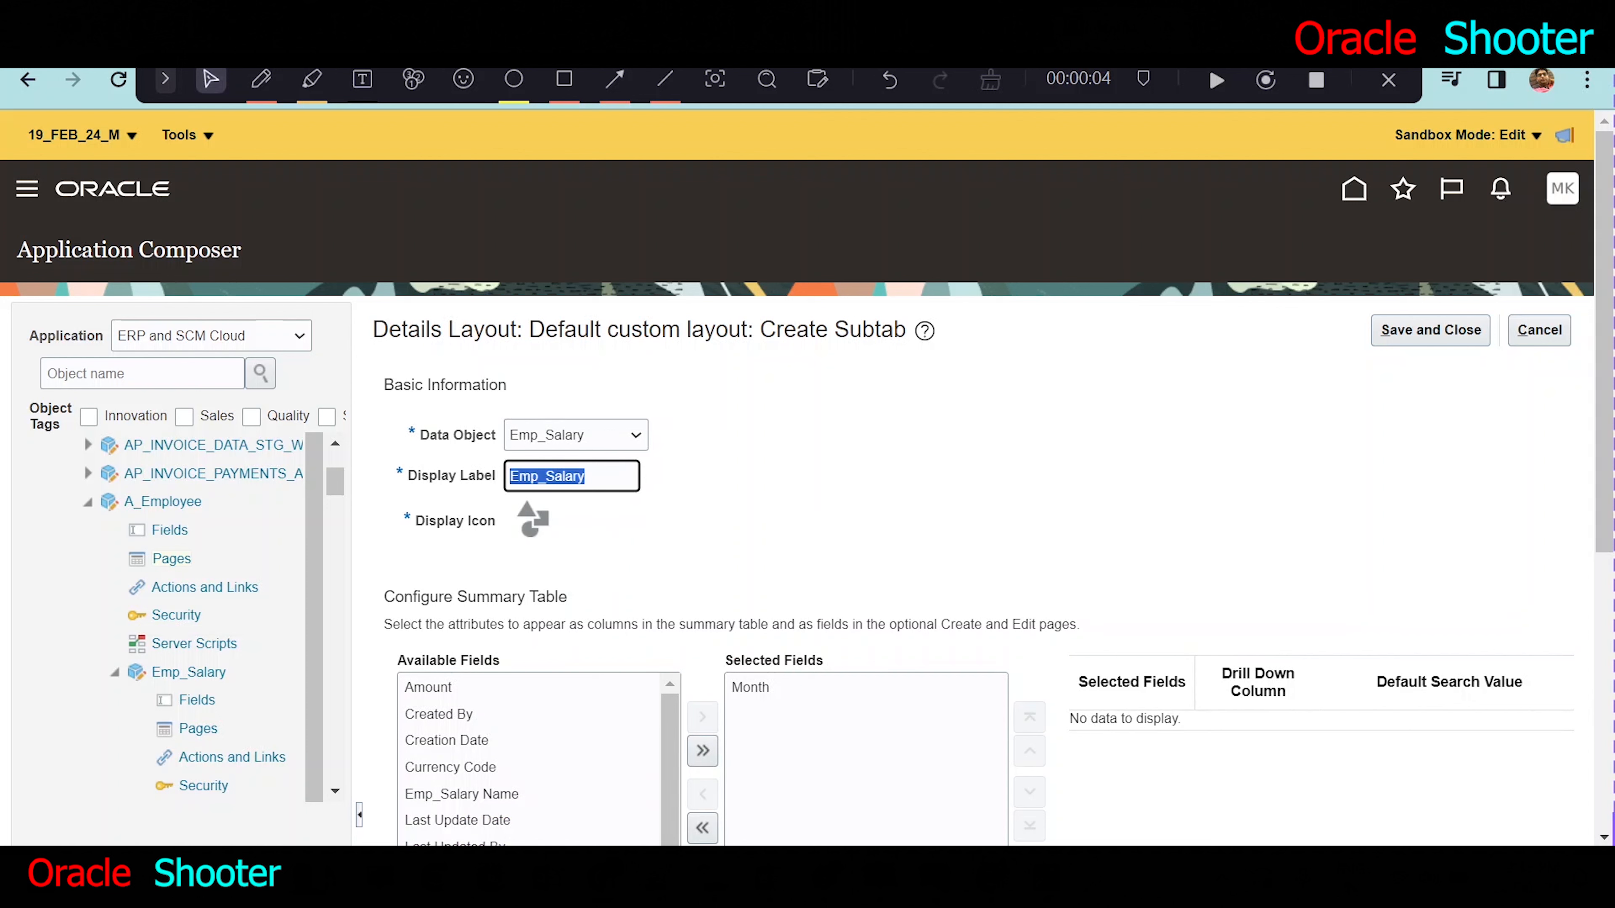
pyautogui.write('S')
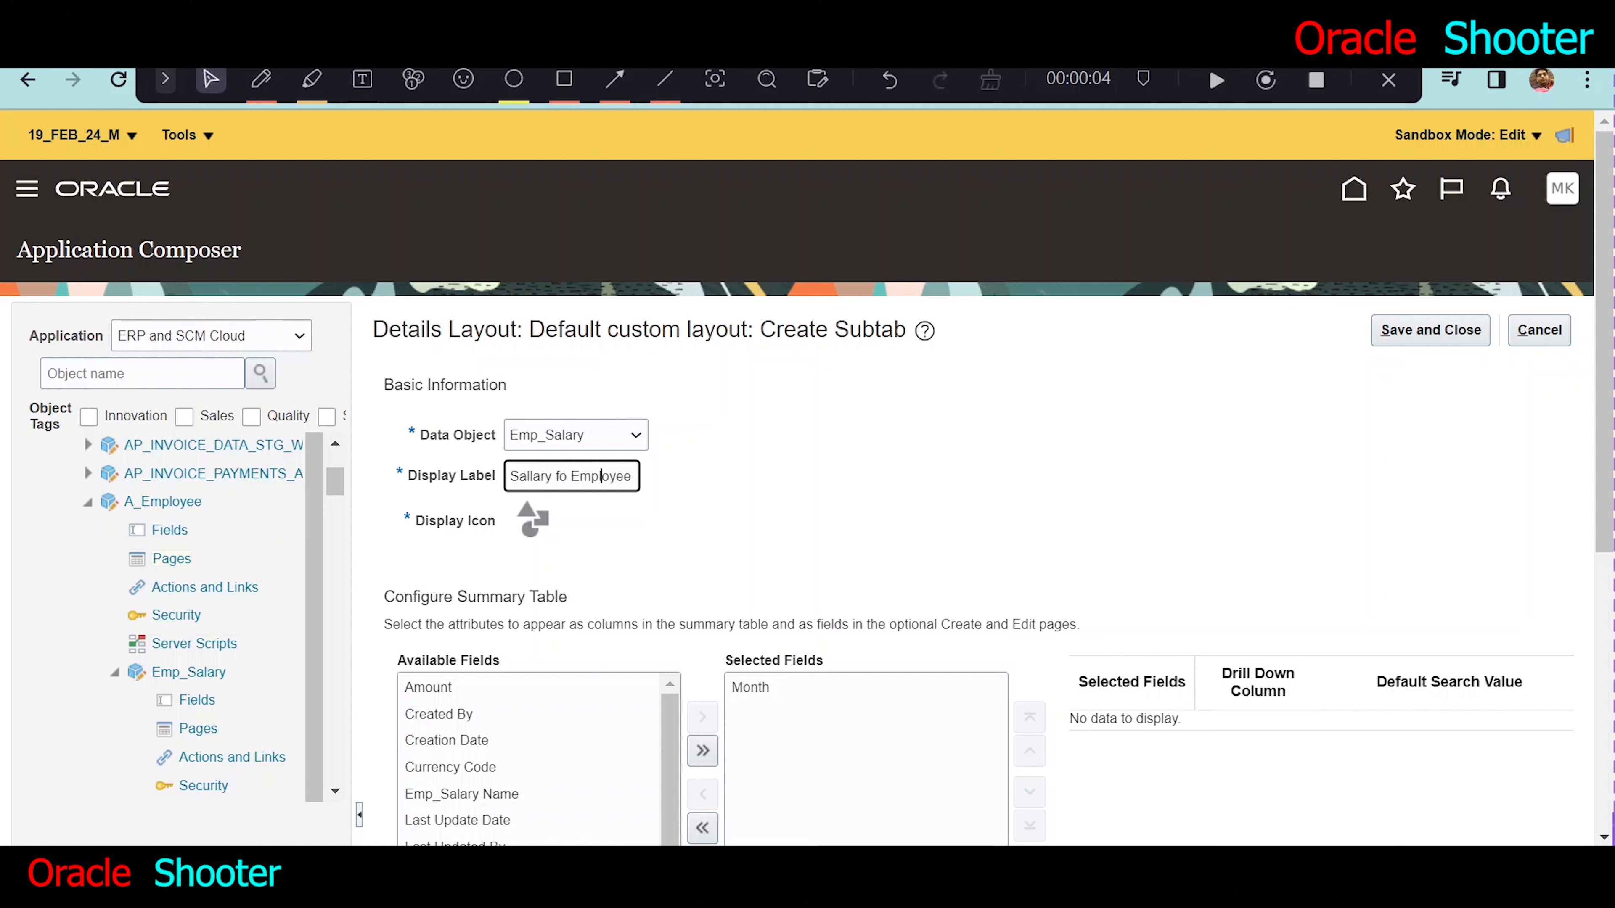
pyautogui.press('BackSpace')
pyautogui.press('BackSpace')
pyautogui.write('of')
pyautogui.press('BackSpace')
pyautogui.click(823, 538)
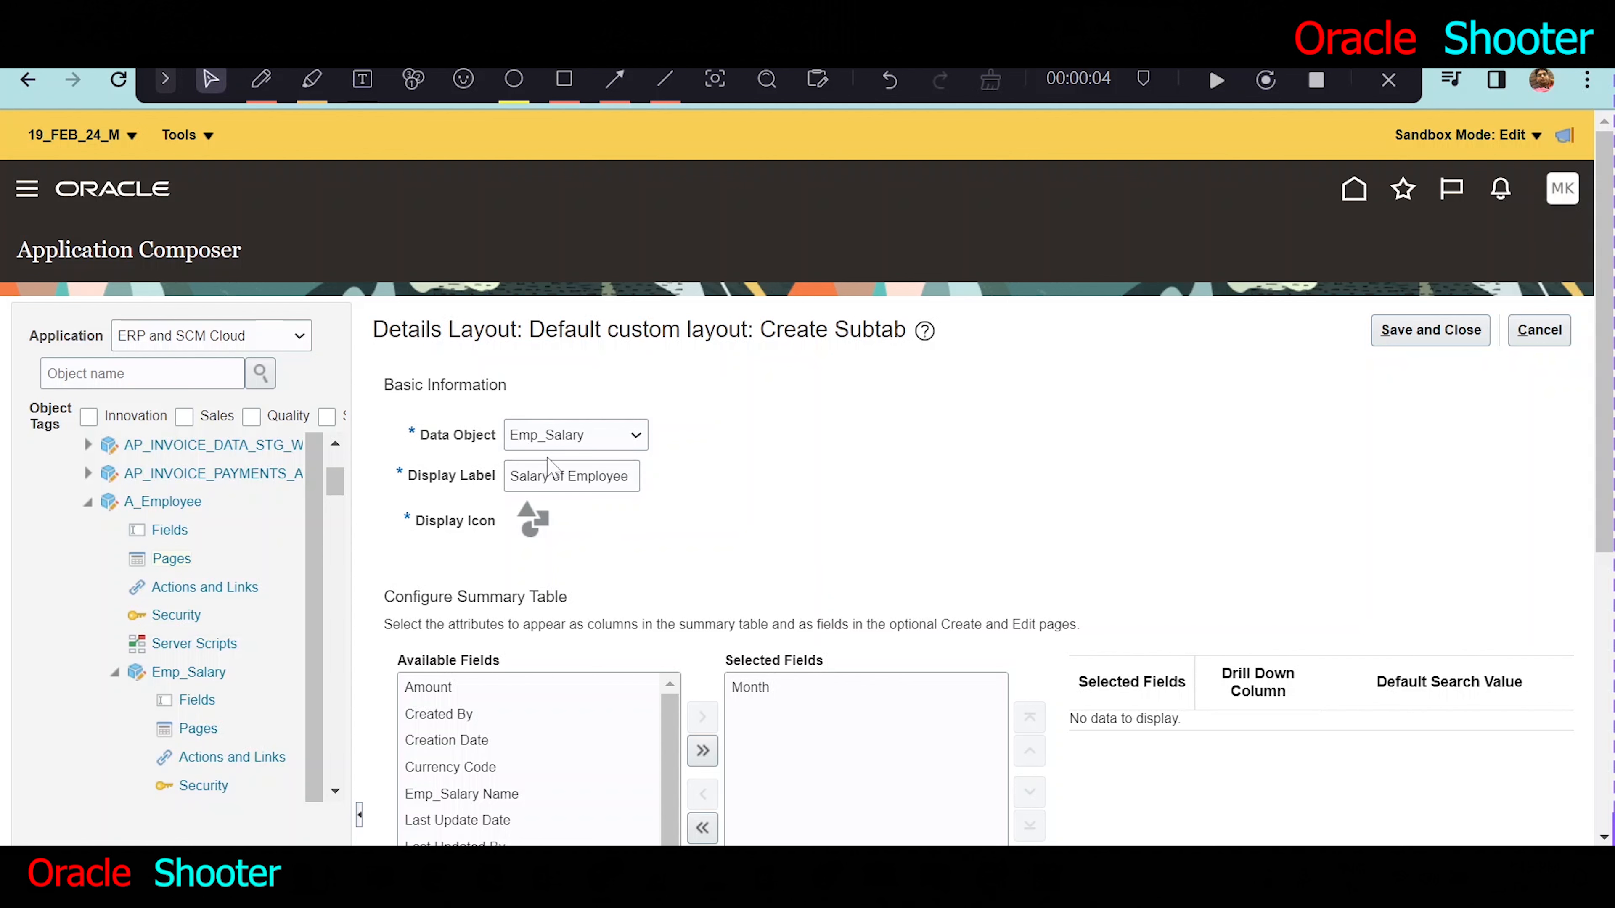
# Add the Amount field to the selected fields of the subtab's summary table.
pyautogui.scroll(-2, 791, 552)
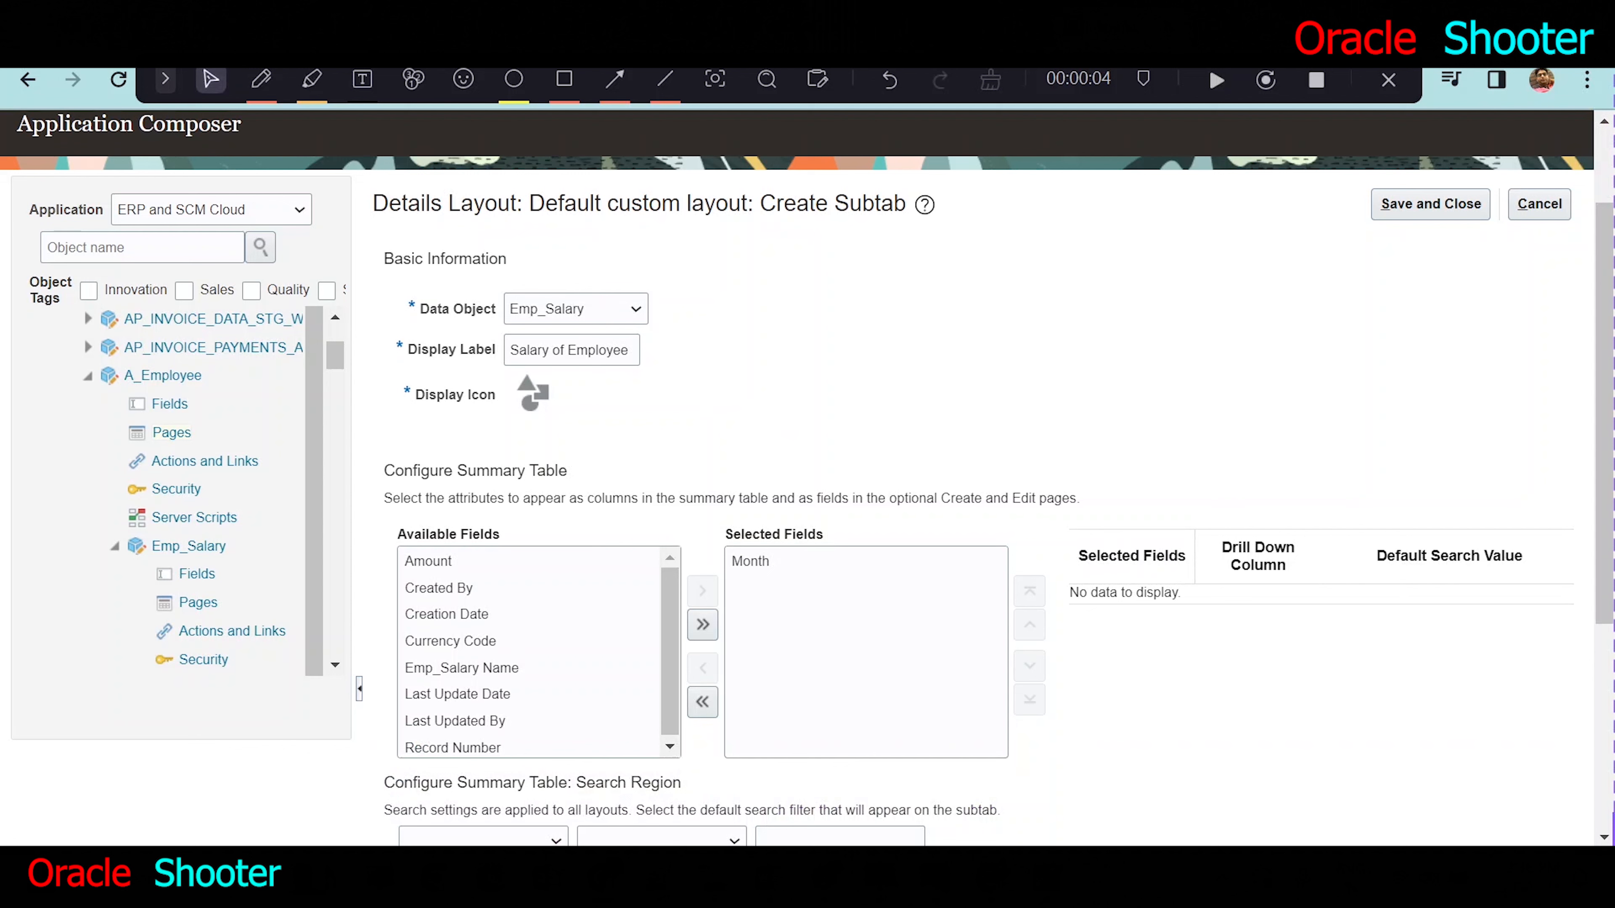
pyautogui.click(761, 572)
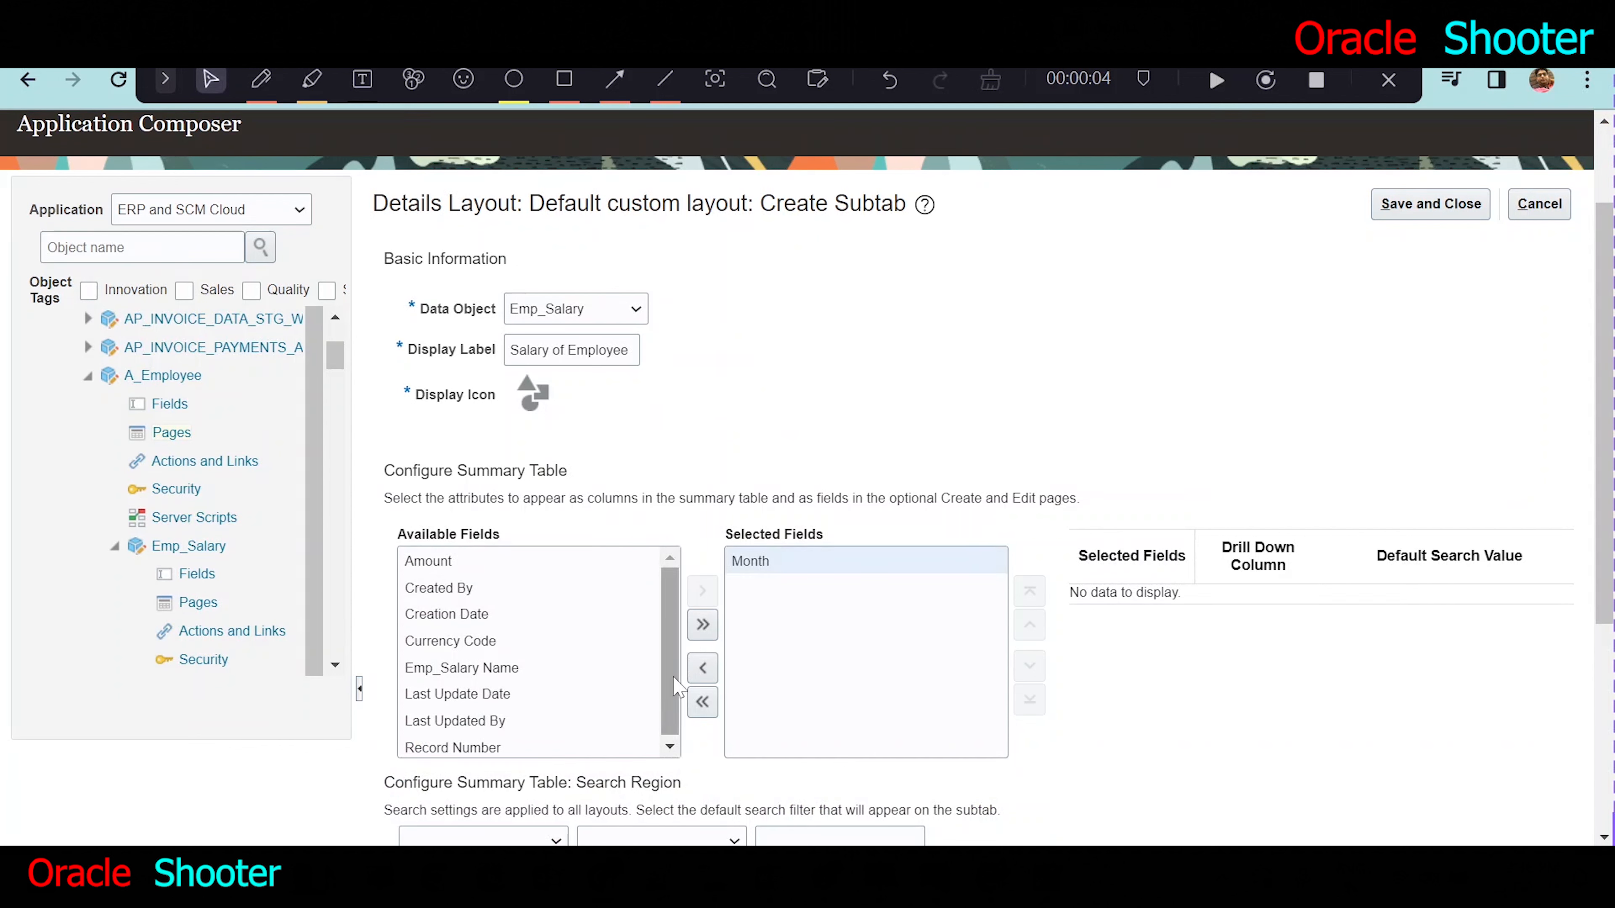
pyautogui.scroll(-1, 604, 674)
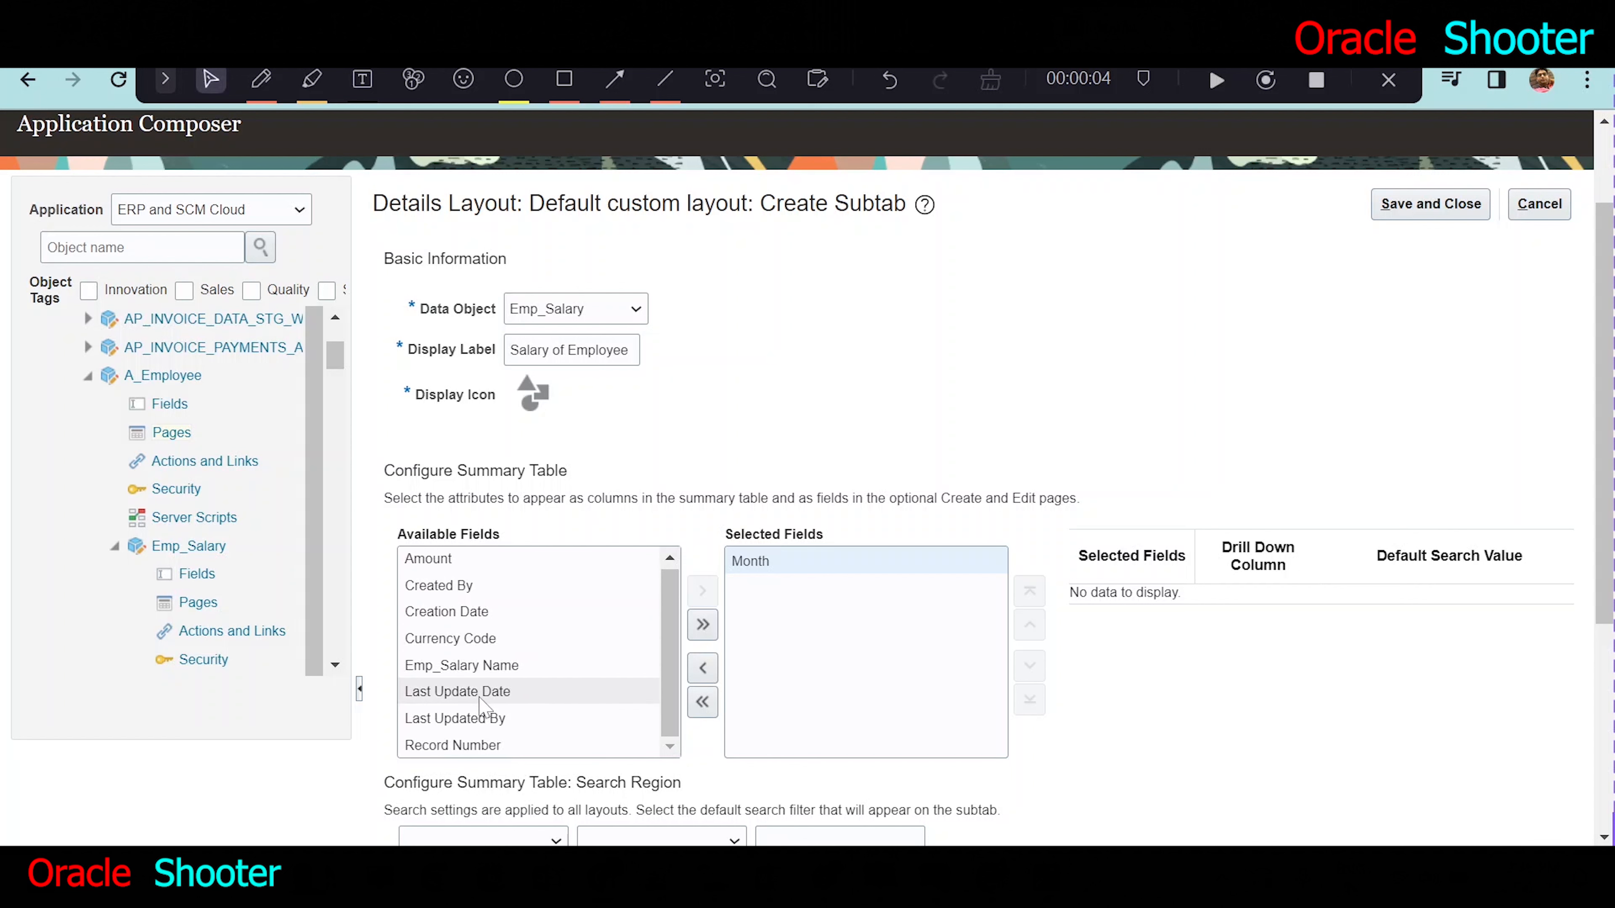
pyautogui.scroll(1, 496, 572)
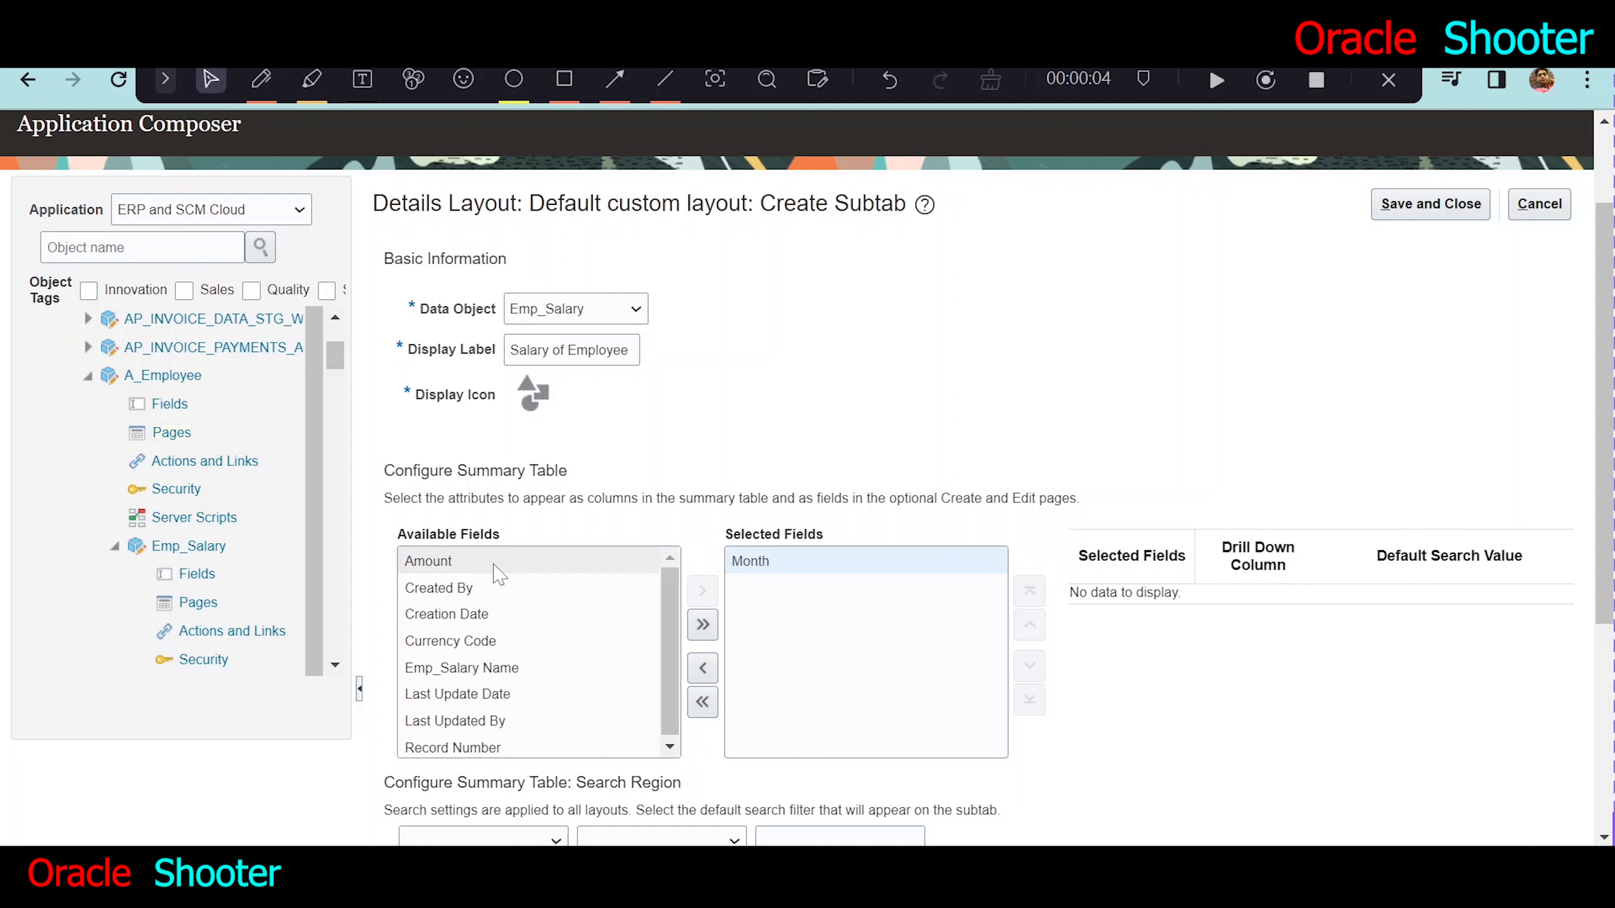
pyautogui.click(499, 572)
pyautogui.click(703, 590)
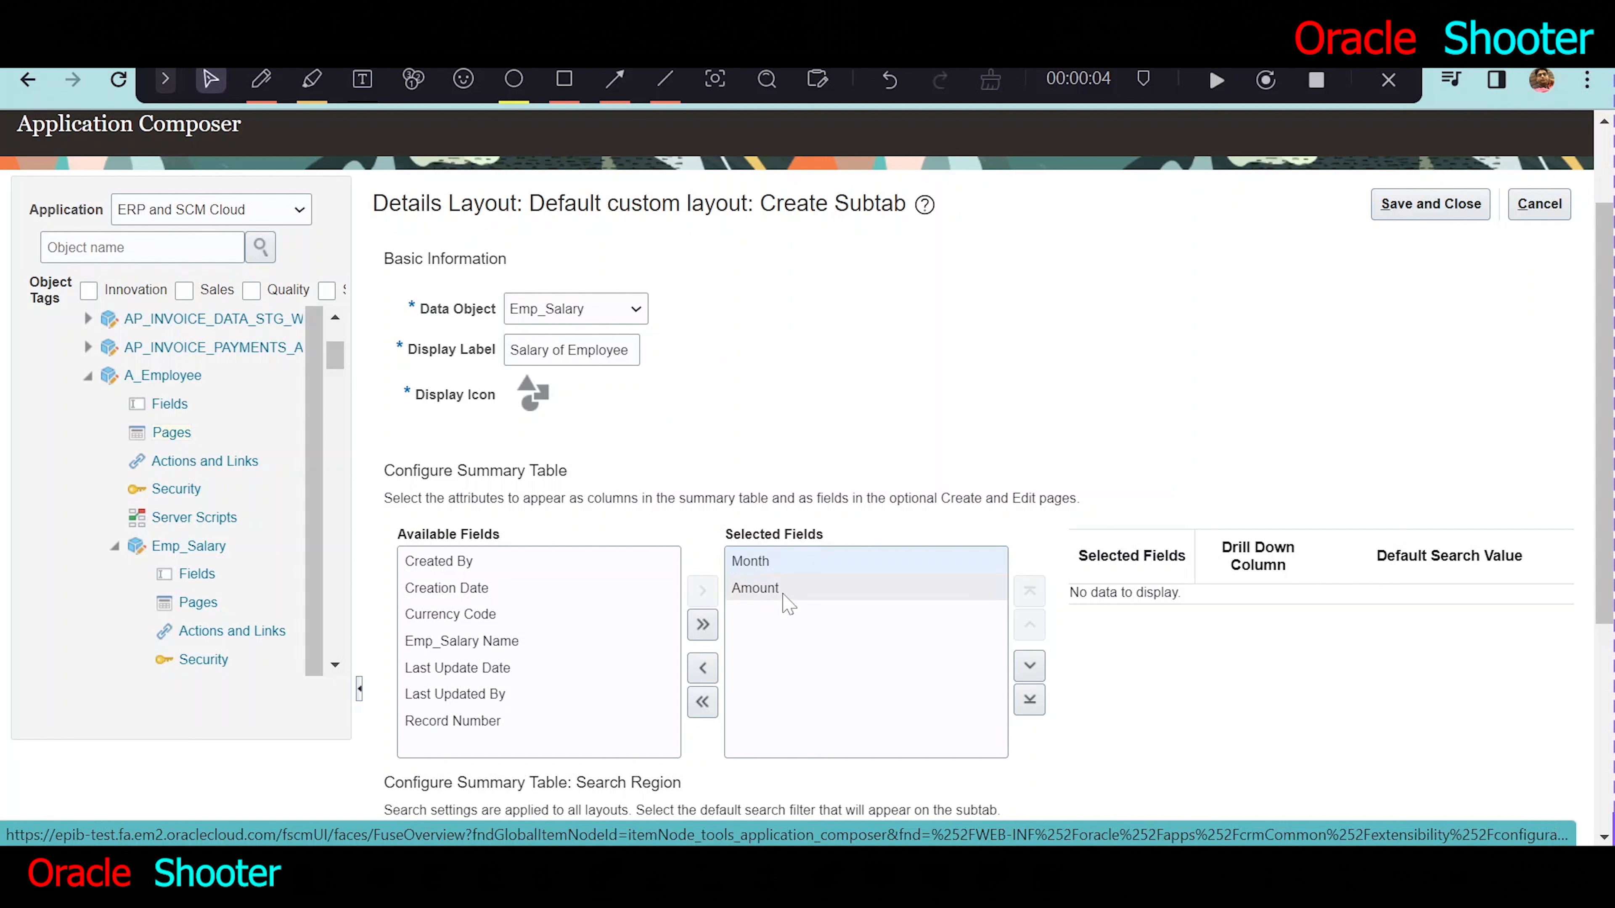
# Add Emp_Salary Name to the summary table's selected fields and select it there.
pyautogui.click(491, 725)
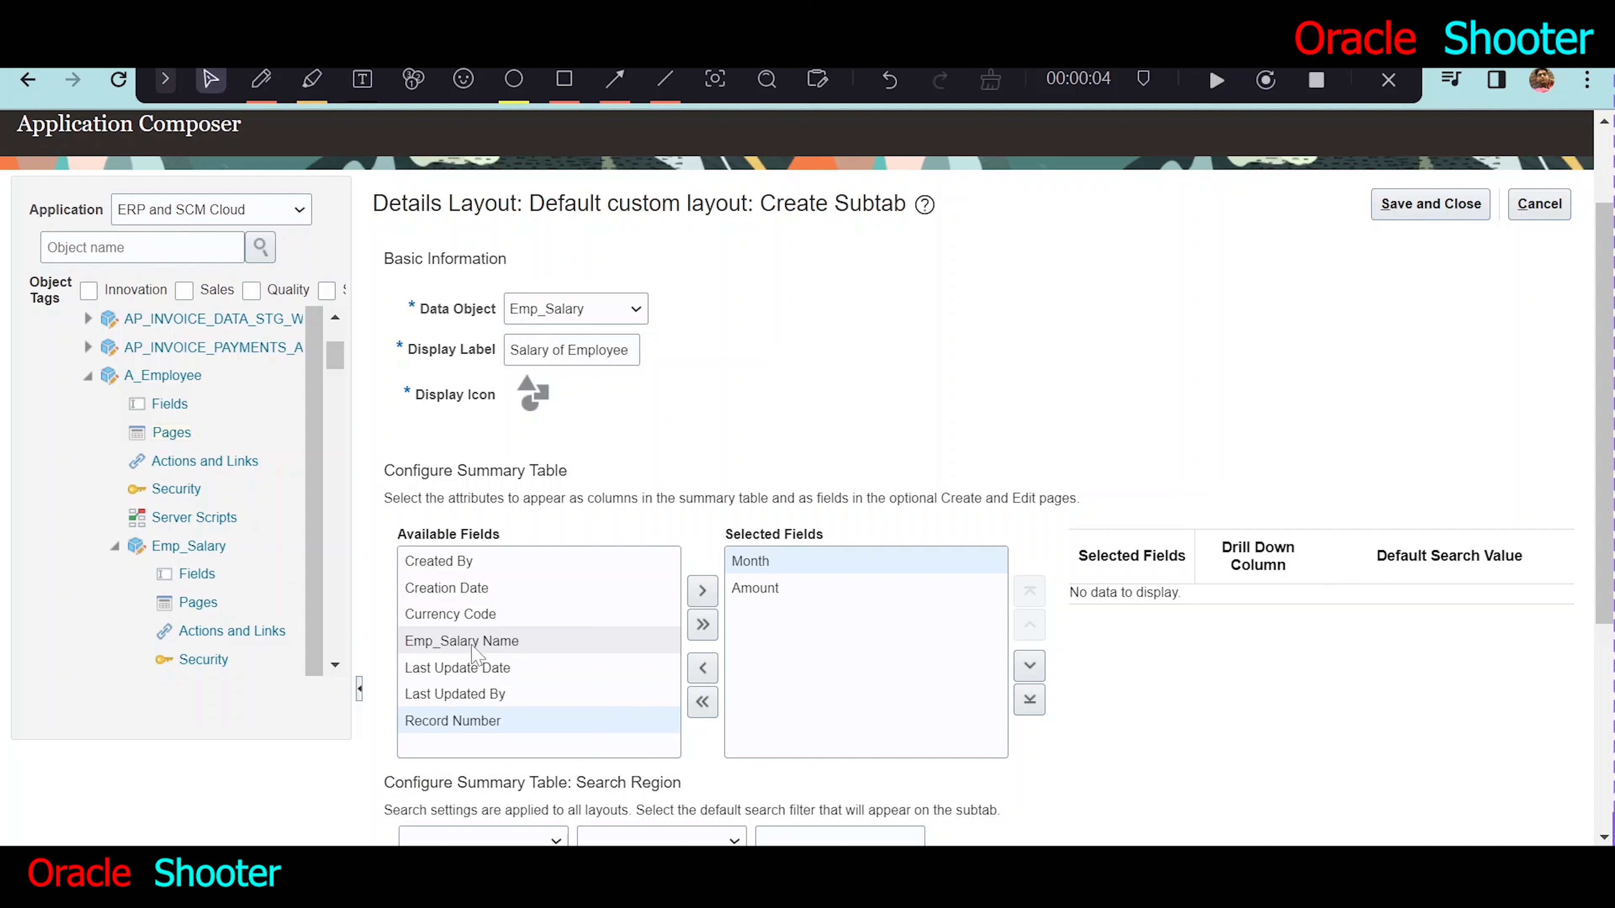
pyautogui.click(498, 640)
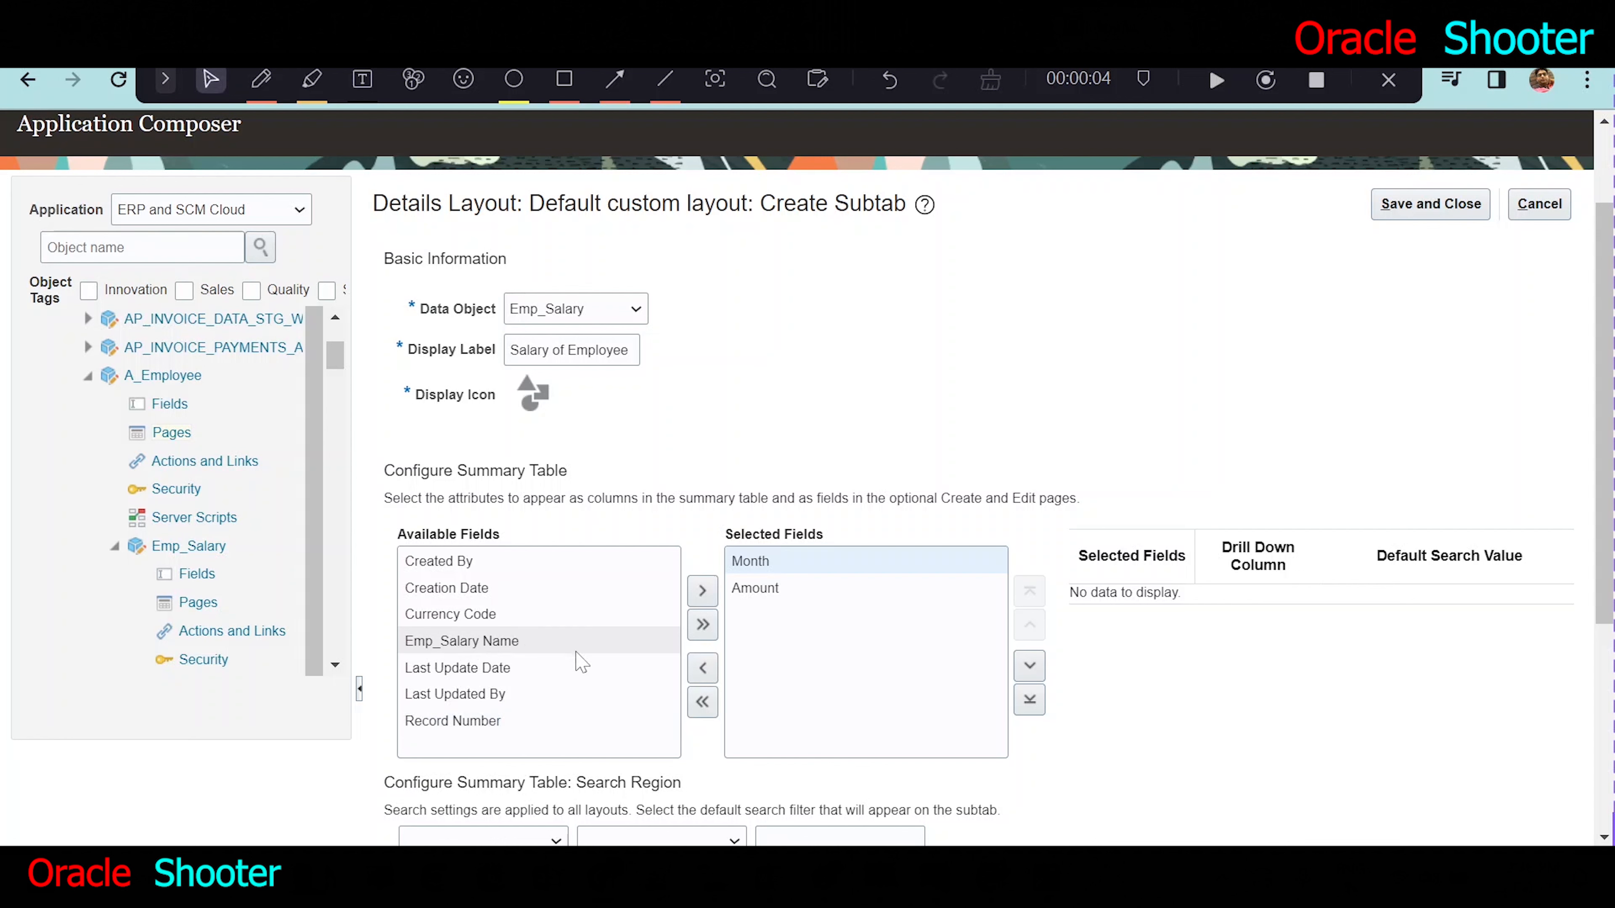
pyautogui.click(702, 591)
pyautogui.click(824, 620)
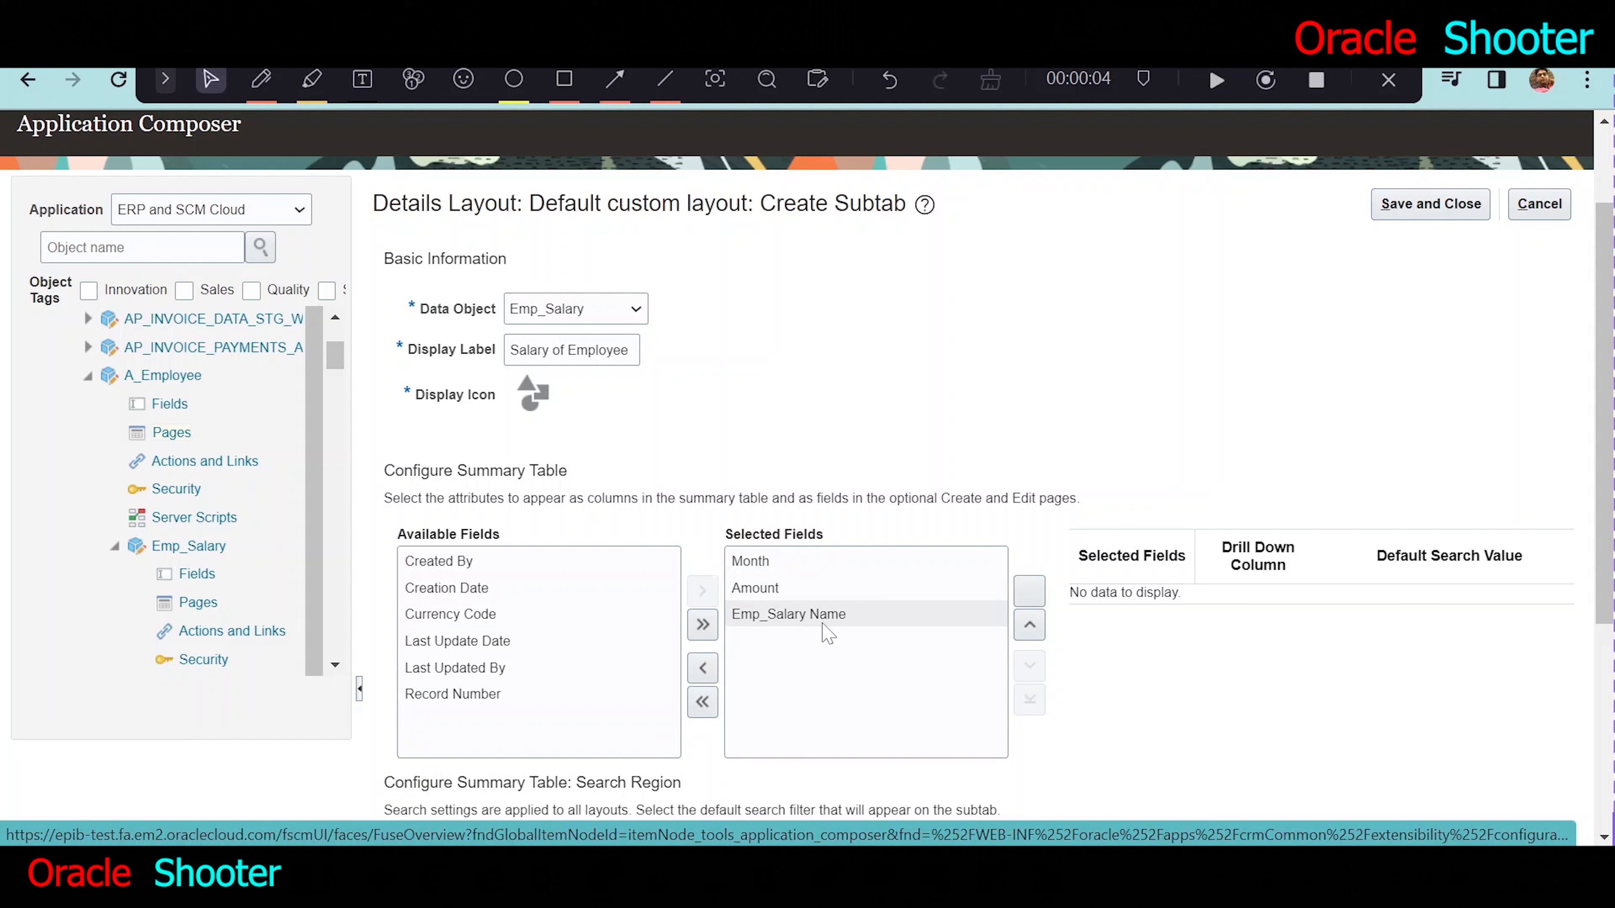
# Move Emp_Salary Name to the start of the subtab's selected fields, save the subtab and finish editing the details layout.
pyautogui.doubleClick(1030, 630)
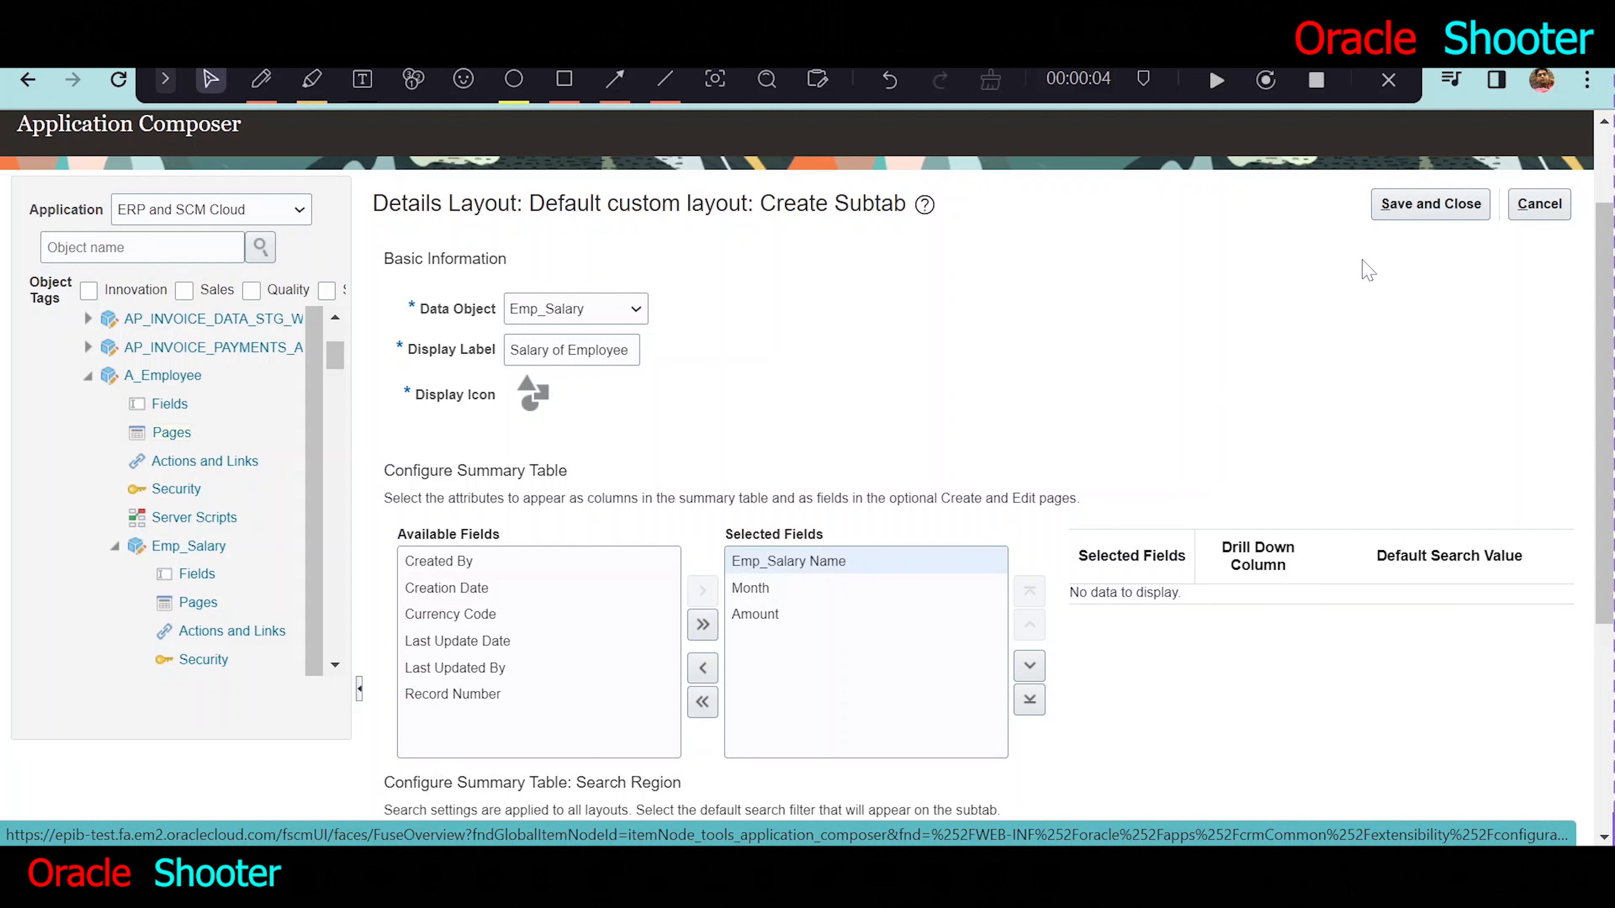
pyautogui.click(1407, 205)
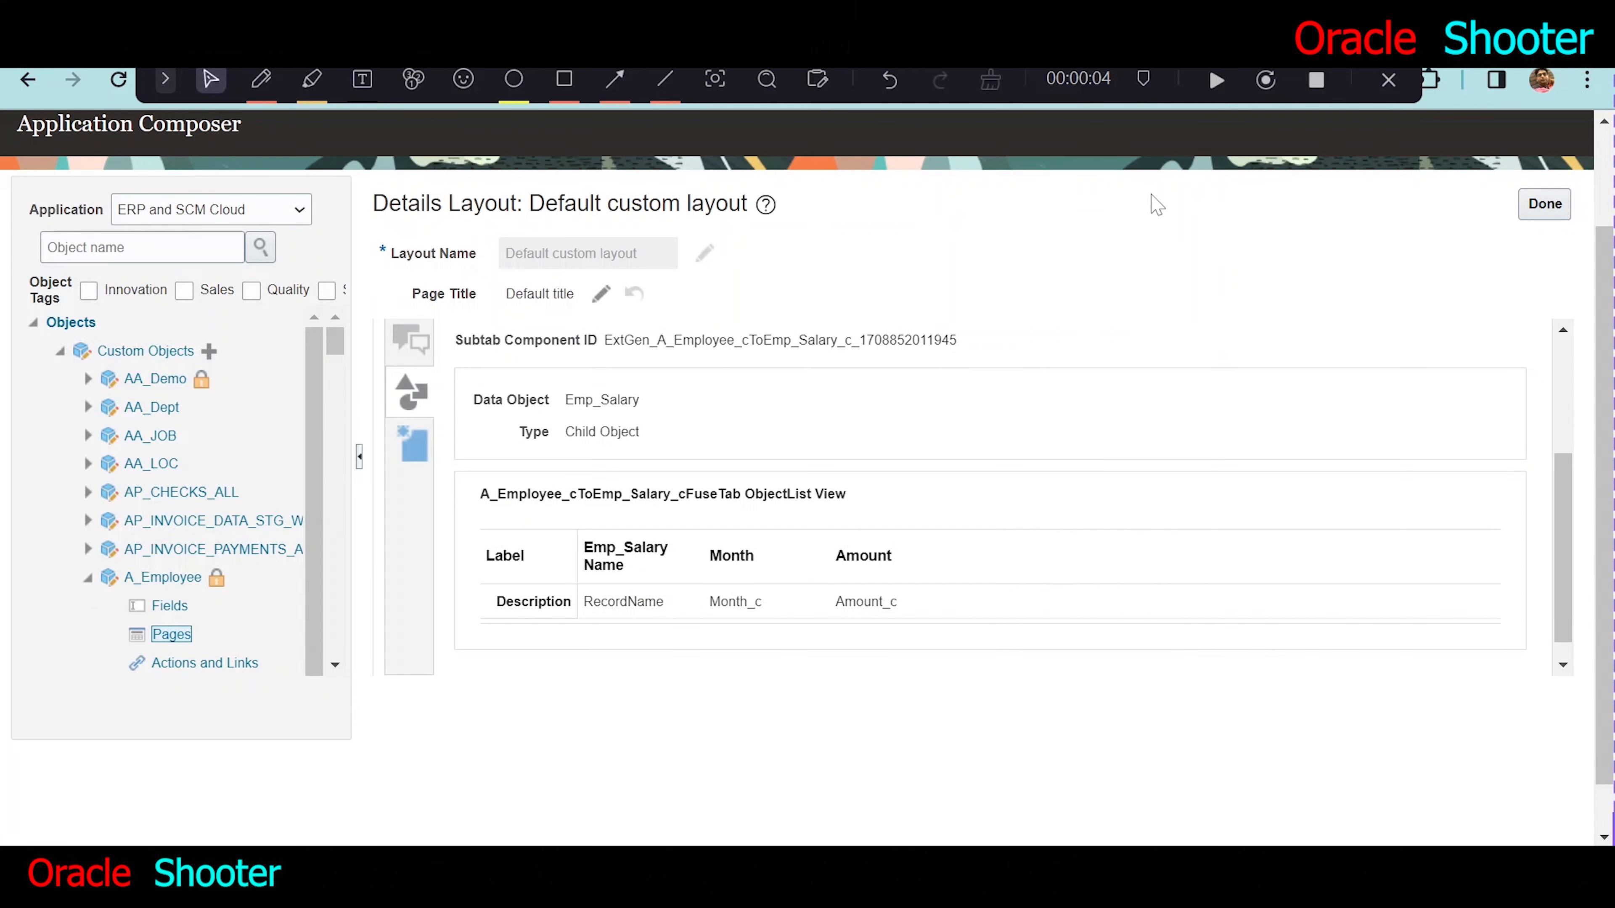
pyautogui.click(1545, 204)
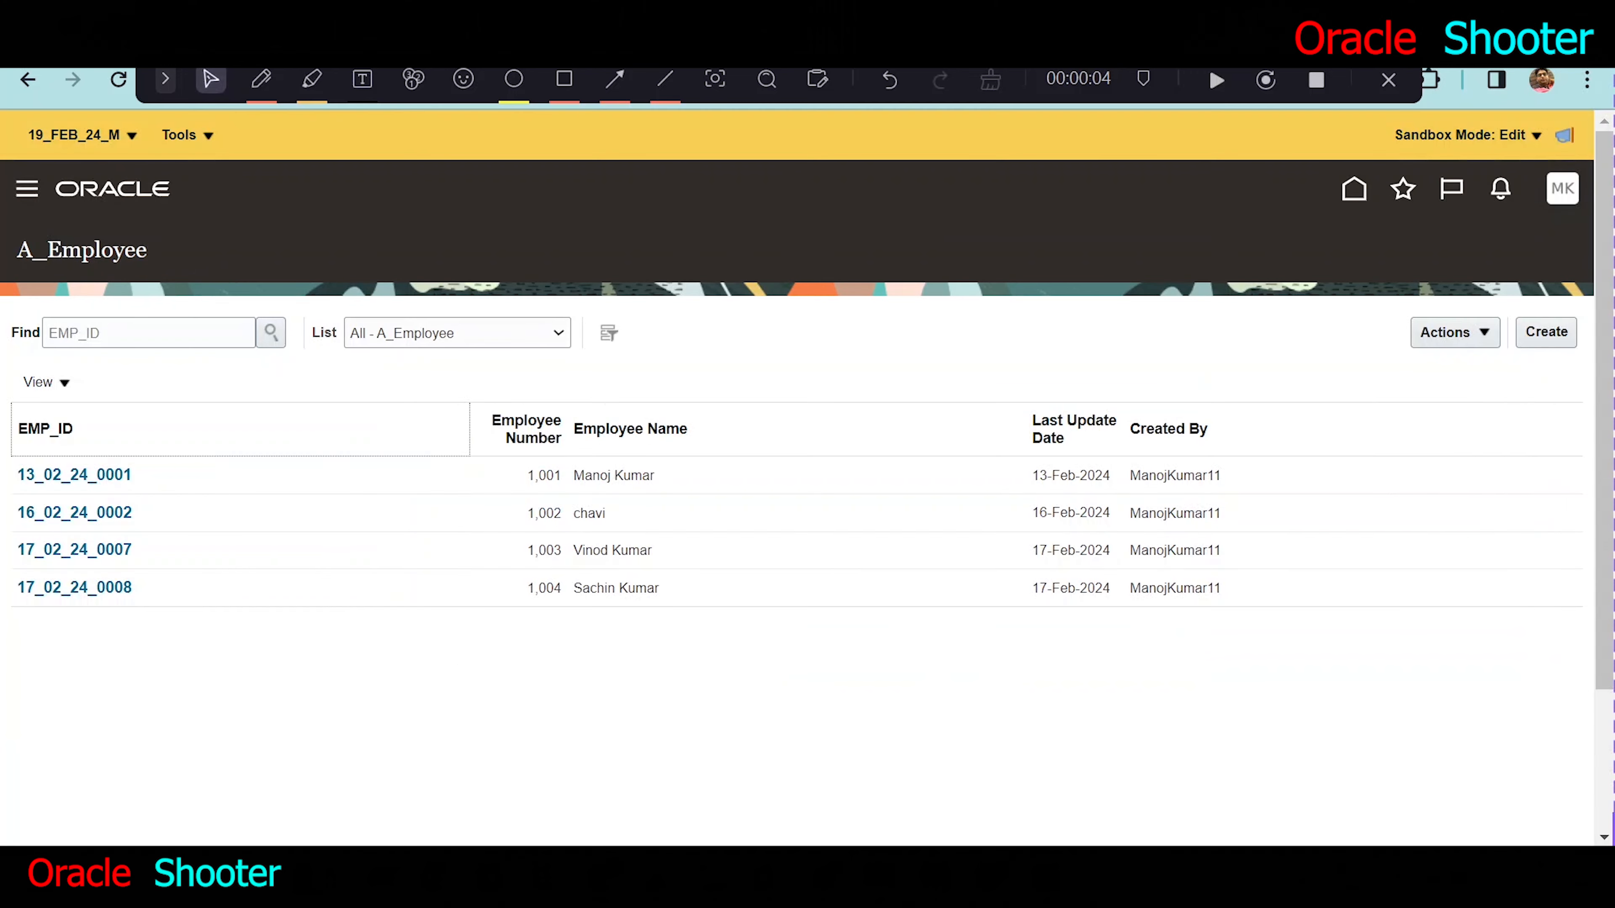
# On the A_Employee page, add a Salary of Employee row to the fourth employee record with month Sep-23 and amount 10,000.
pyautogui.click(106, 588)
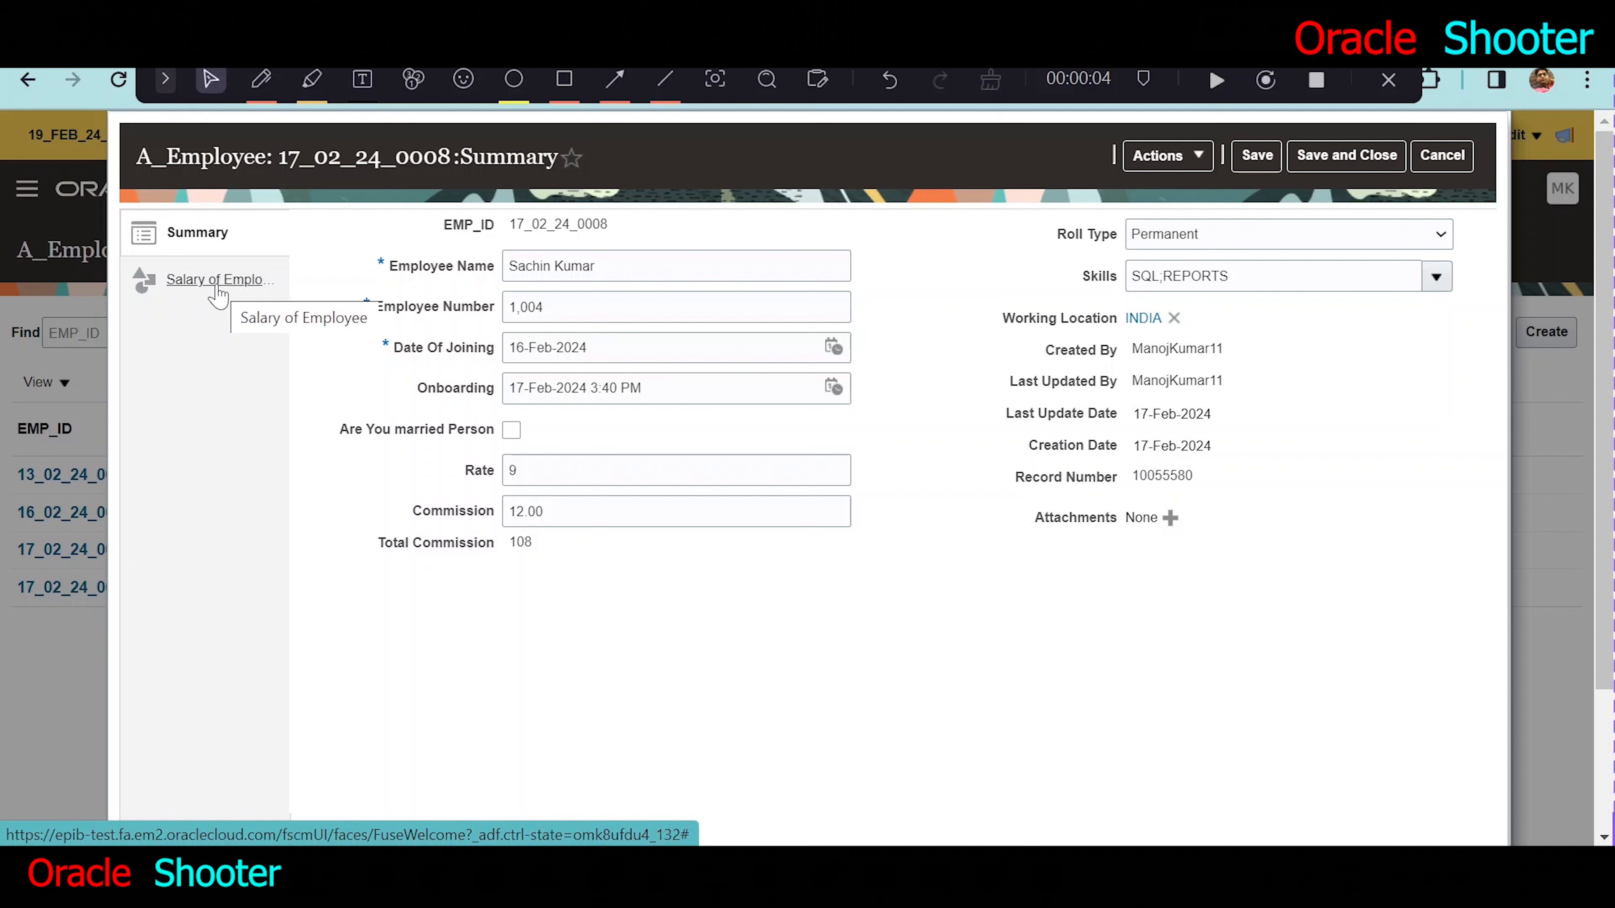
pyautogui.click(233, 283)
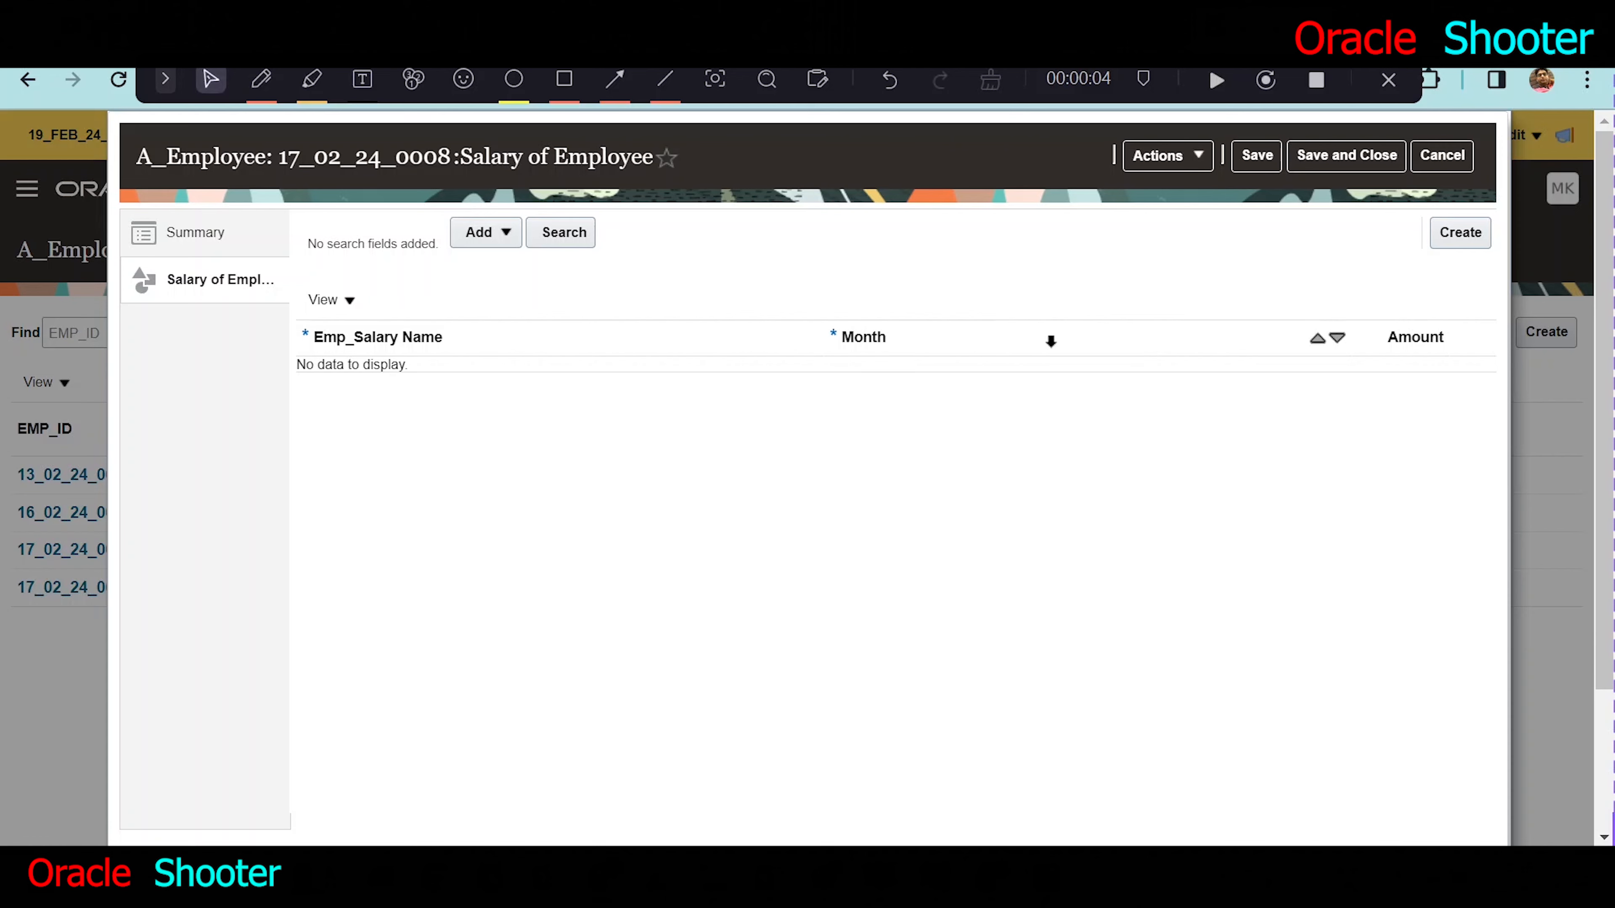
pyautogui.click(1454, 230)
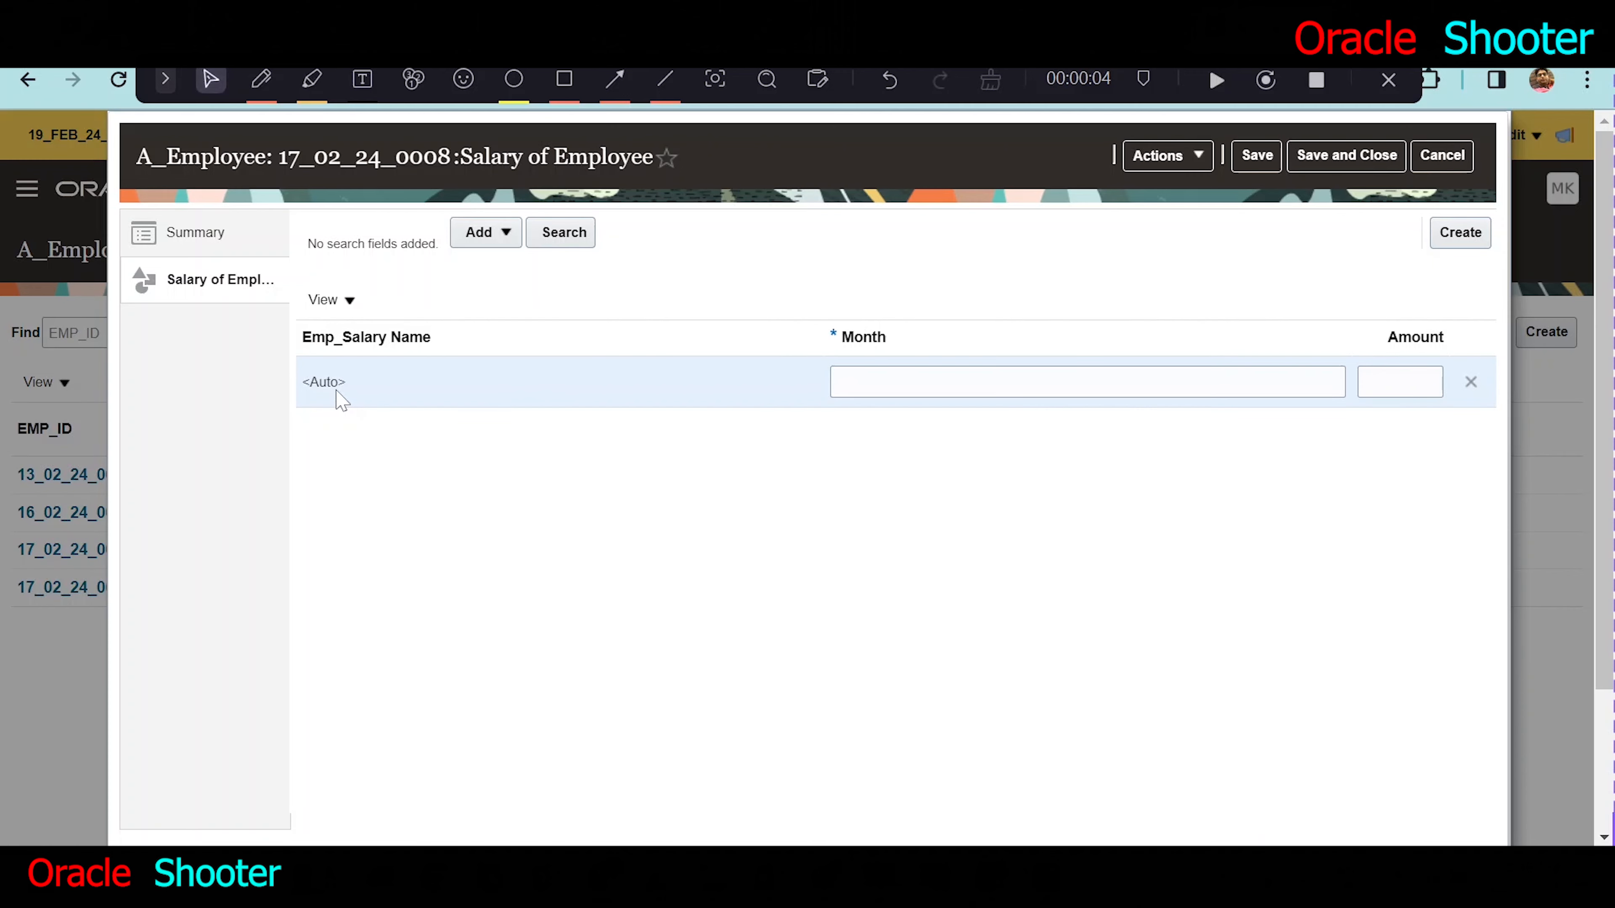
pyautogui.press('ctrl')
pyautogui.press('ctrl')
pyautogui.press('ctrl')
pyautogui.click(877, 391)
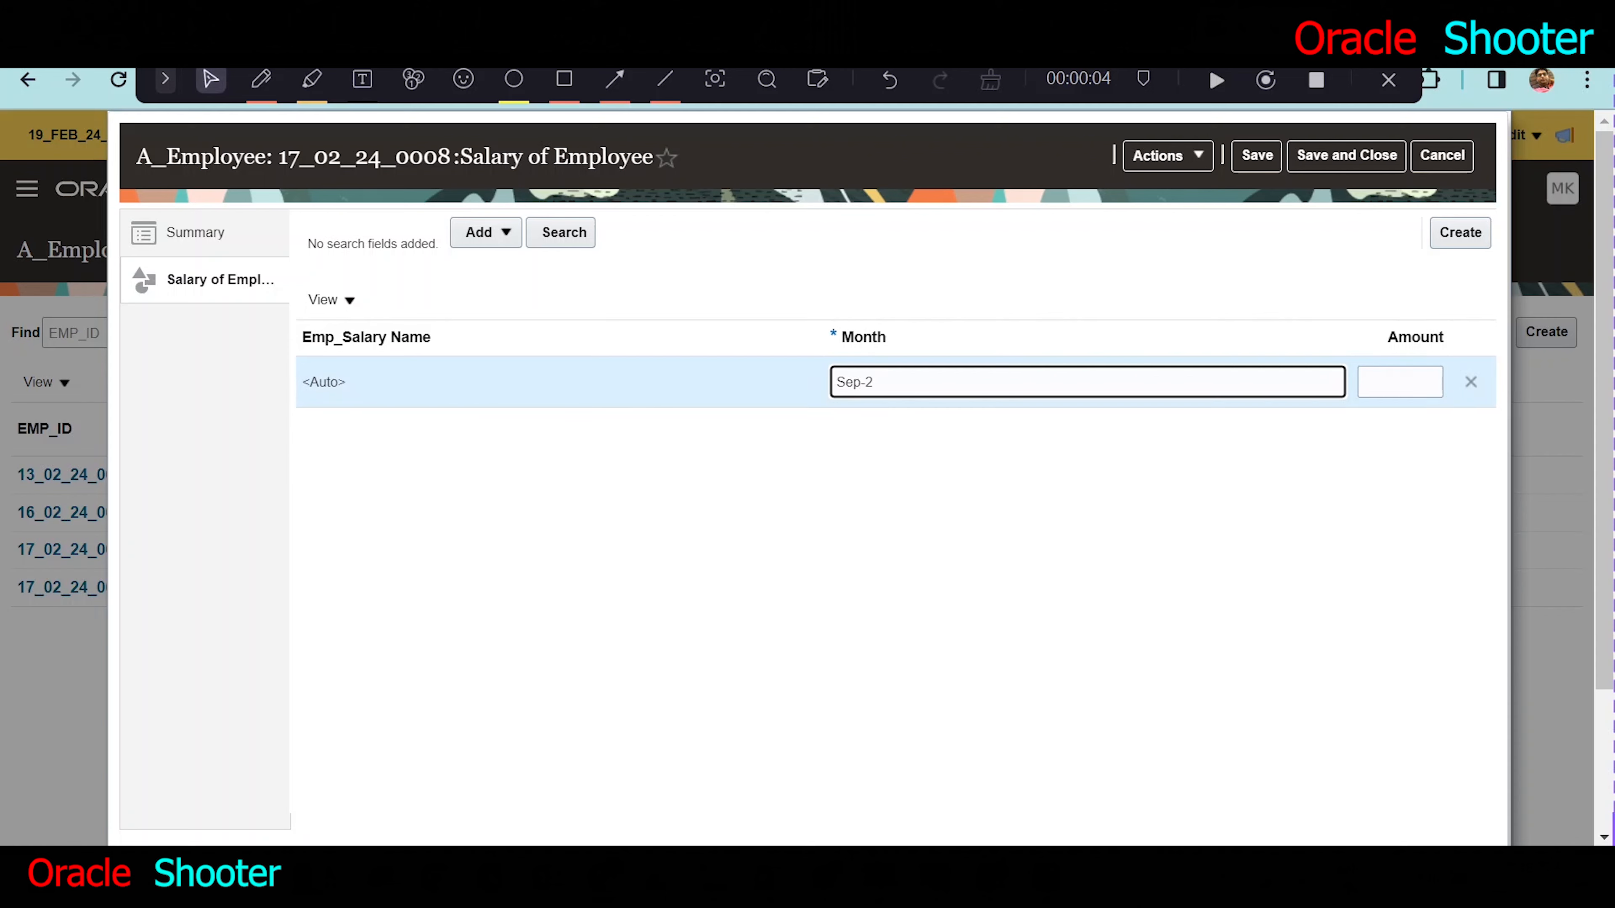
pyautogui.press('Tab')
pyautogui.write('1')
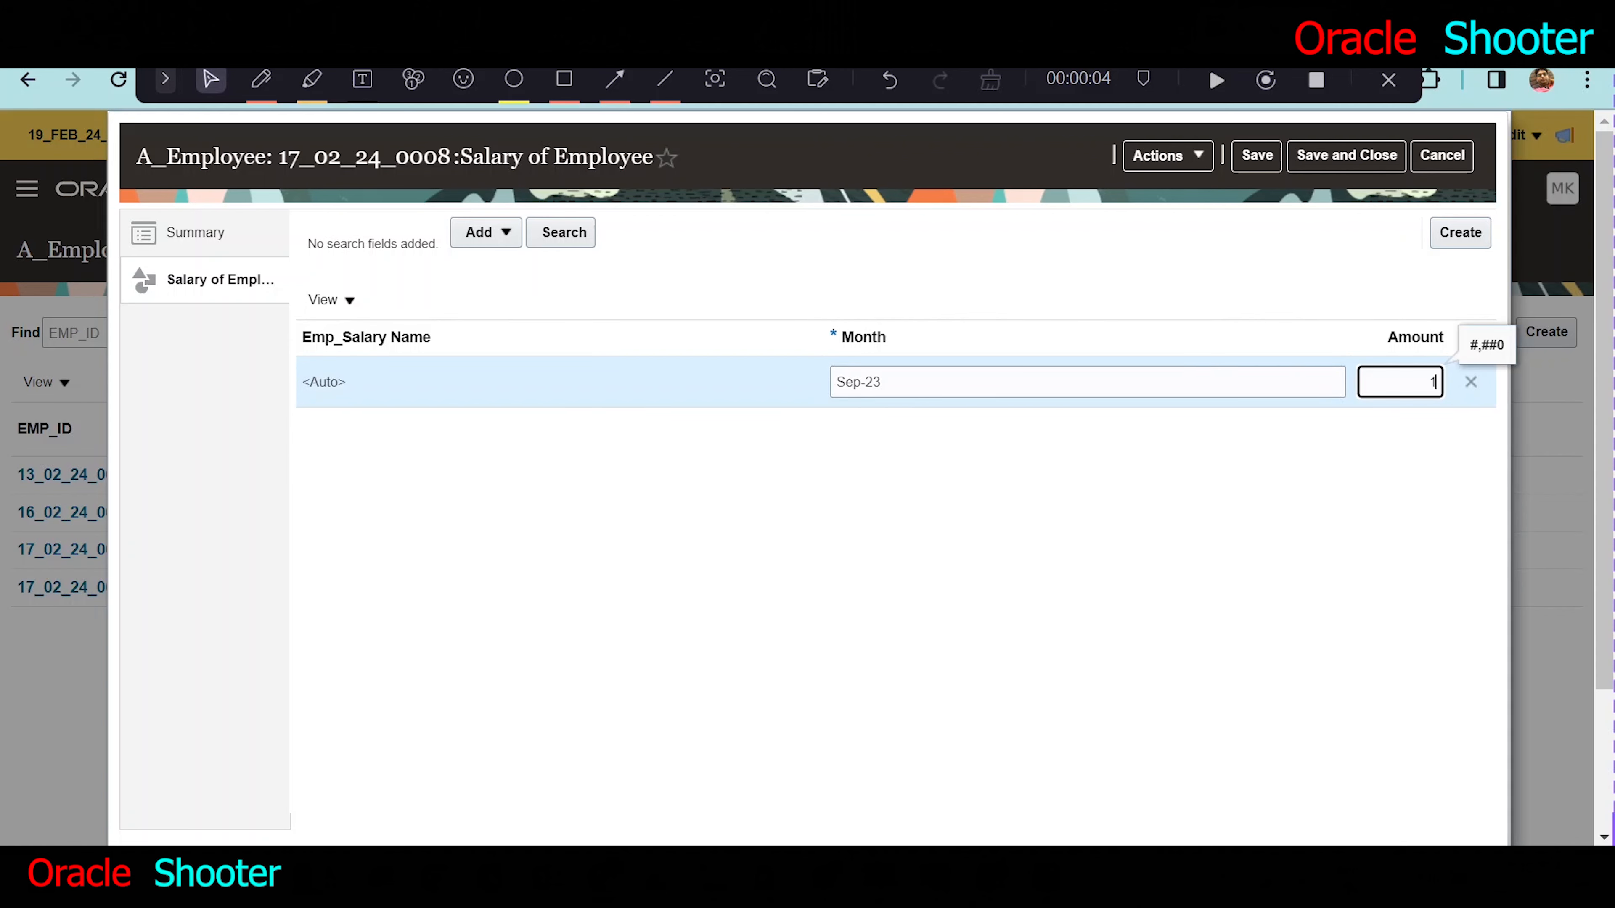
# Add another salary row with month Oct-23 and amount 10000.
pyautogui.click(1448, 248)
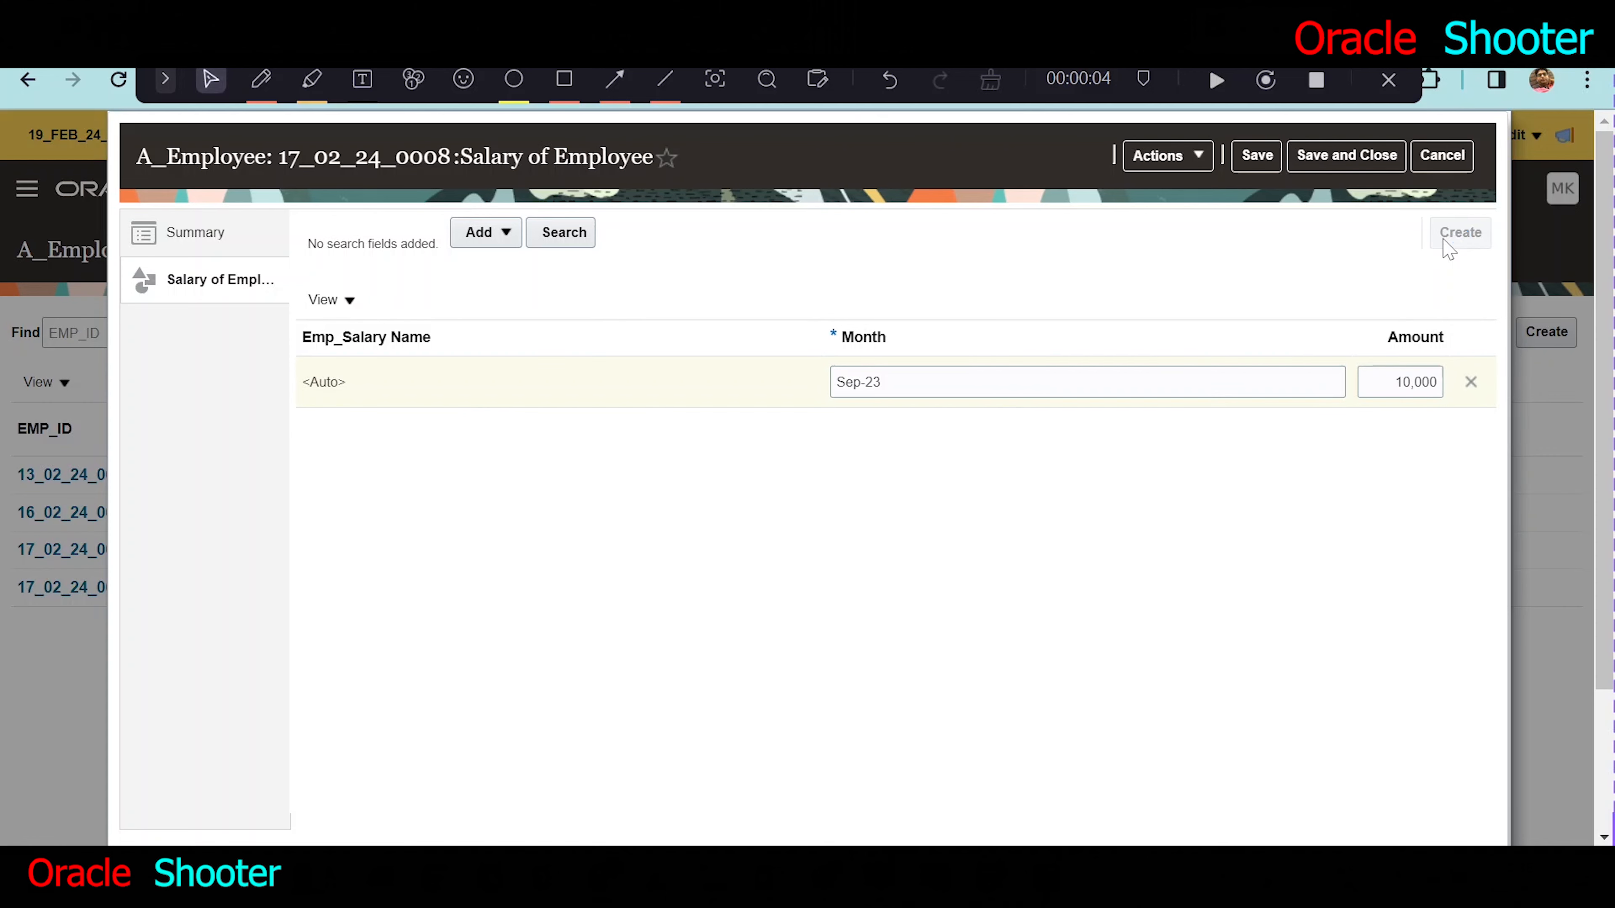
pyautogui.click(968, 374)
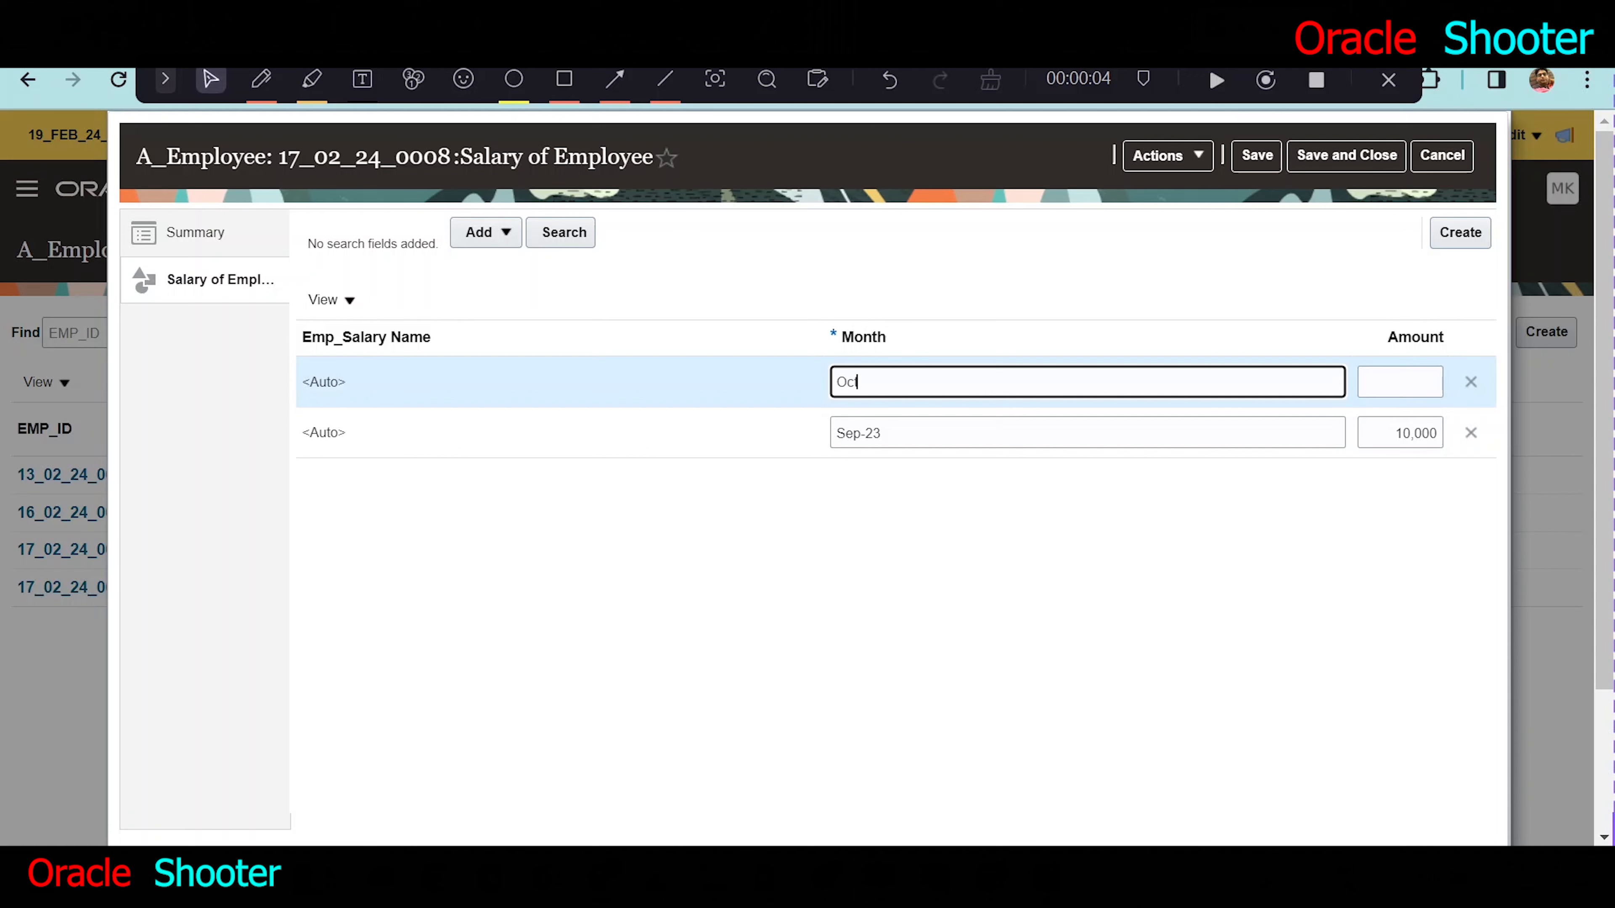
pyautogui.write('Oct-23')
pyautogui.press('Tab')
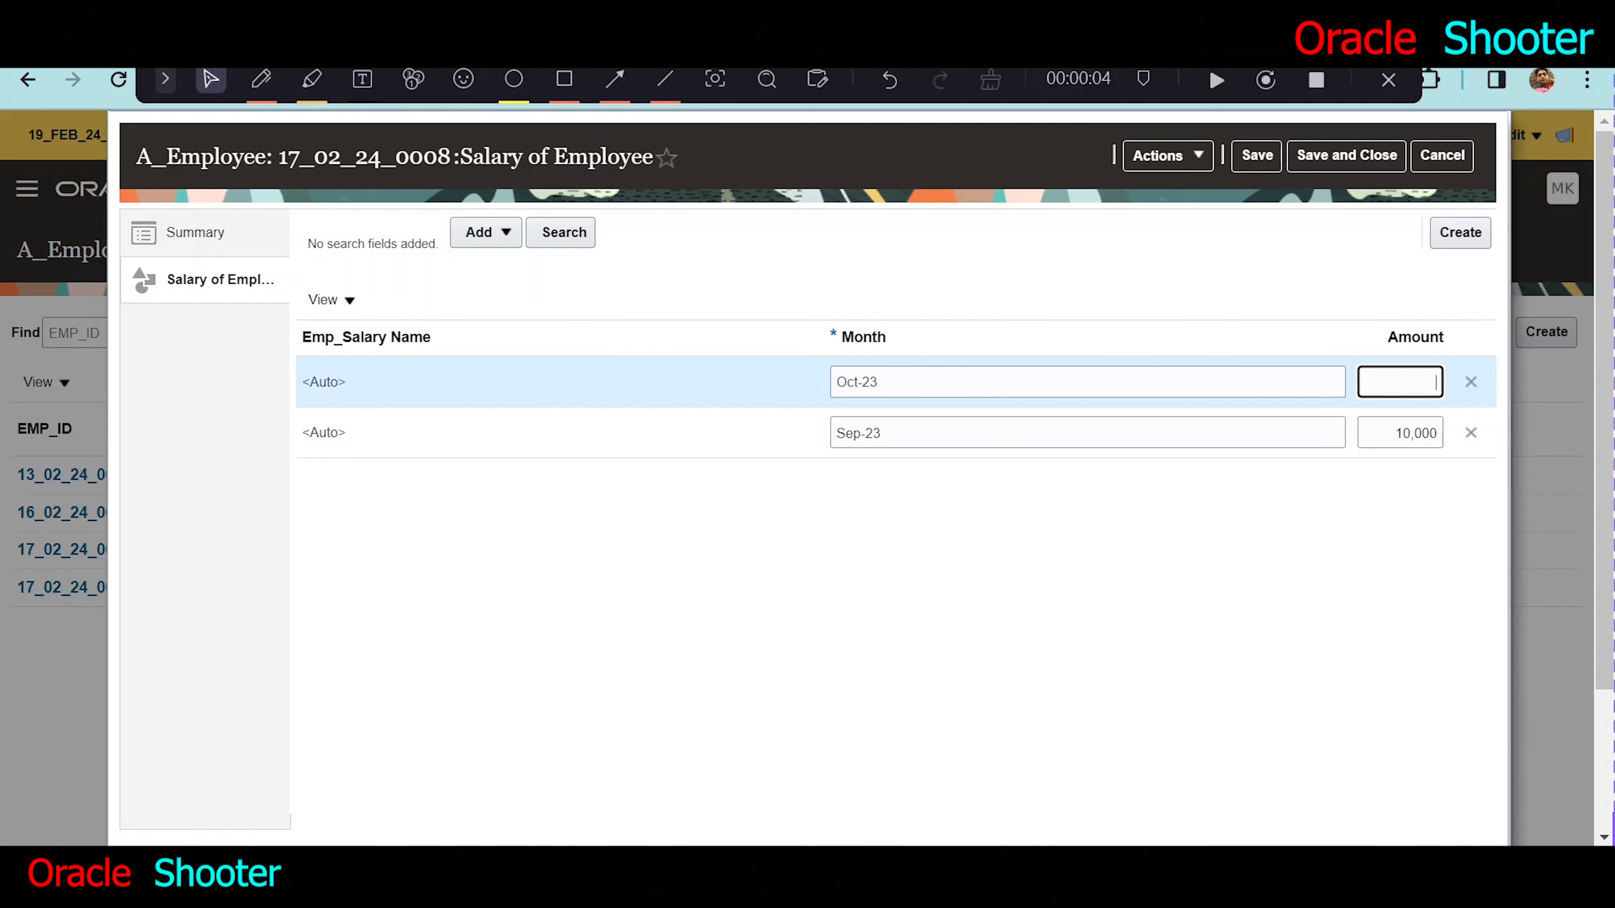
pyautogui.write('10000')
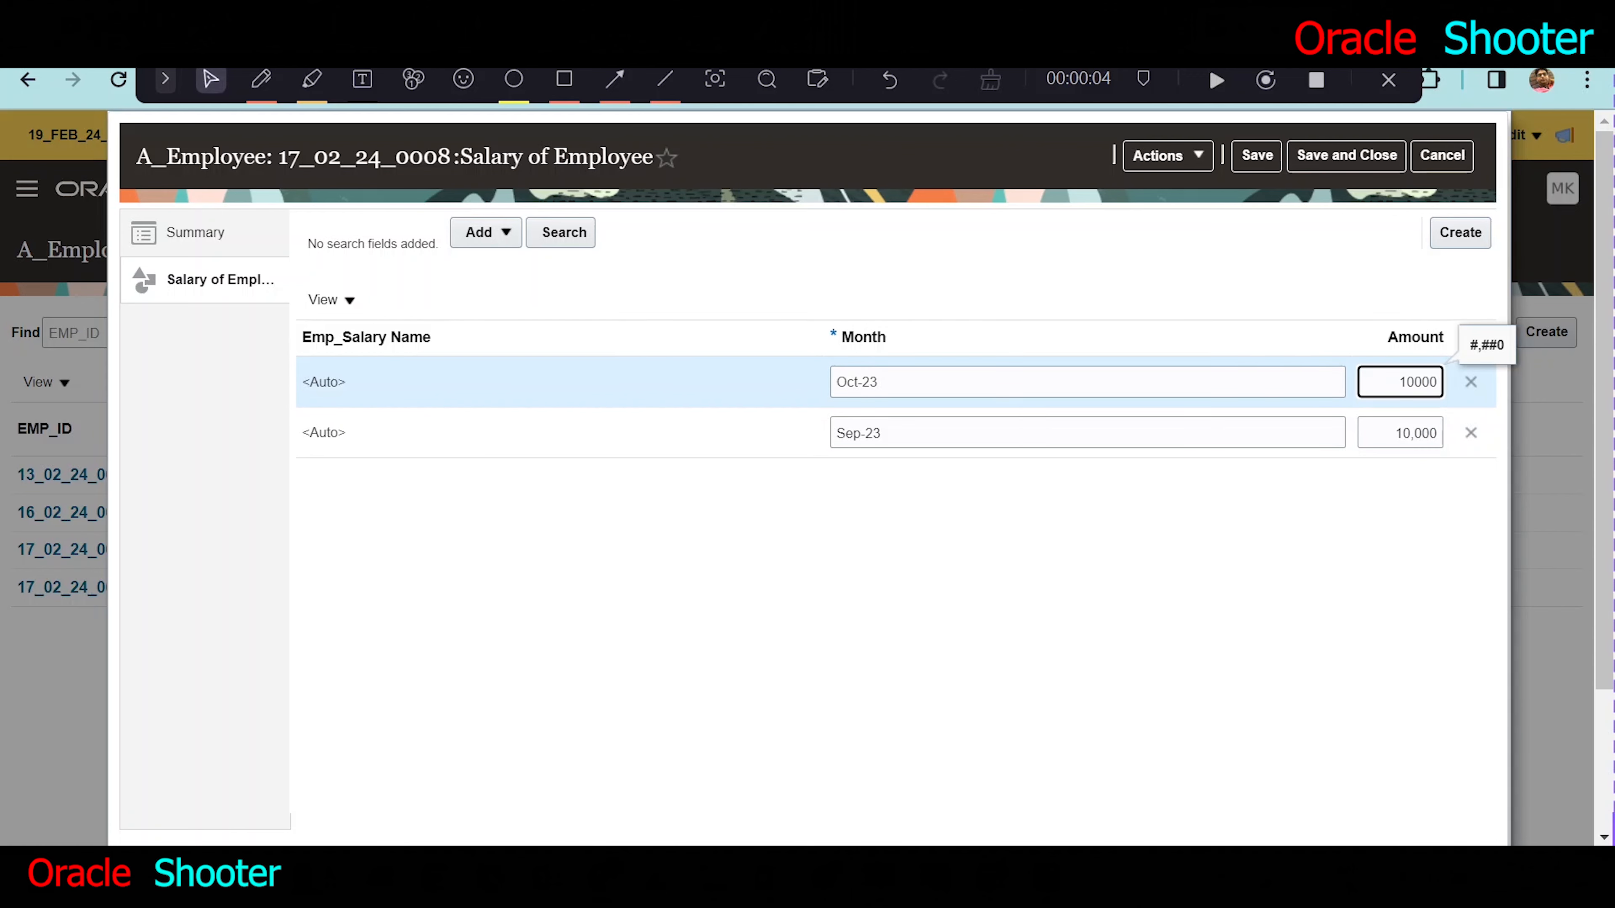
# Add a third salary row with month Nov-23 and amount 1000, and save and close the employee record.
pyautogui.click(1459, 236)
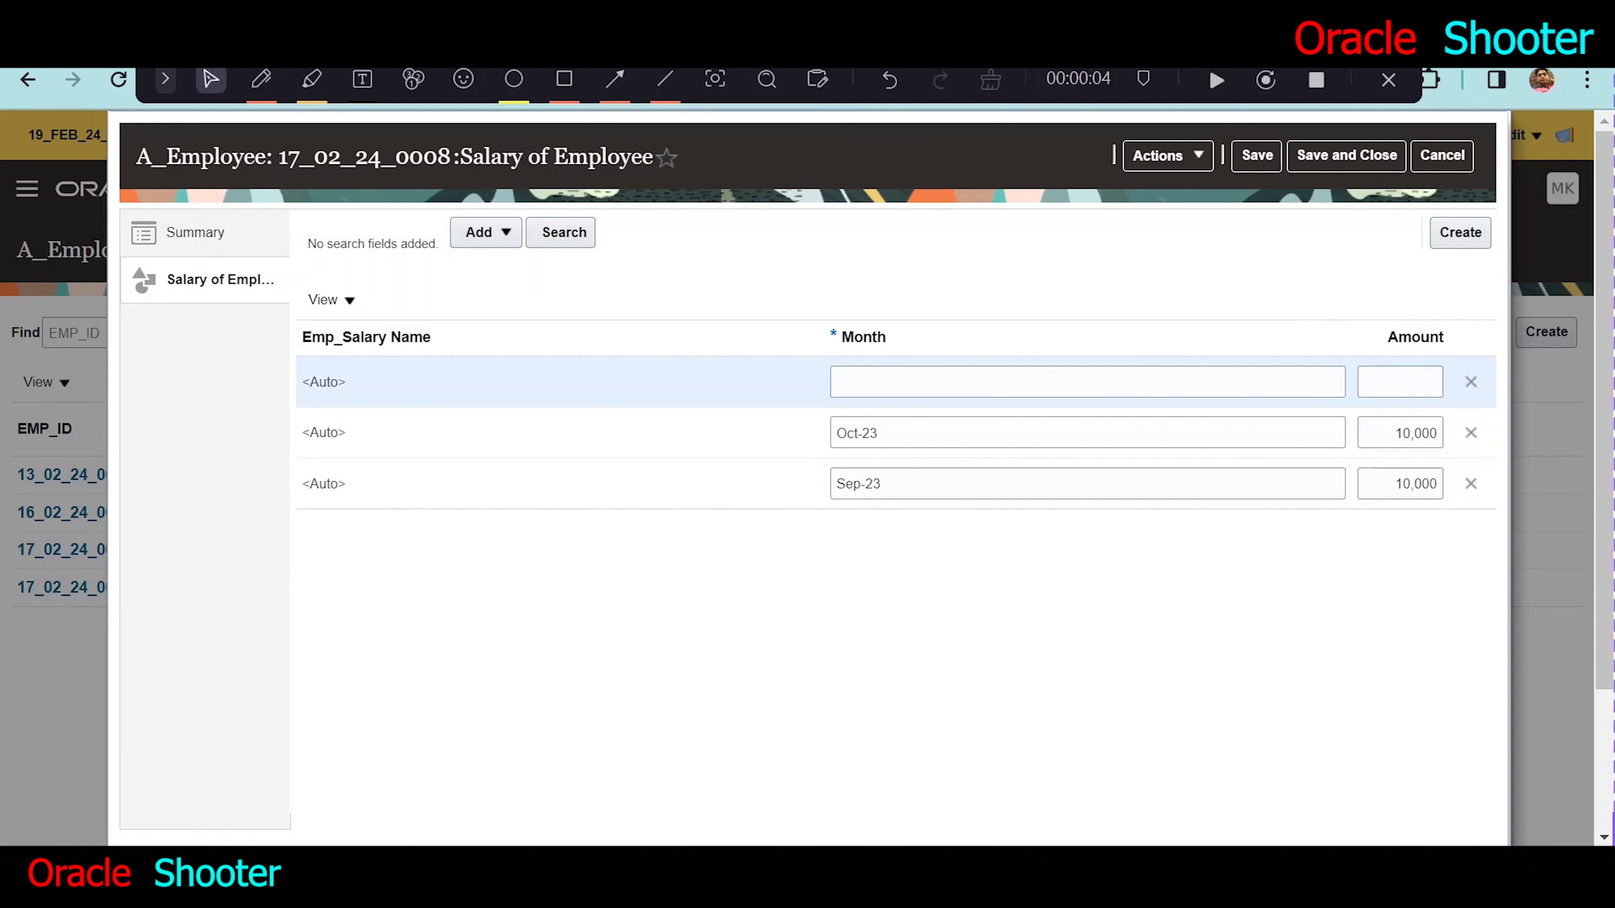
pyautogui.click(972, 382)
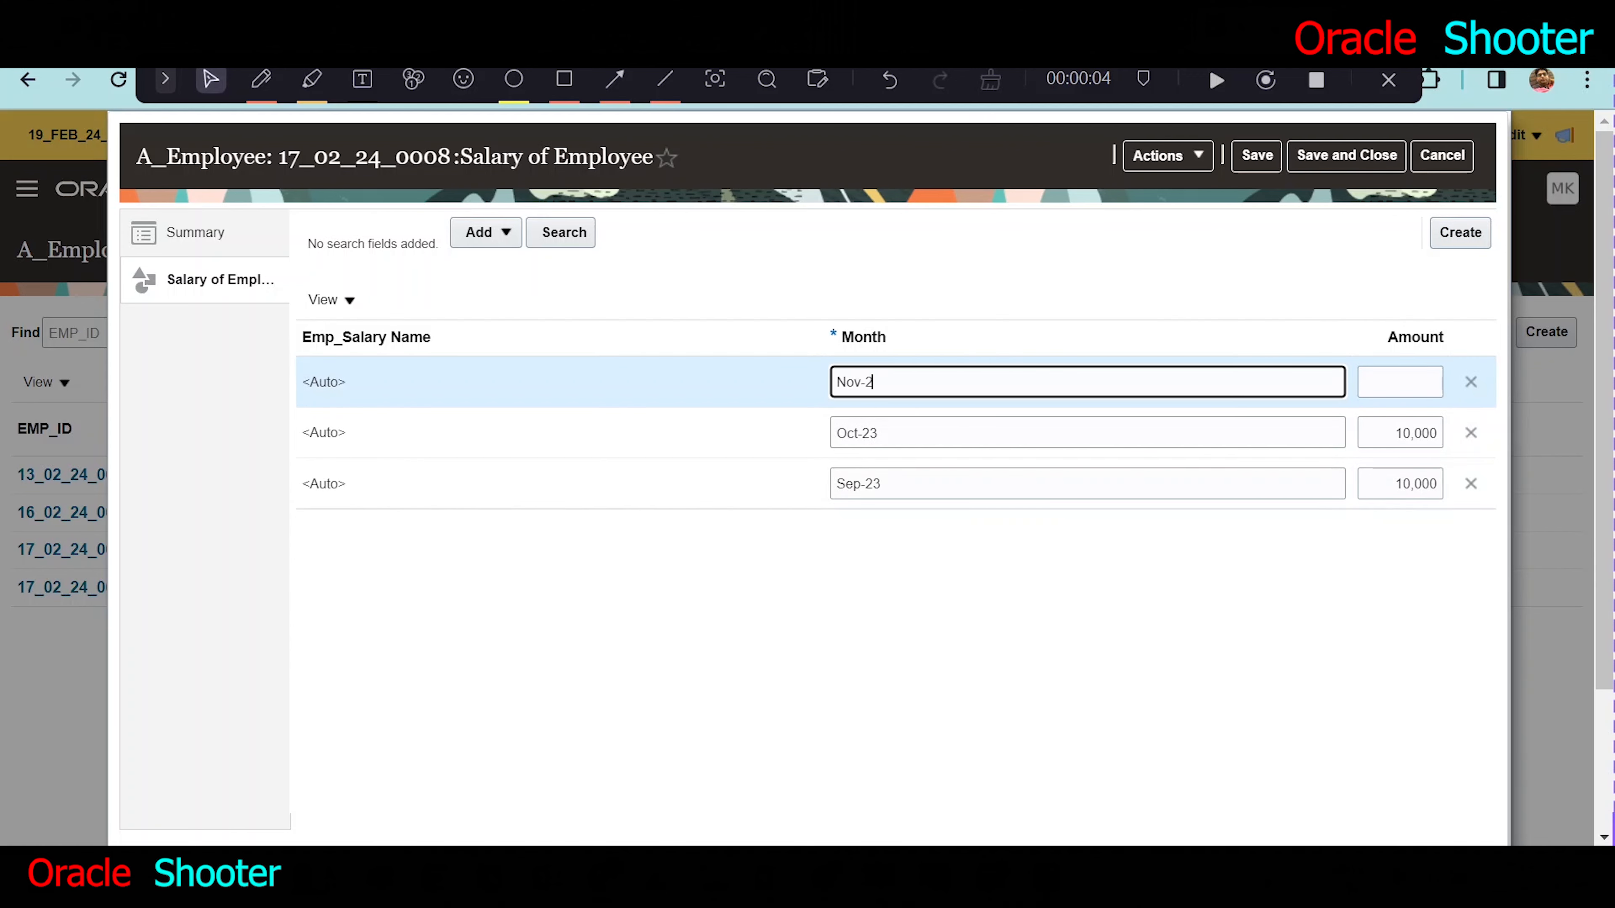
pyautogui.press('Tab')
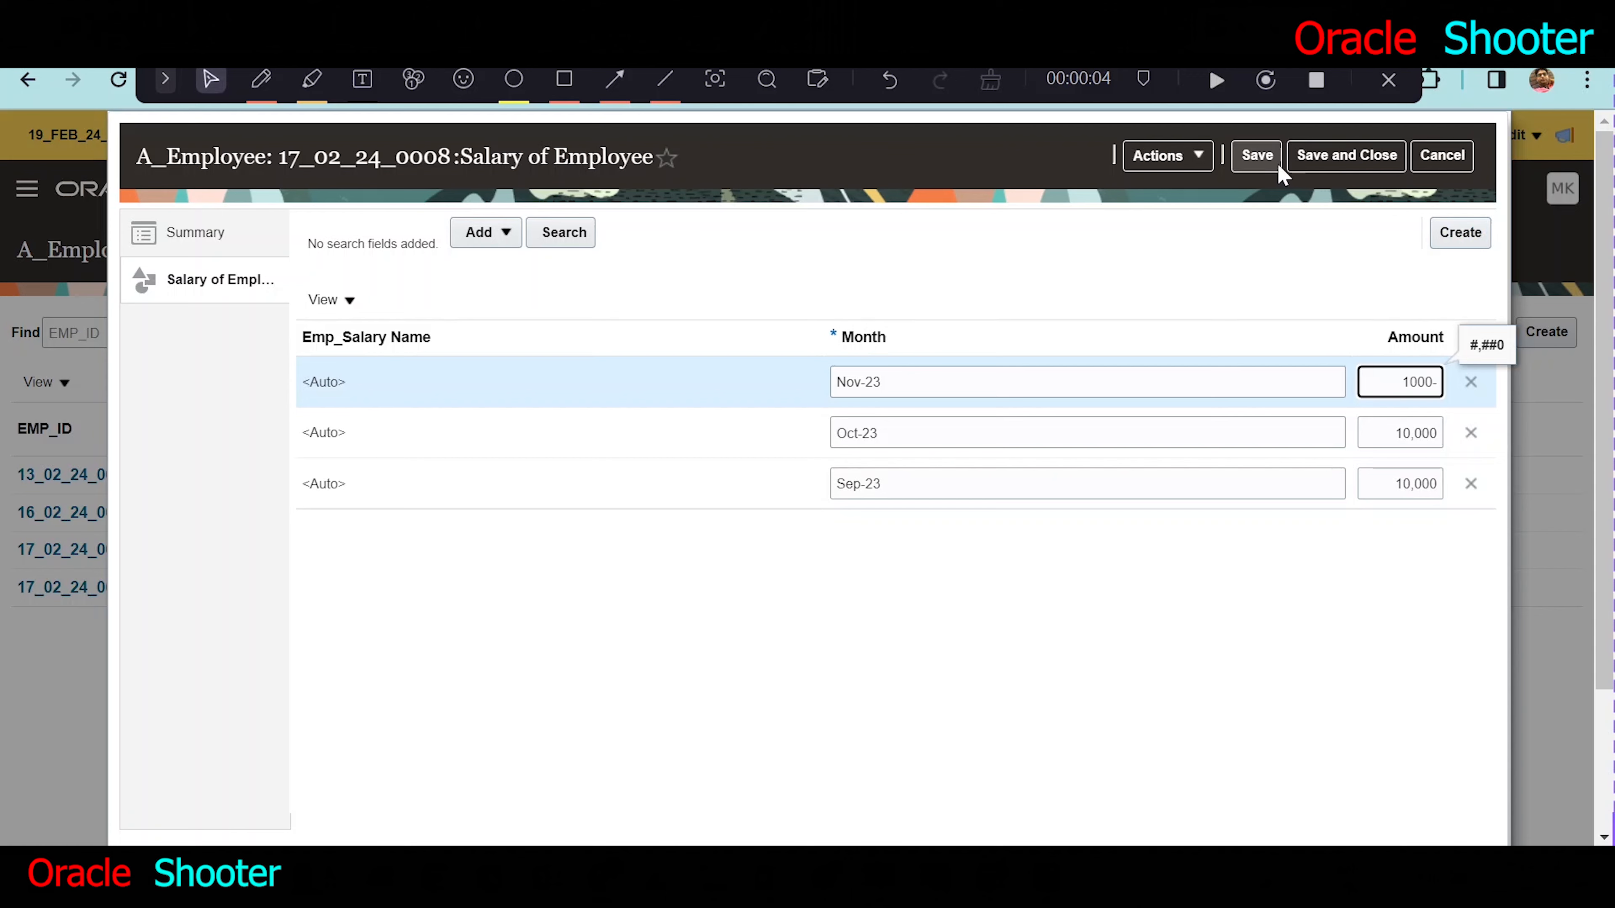
pyautogui.click(1335, 170)
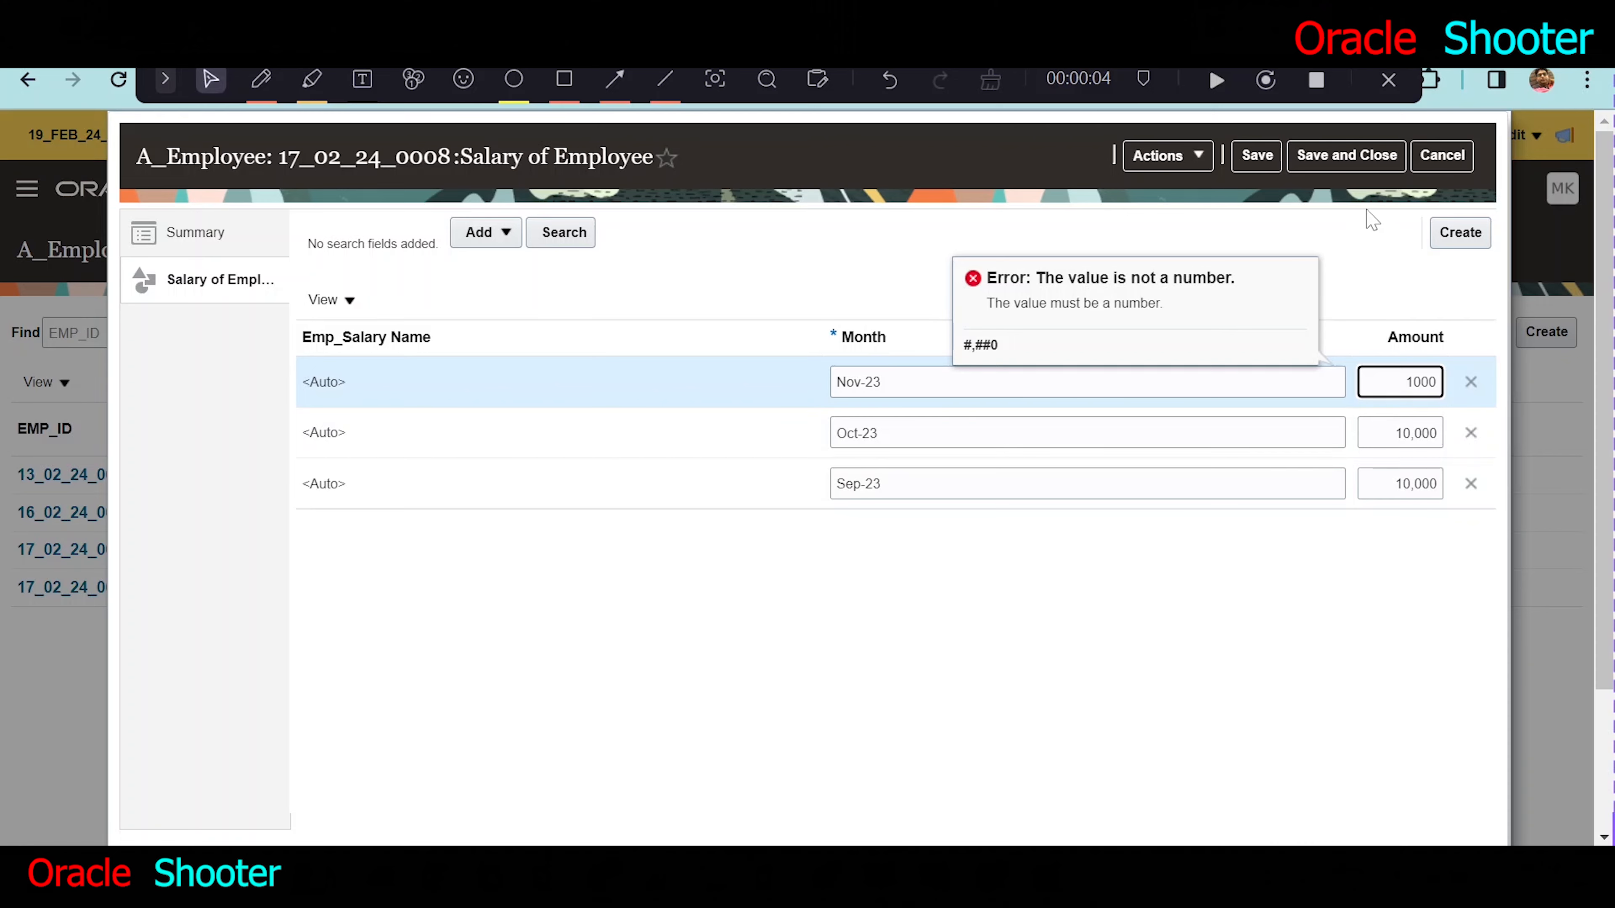
pyautogui.click(1343, 157)
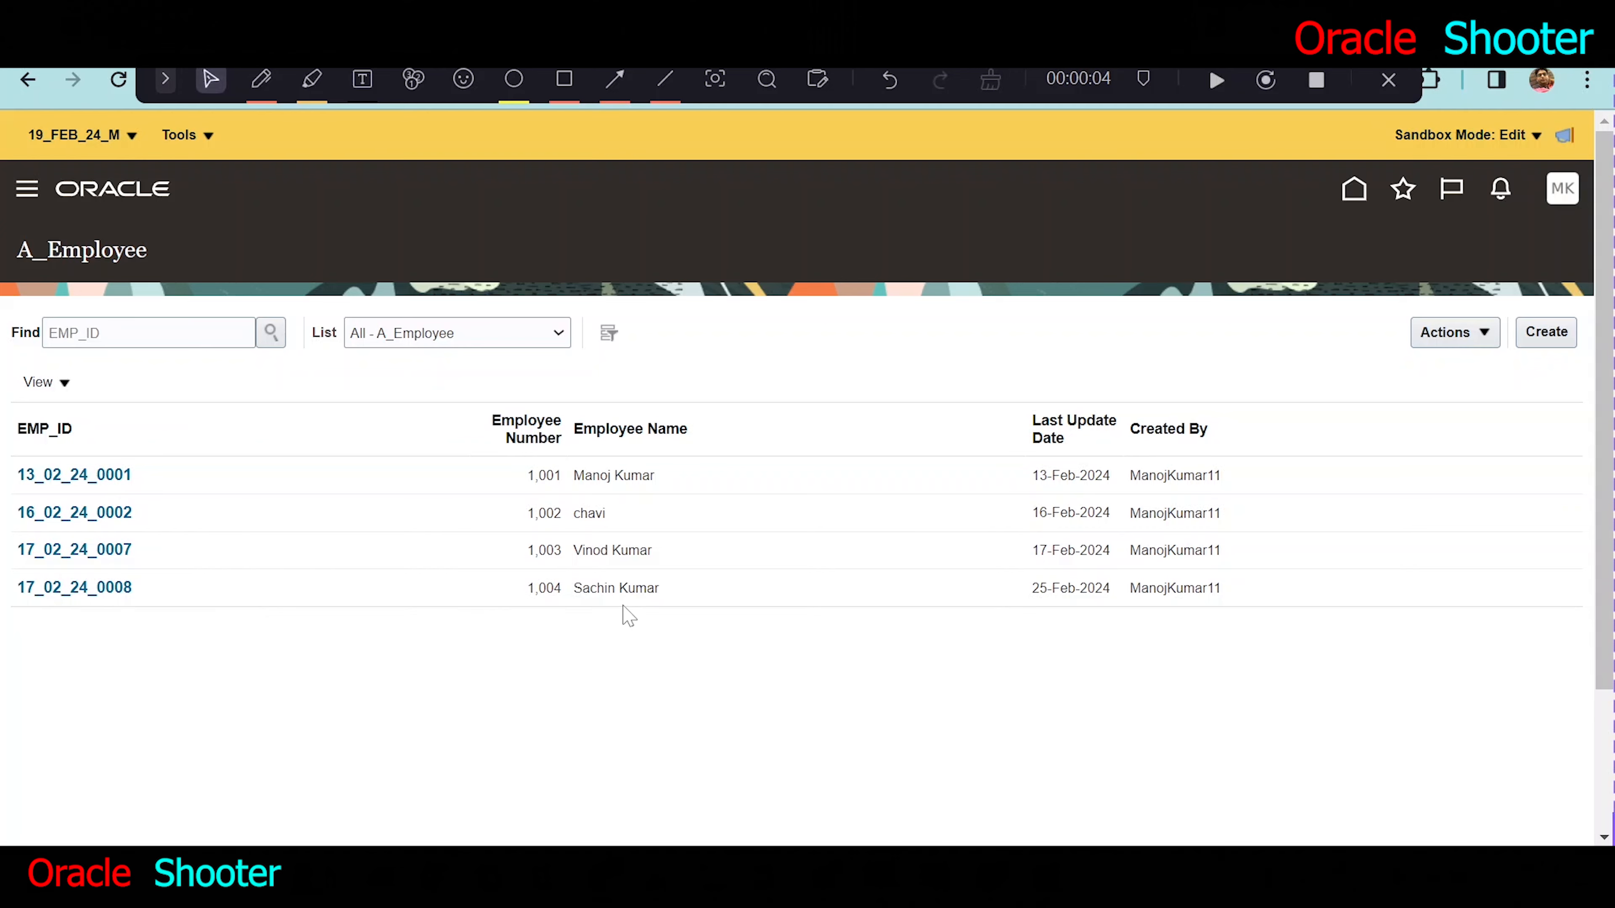
# Reopen the fourth employee record's Salary of Employee subtab and check the saved Oct-23 and Nov-23 rows.
pyautogui.click(112, 587)
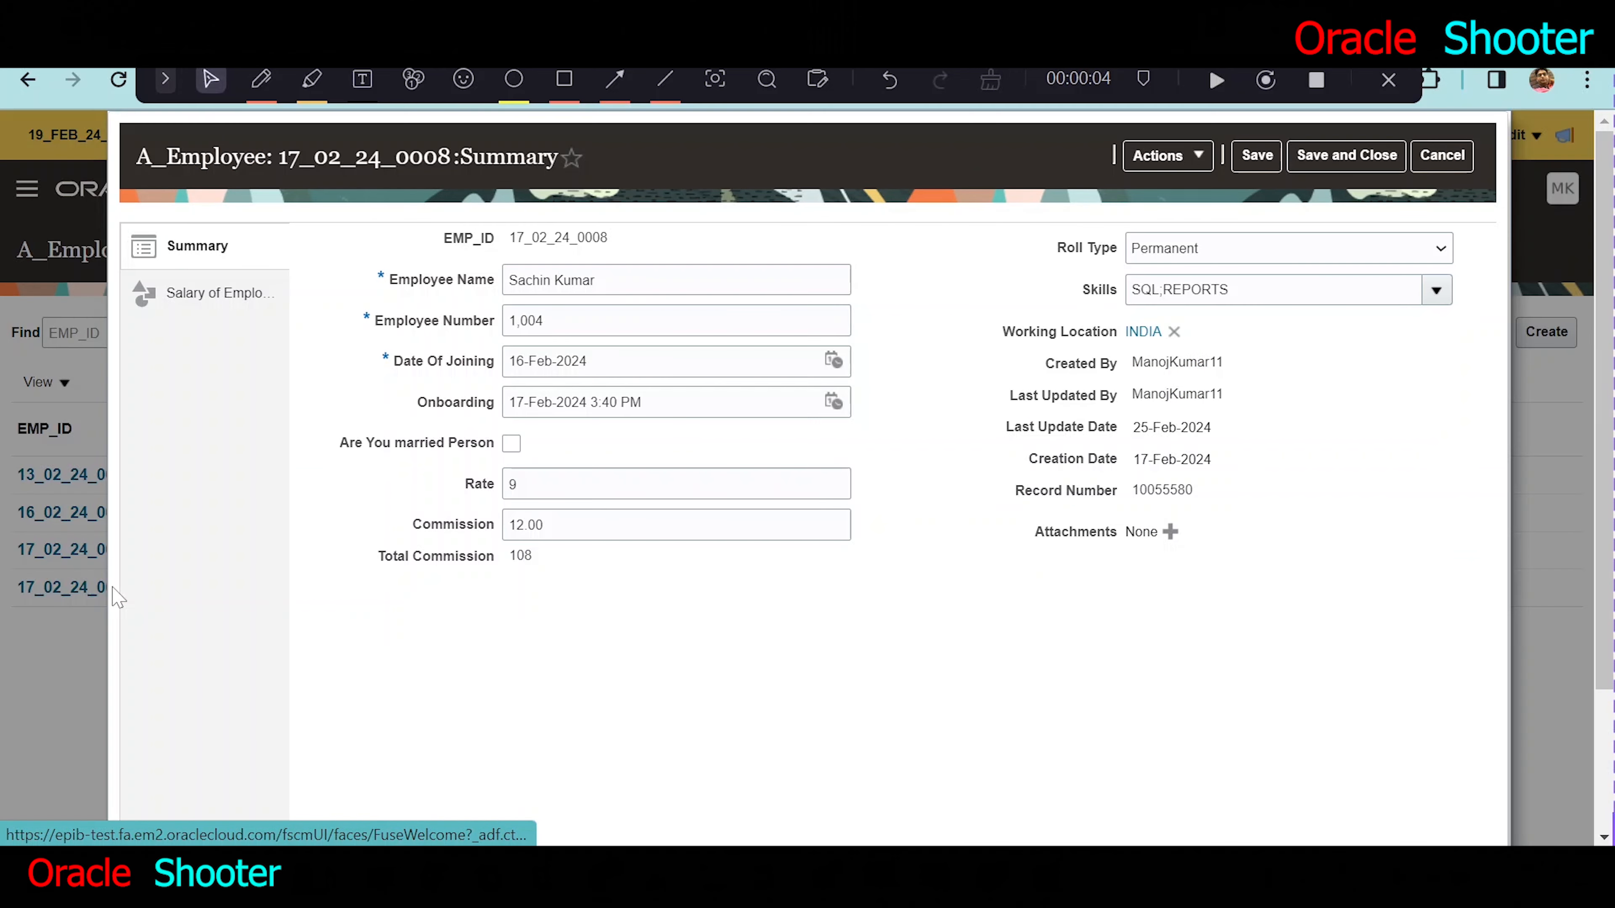
pyautogui.click(213, 283)
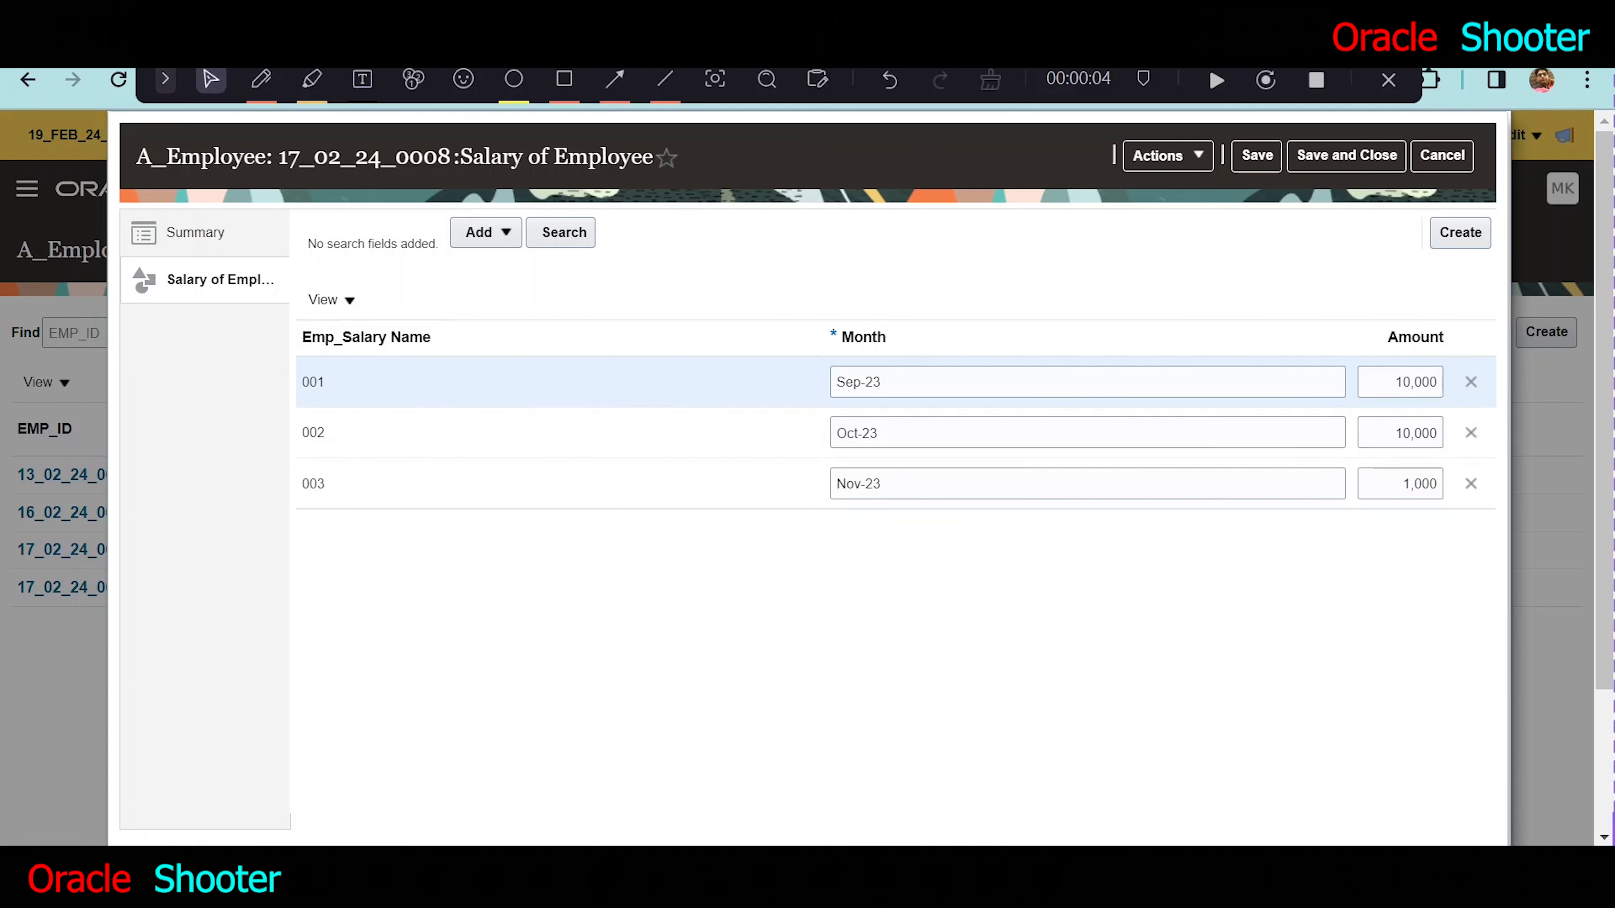
pyautogui.click(919, 433)
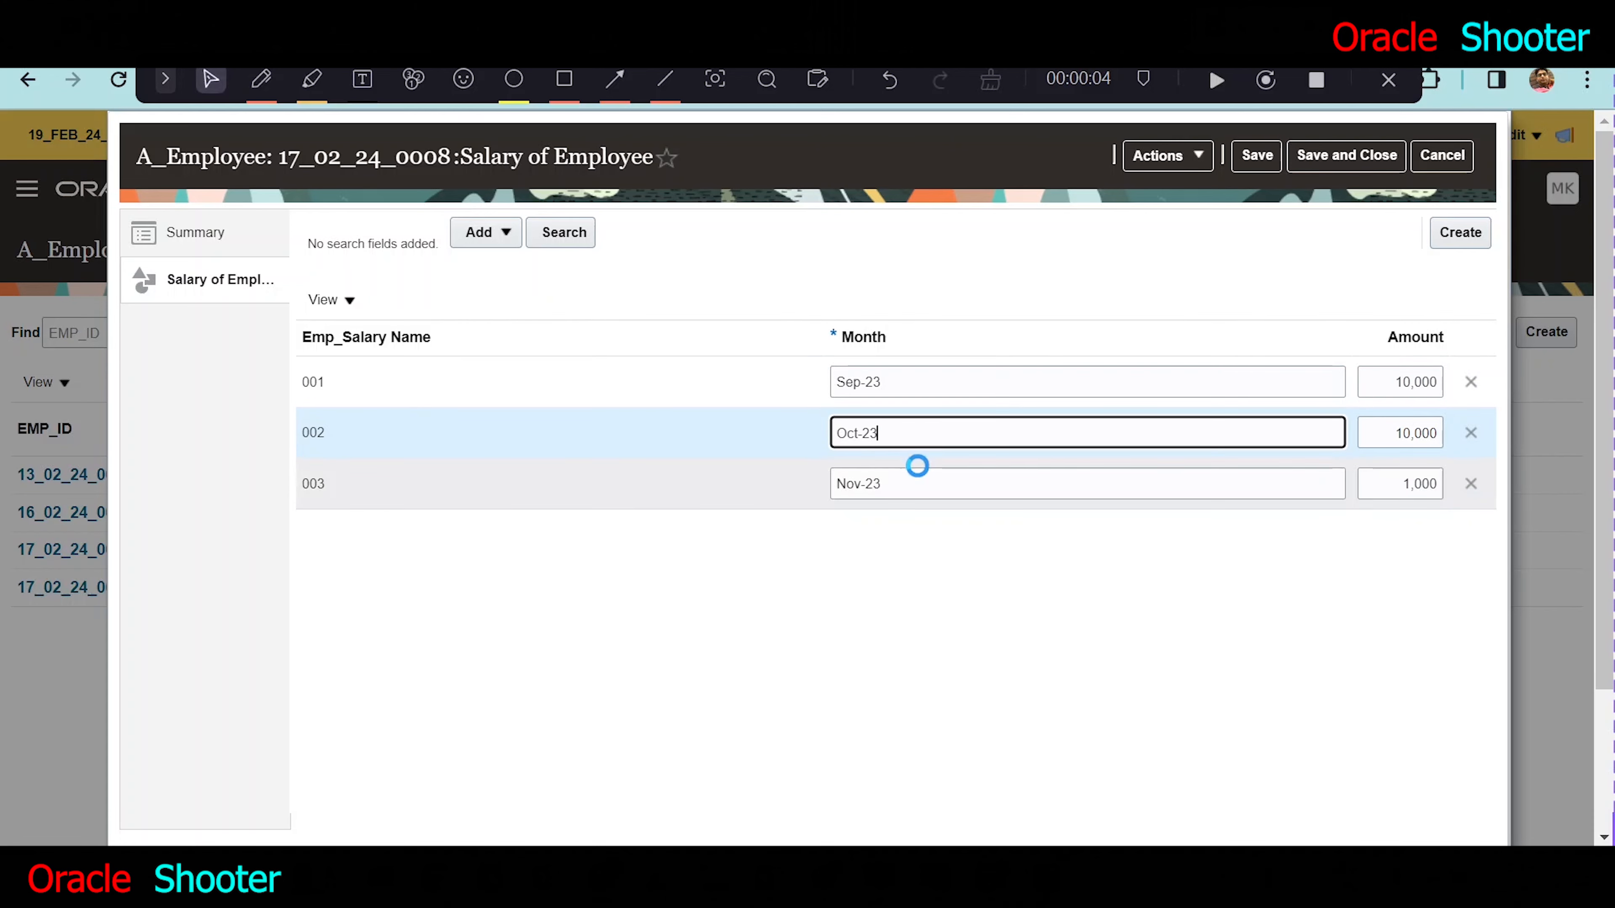
pyautogui.click(871, 484)
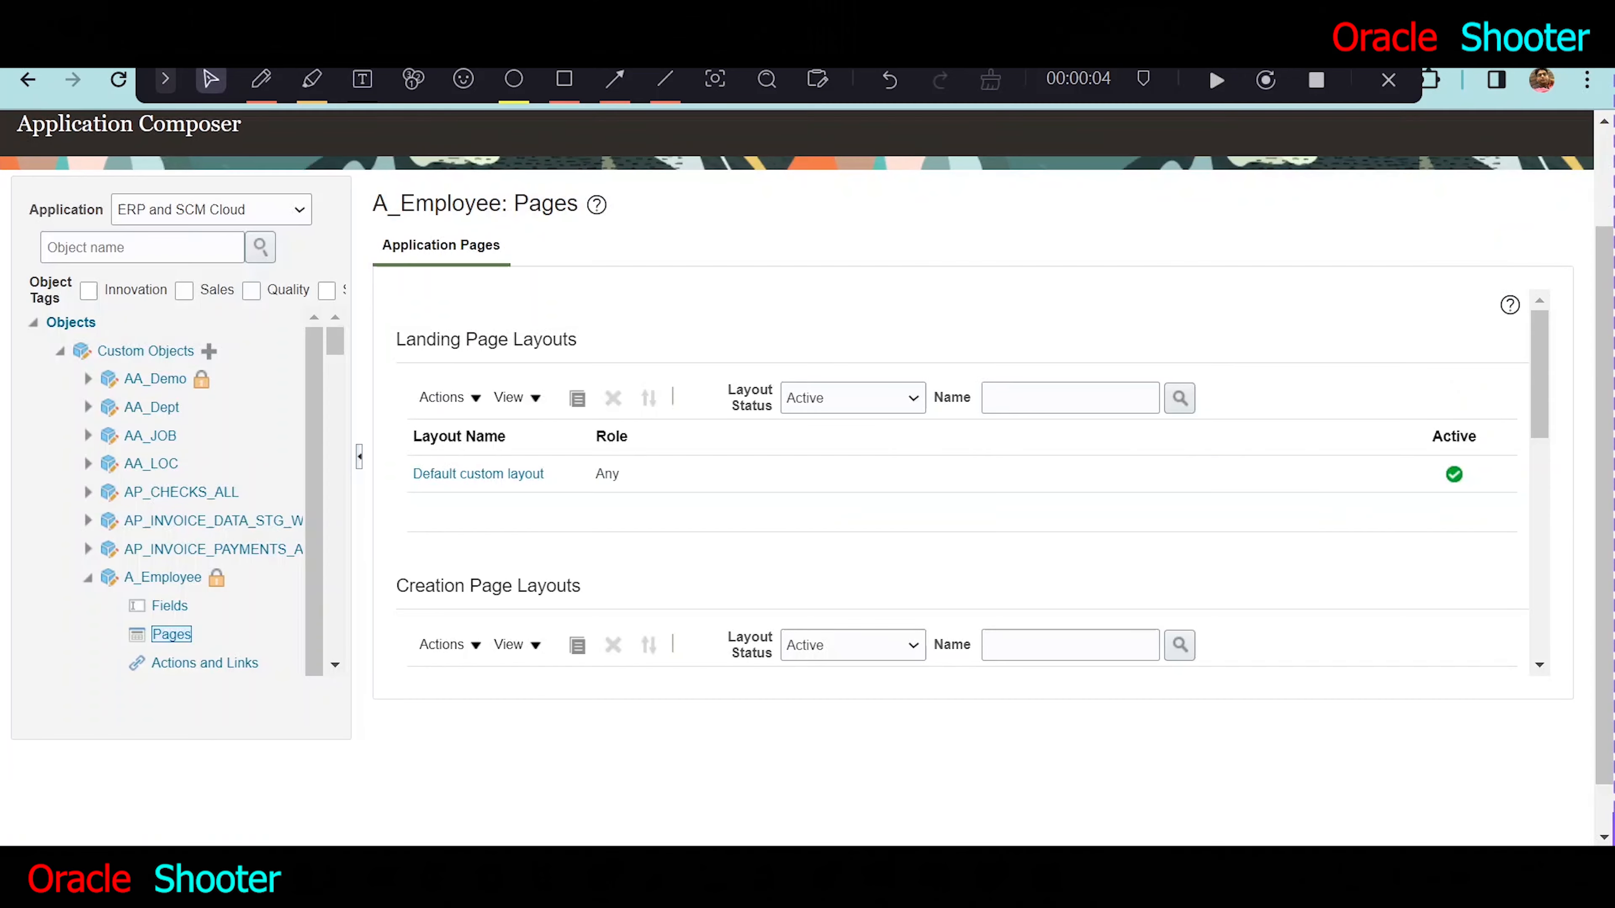
# Switch to Application Composer and examine the first role's Read and Delete access options in Emp_Salary's security policies.
pyautogui.click(335, 665)
pyautogui.scroll(-3, 336, 665)
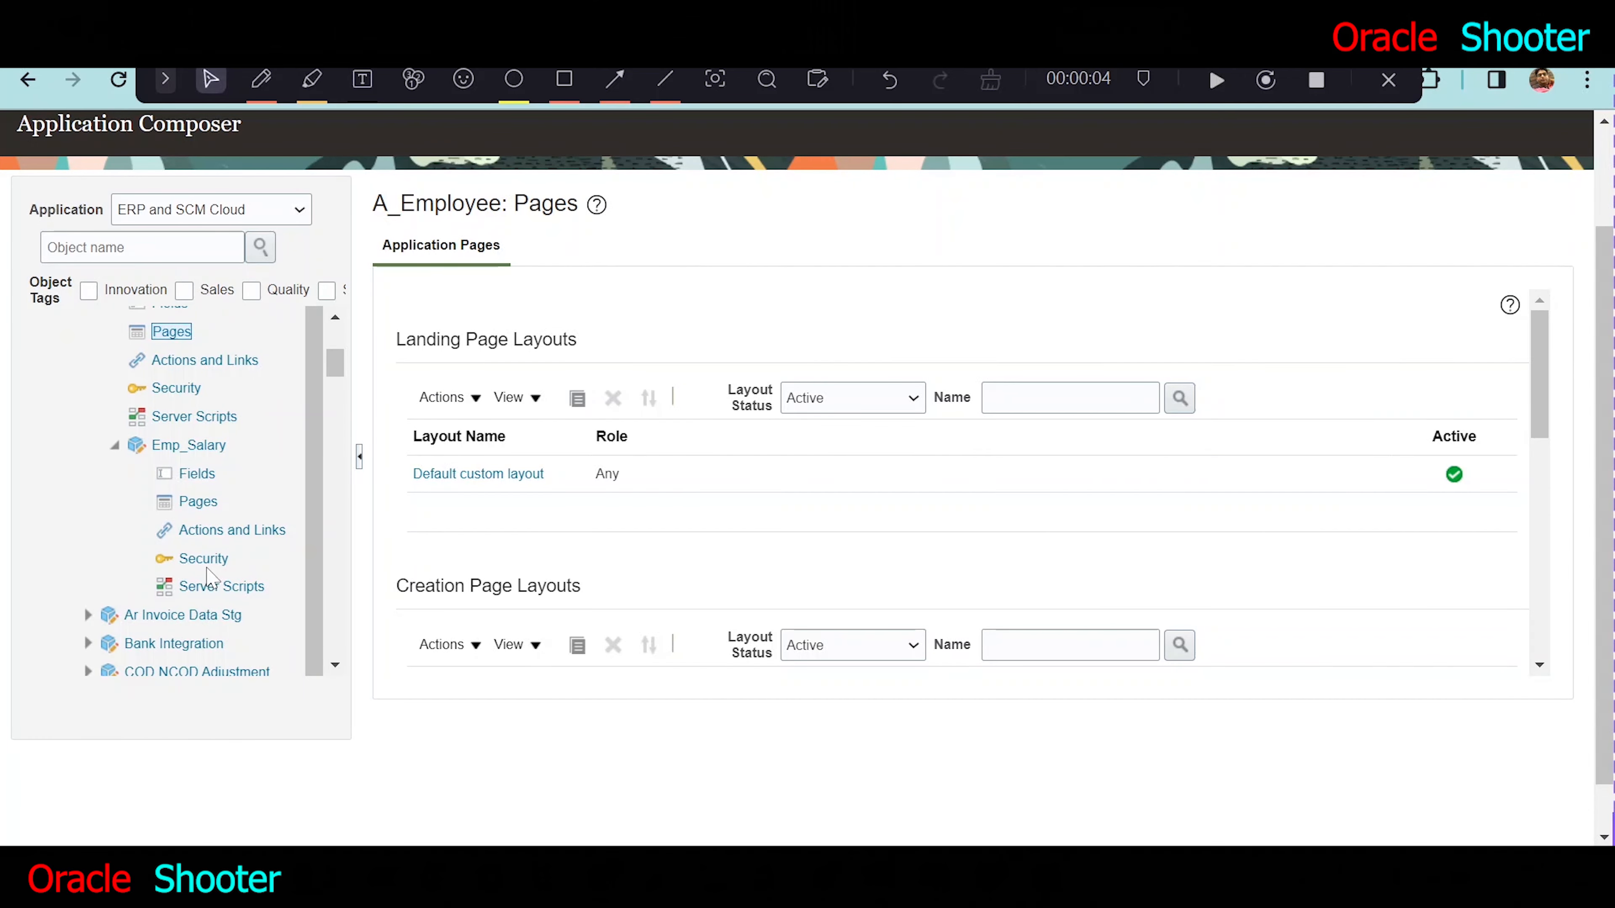
pyautogui.click(204, 560)
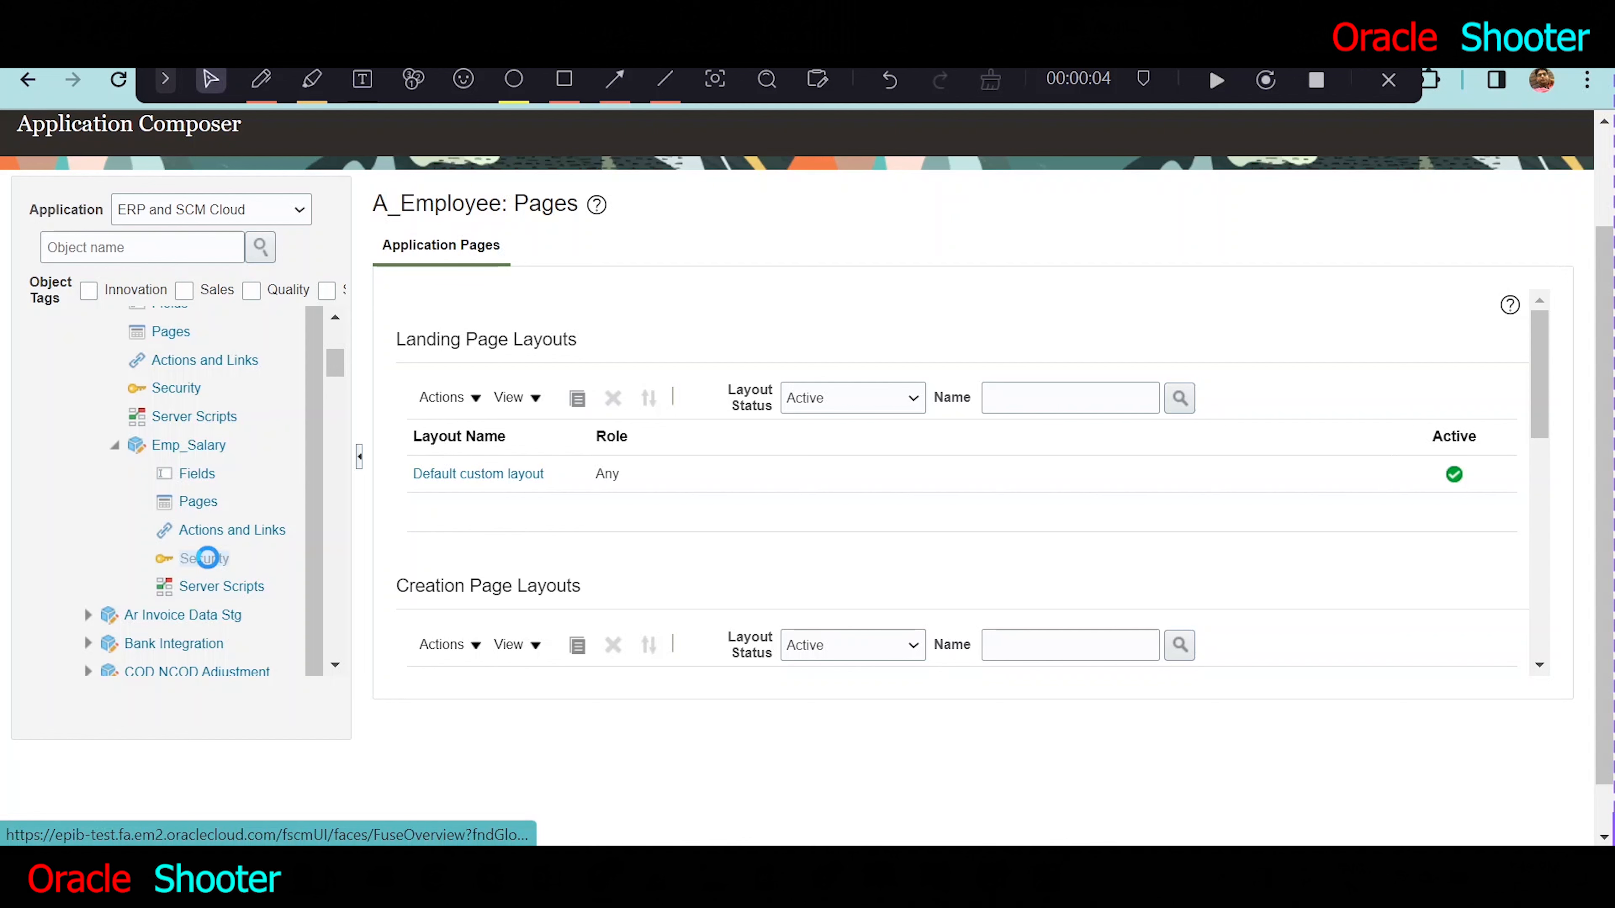
pyautogui.click(206, 501)
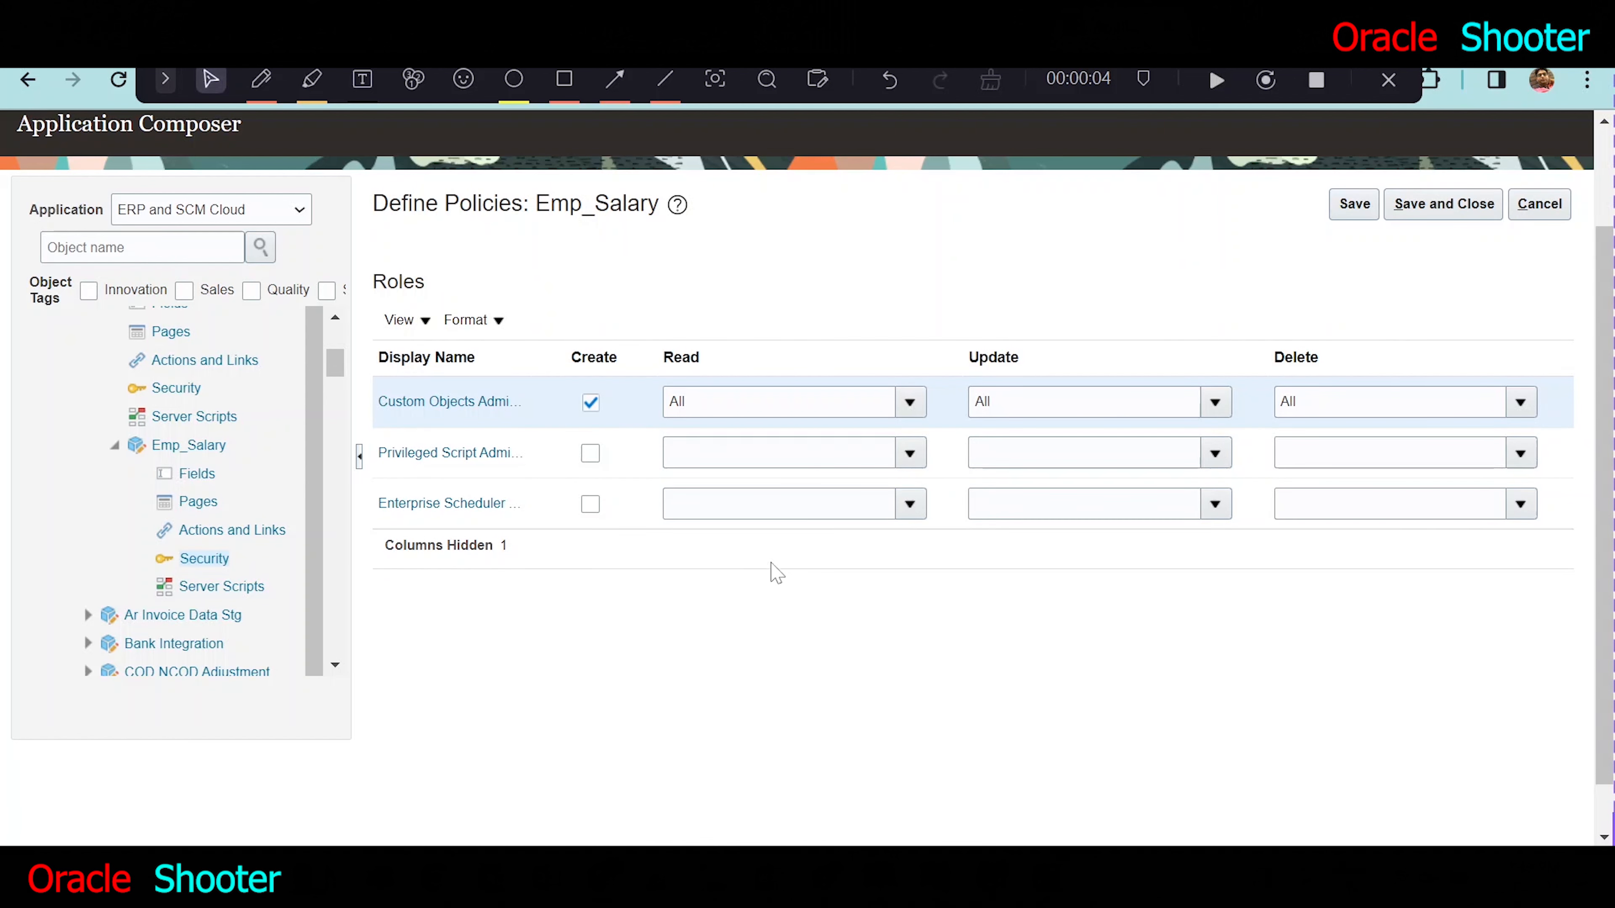
pyautogui.click(919, 402)
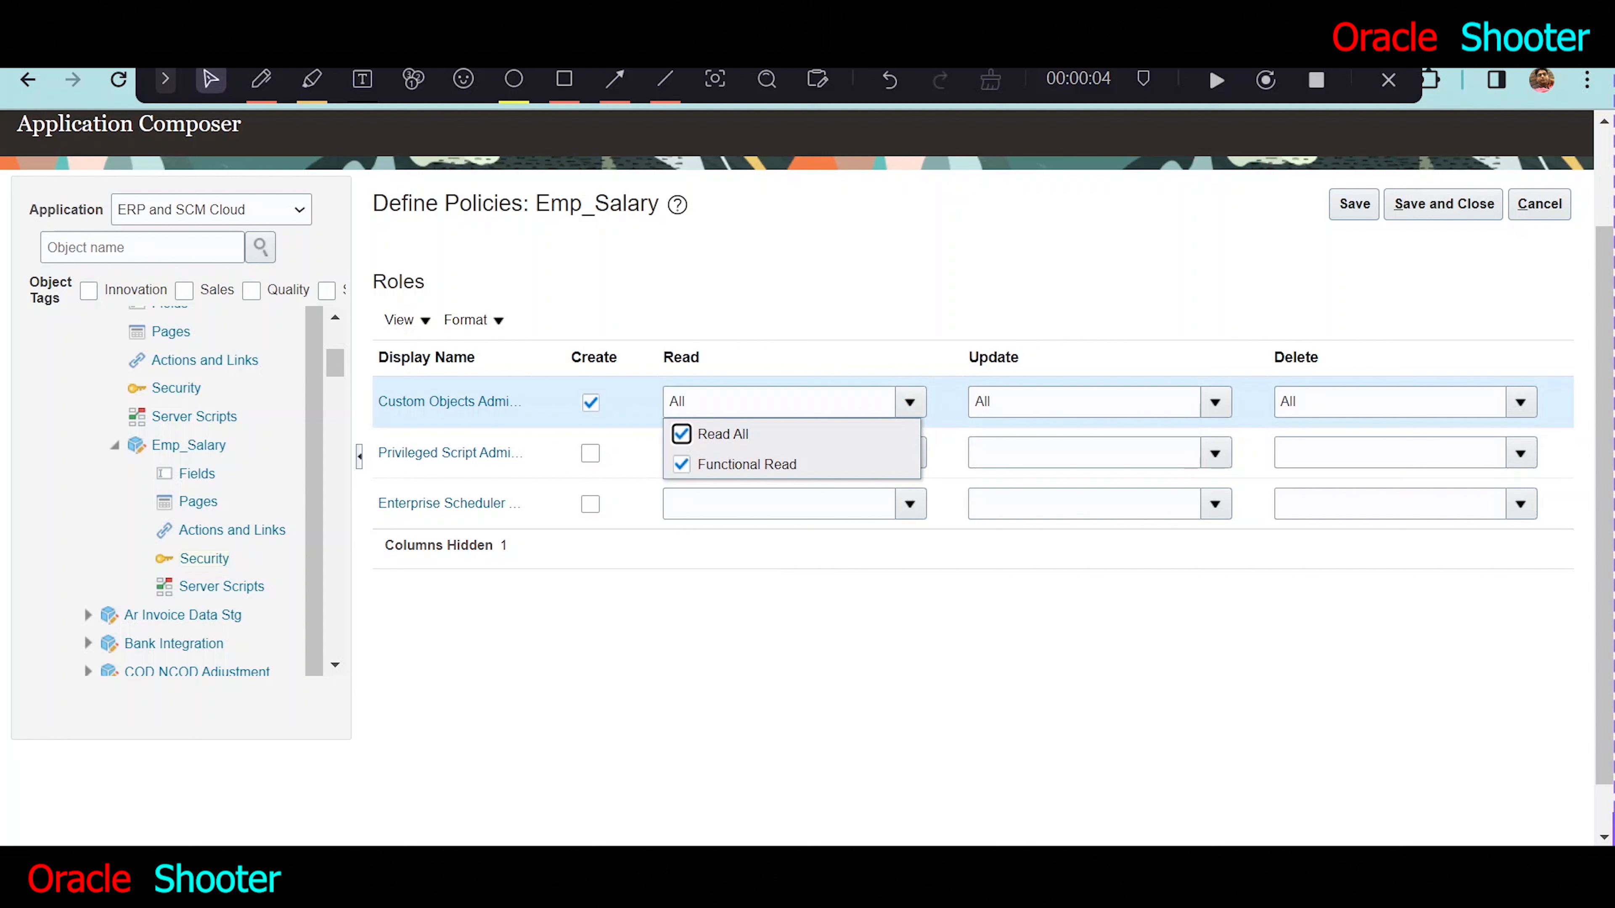
pyautogui.click(1520, 402)
pyautogui.click(1185, 306)
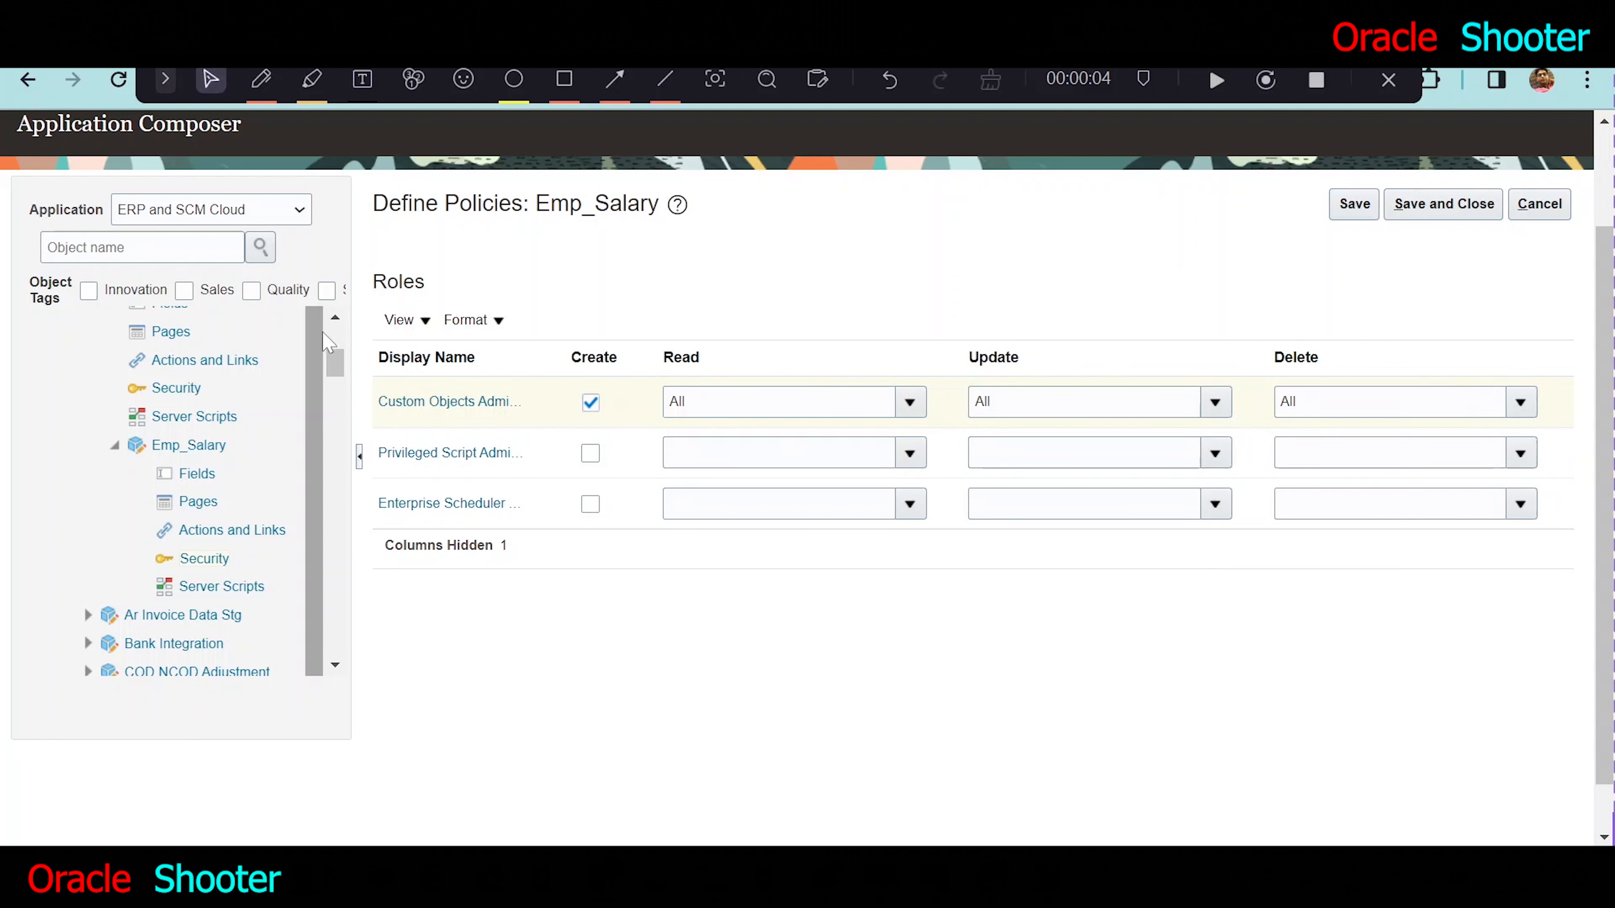
pyautogui.click(336, 317)
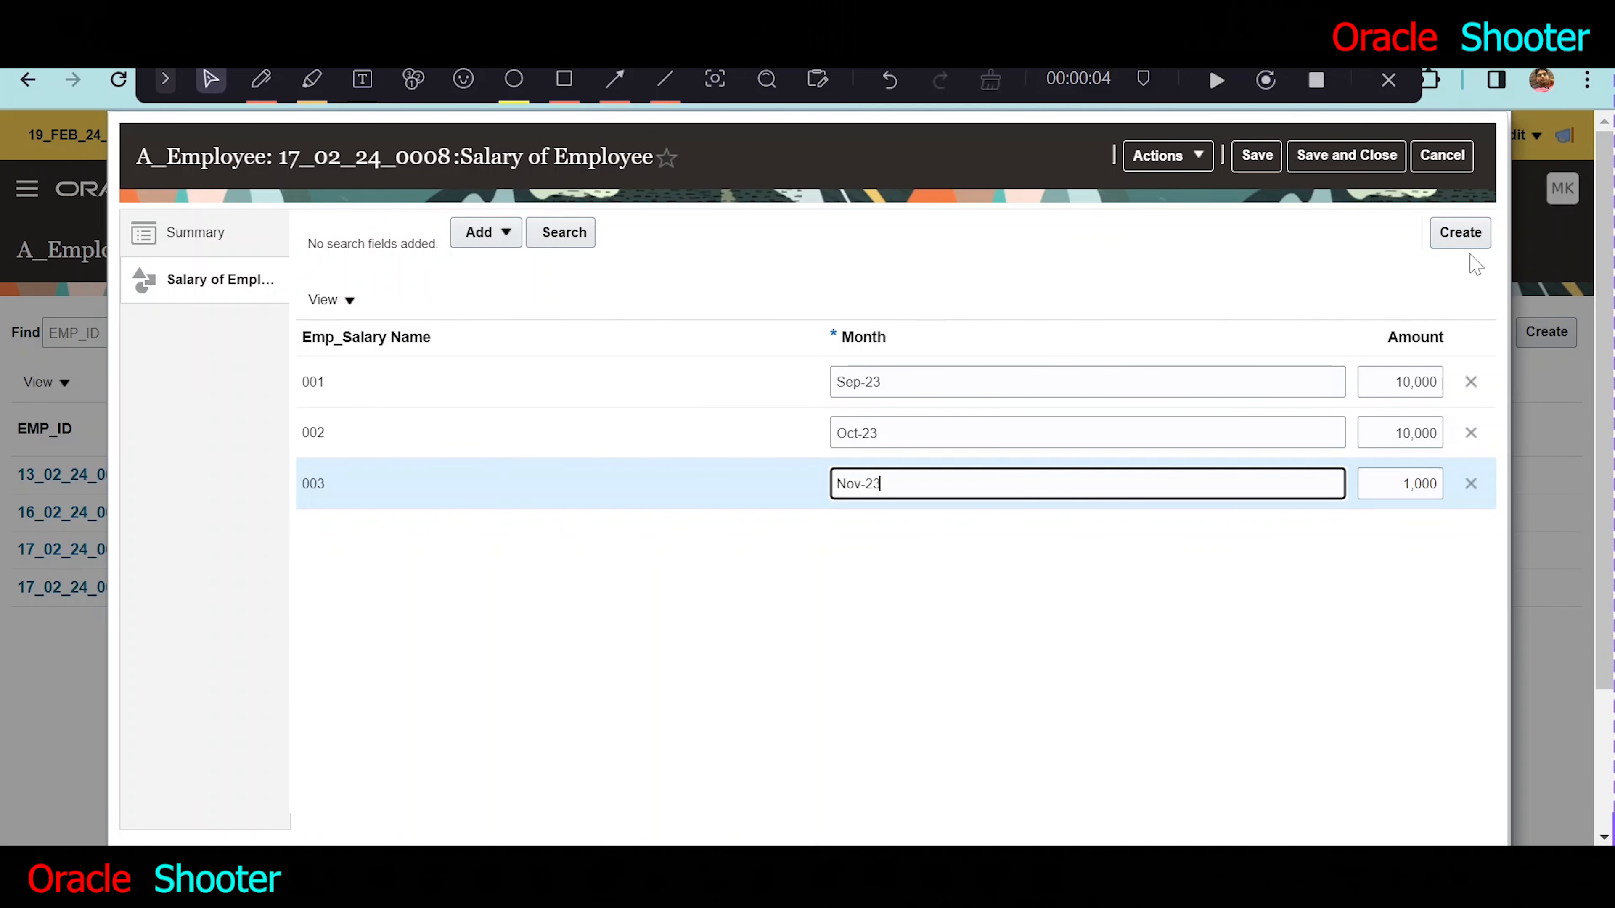
# Back on the A_Employee page, close and reopen the fourth record, check its Emp_Salary Name values under Salary of Employee, and cancel.
pyautogui.click(1442, 157)
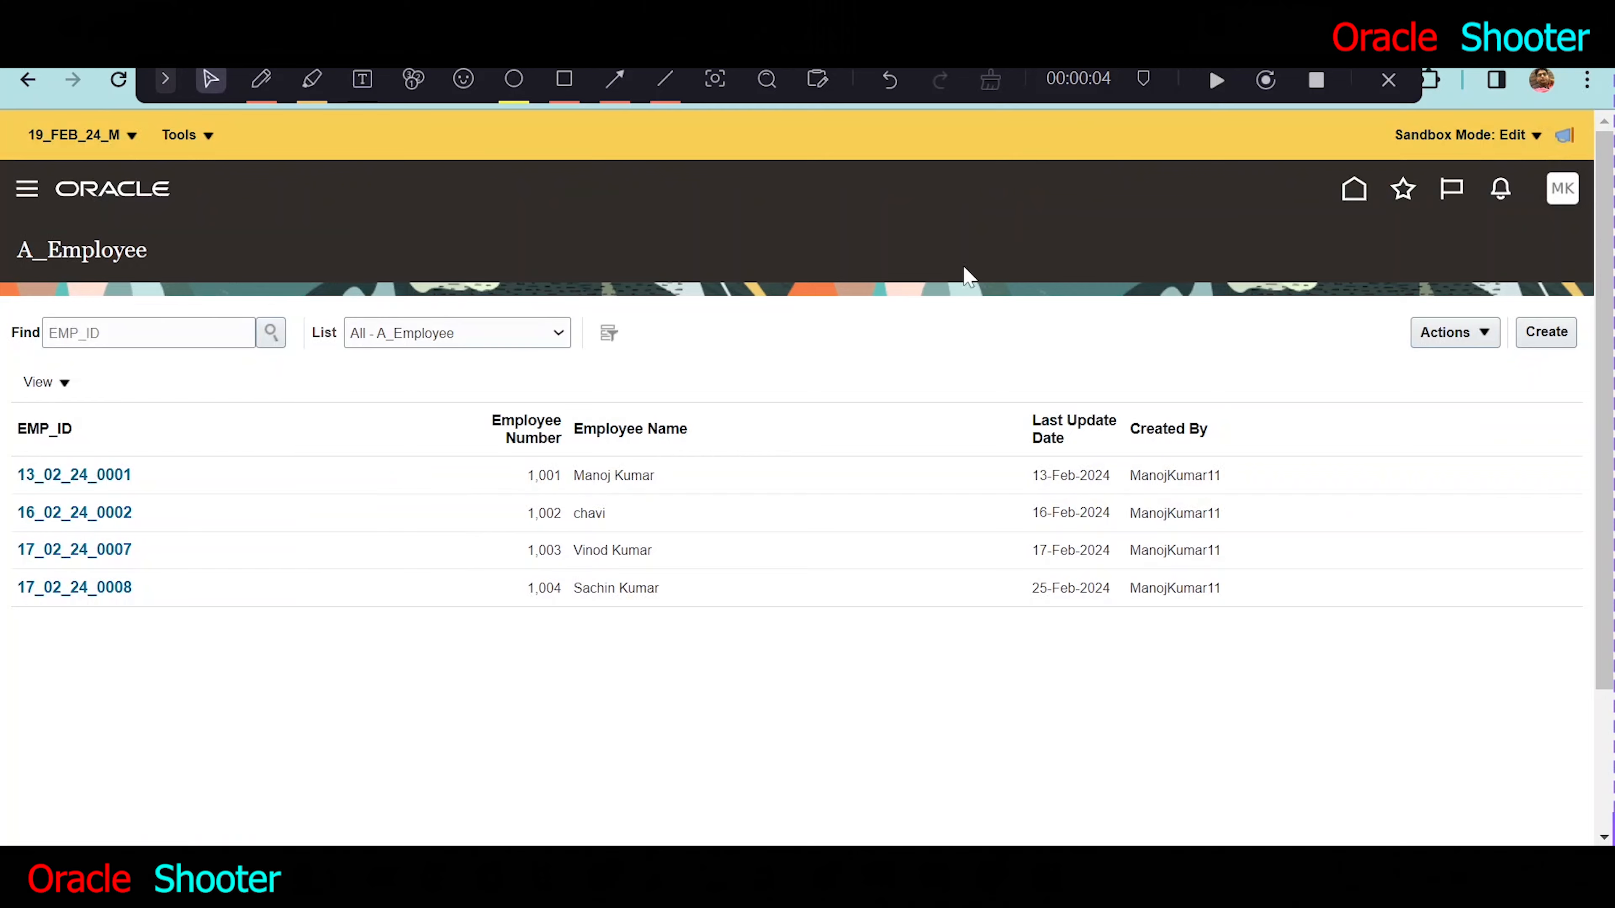
pyautogui.click(80, 591)
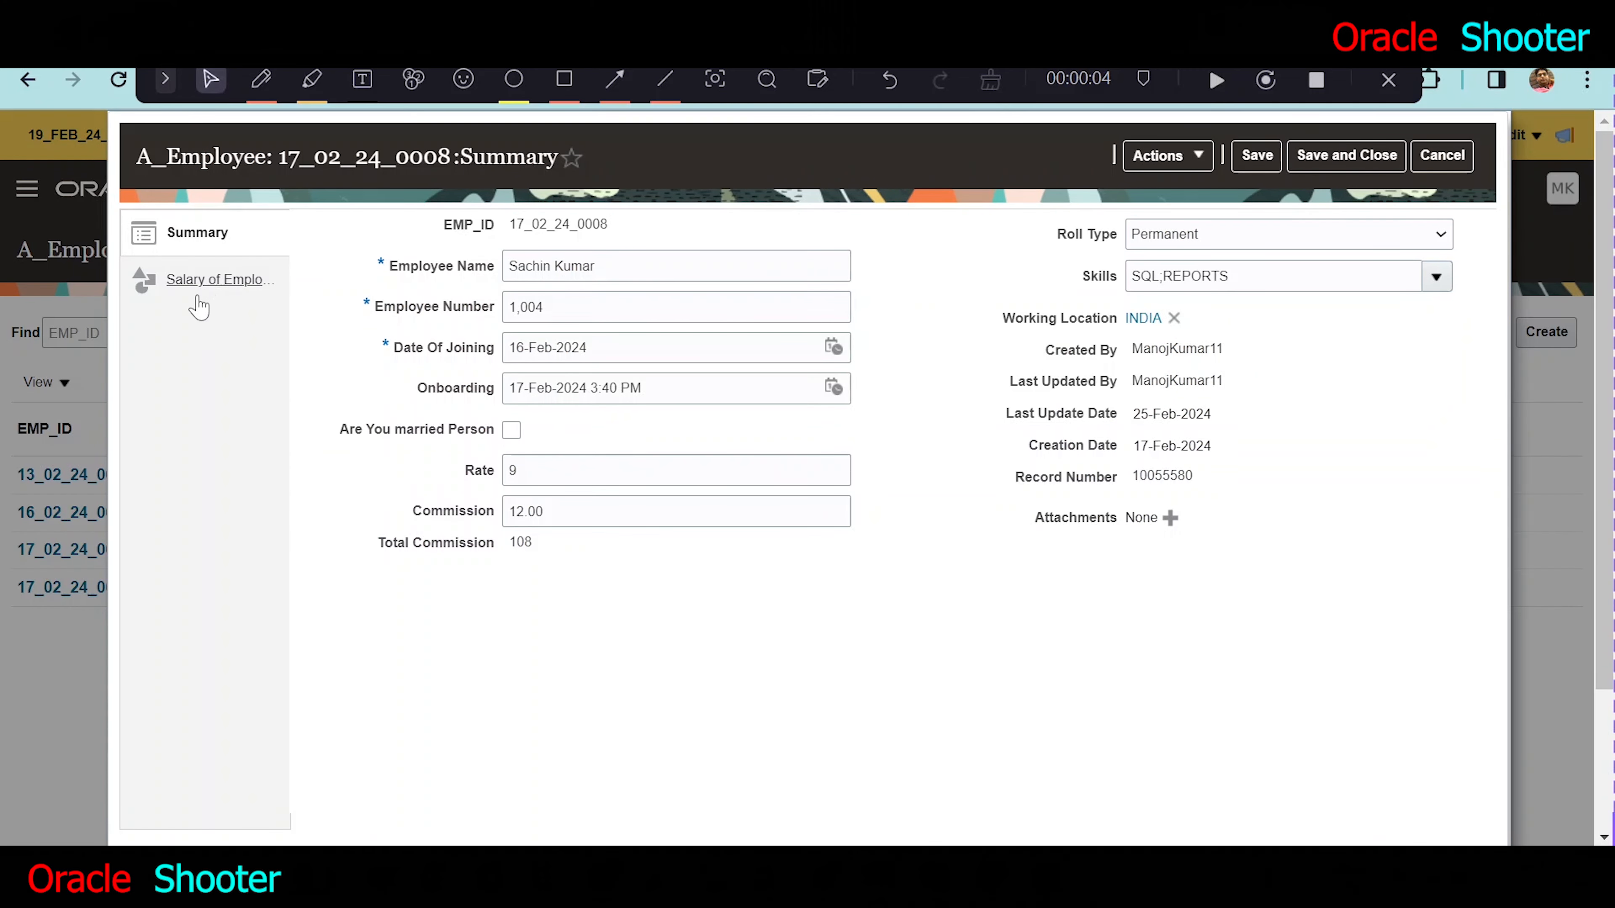
pyautogui.click(220, 280)
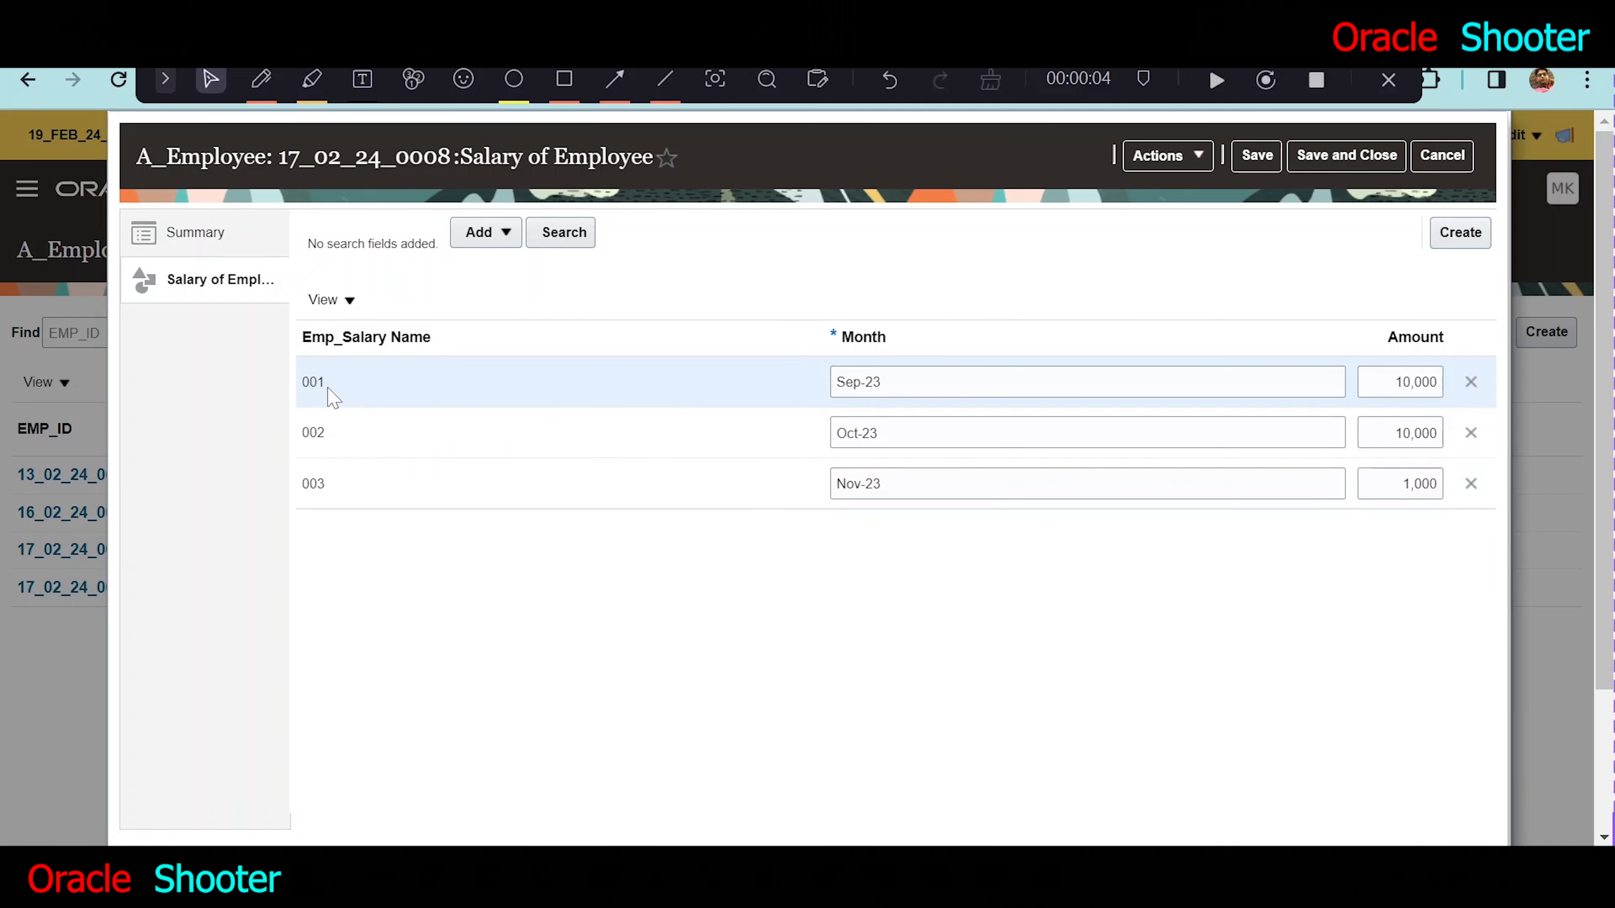
pyautogui.click(1442, 155)
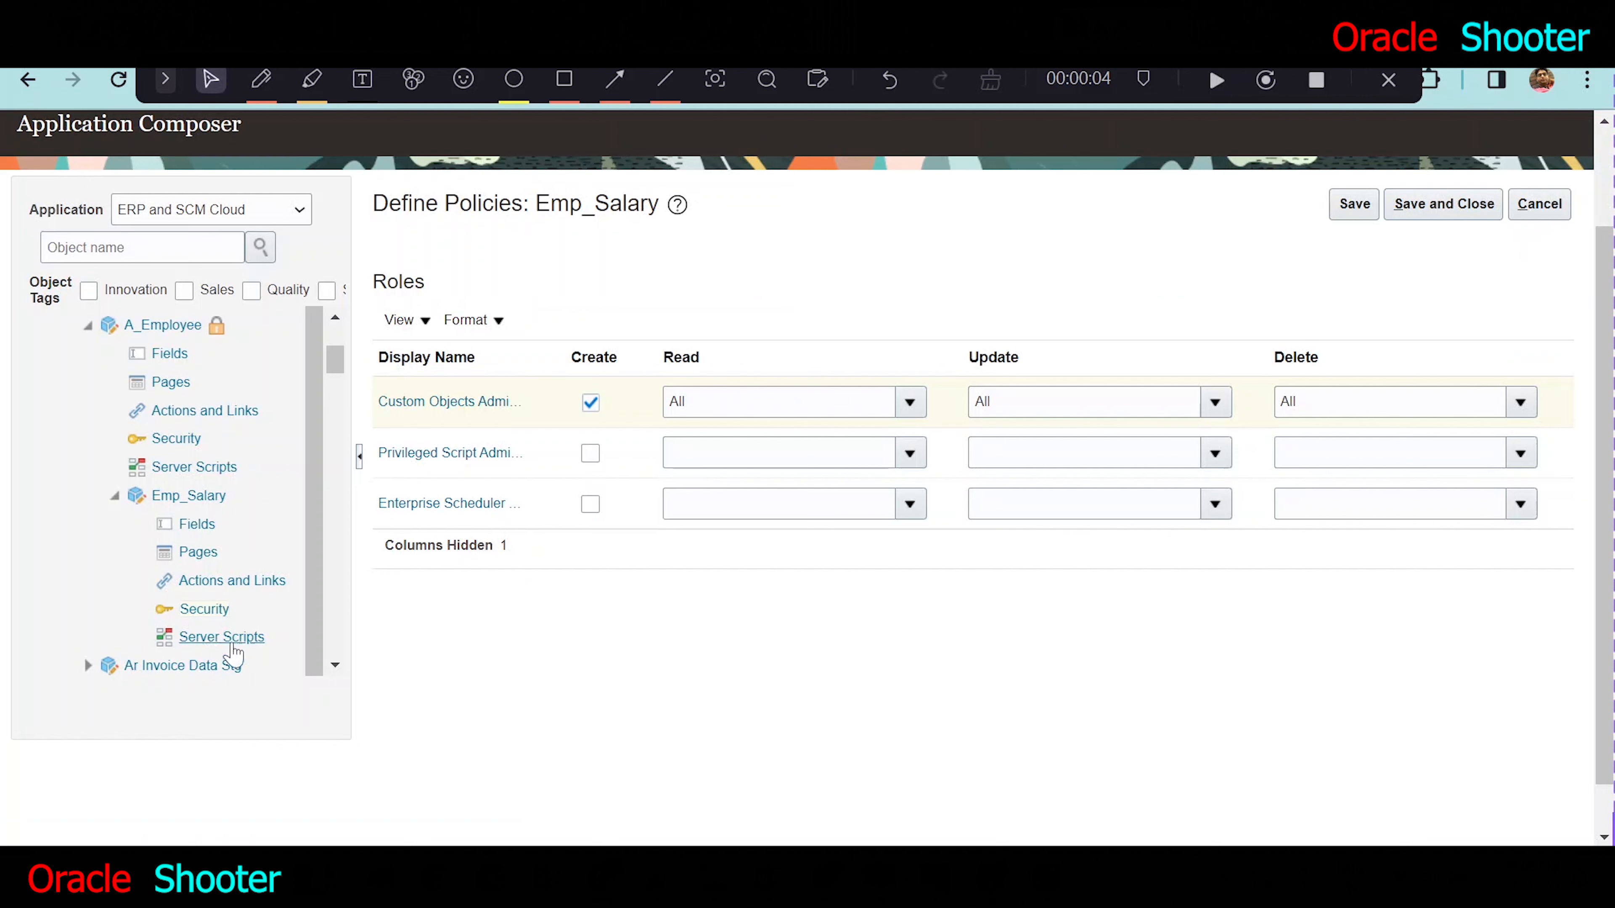
# Set the display label of Emp_Salary's standard RecordName field to Emp_Salary_ID, and save and close the field.
pyautogui.click(335, 665)
pyautogui.click(336, 664)
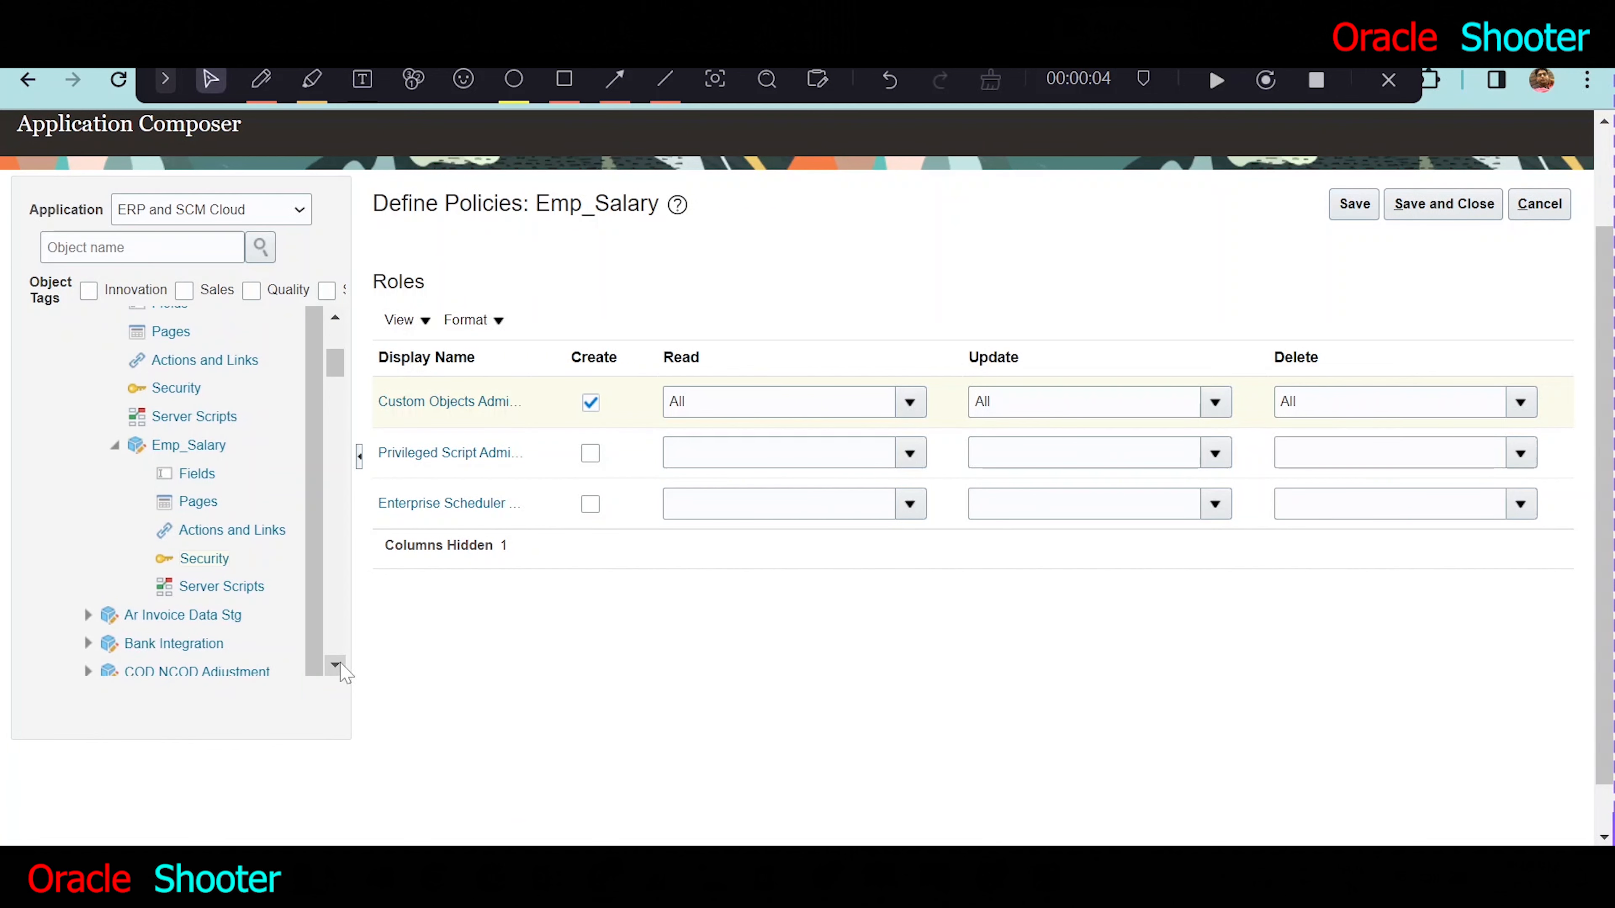
pyautogui.click(193, 477)
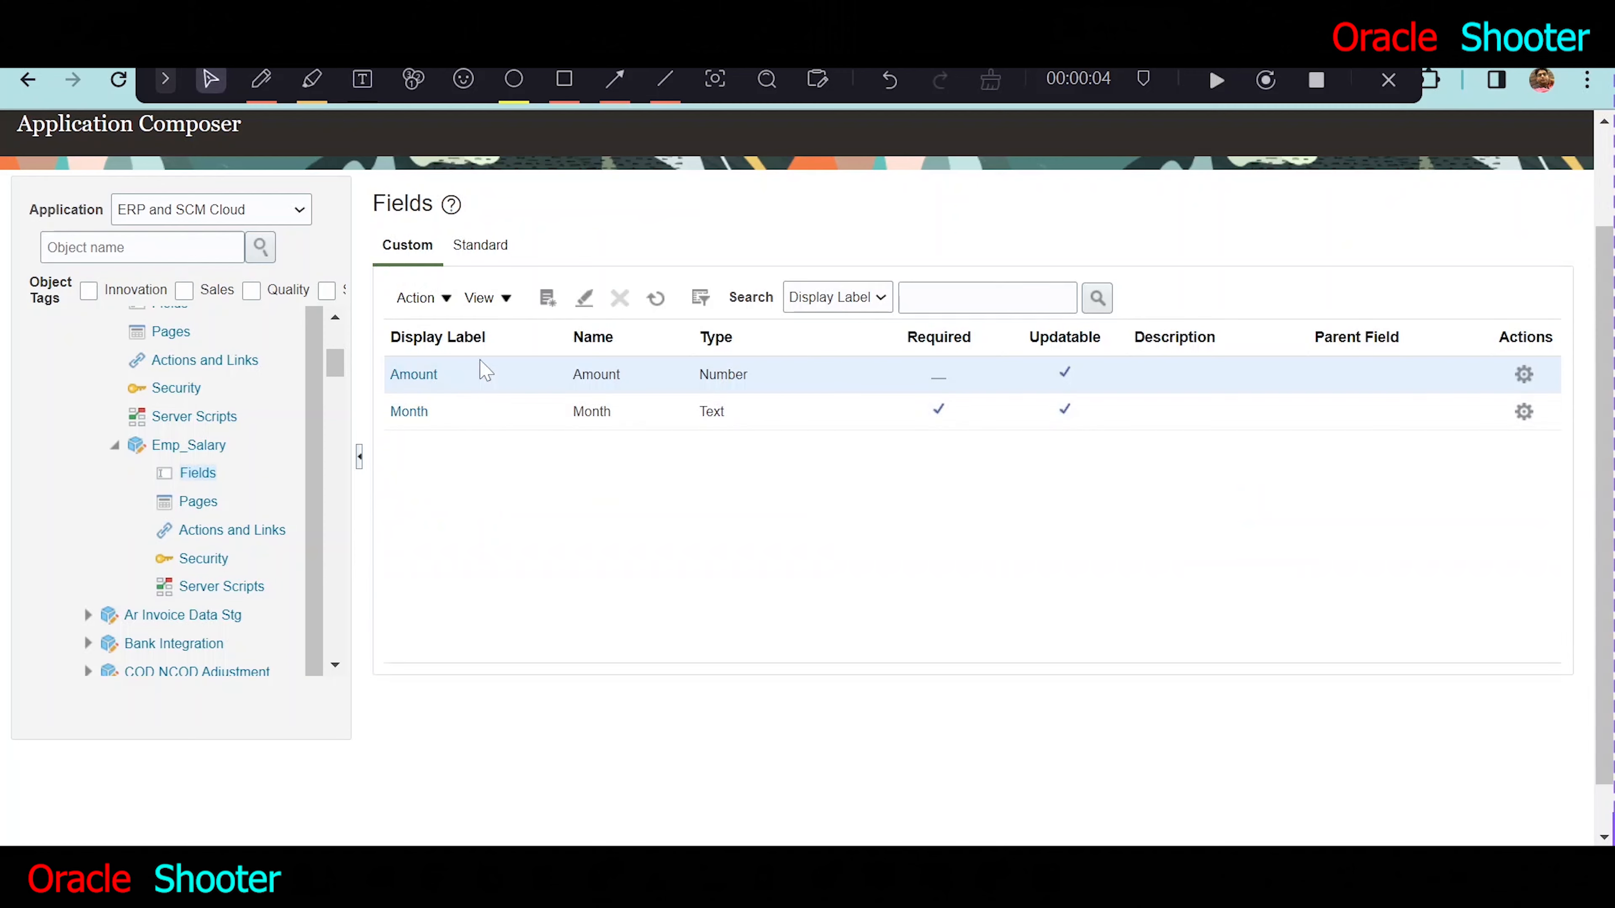
pyautogui.click(481, 245)
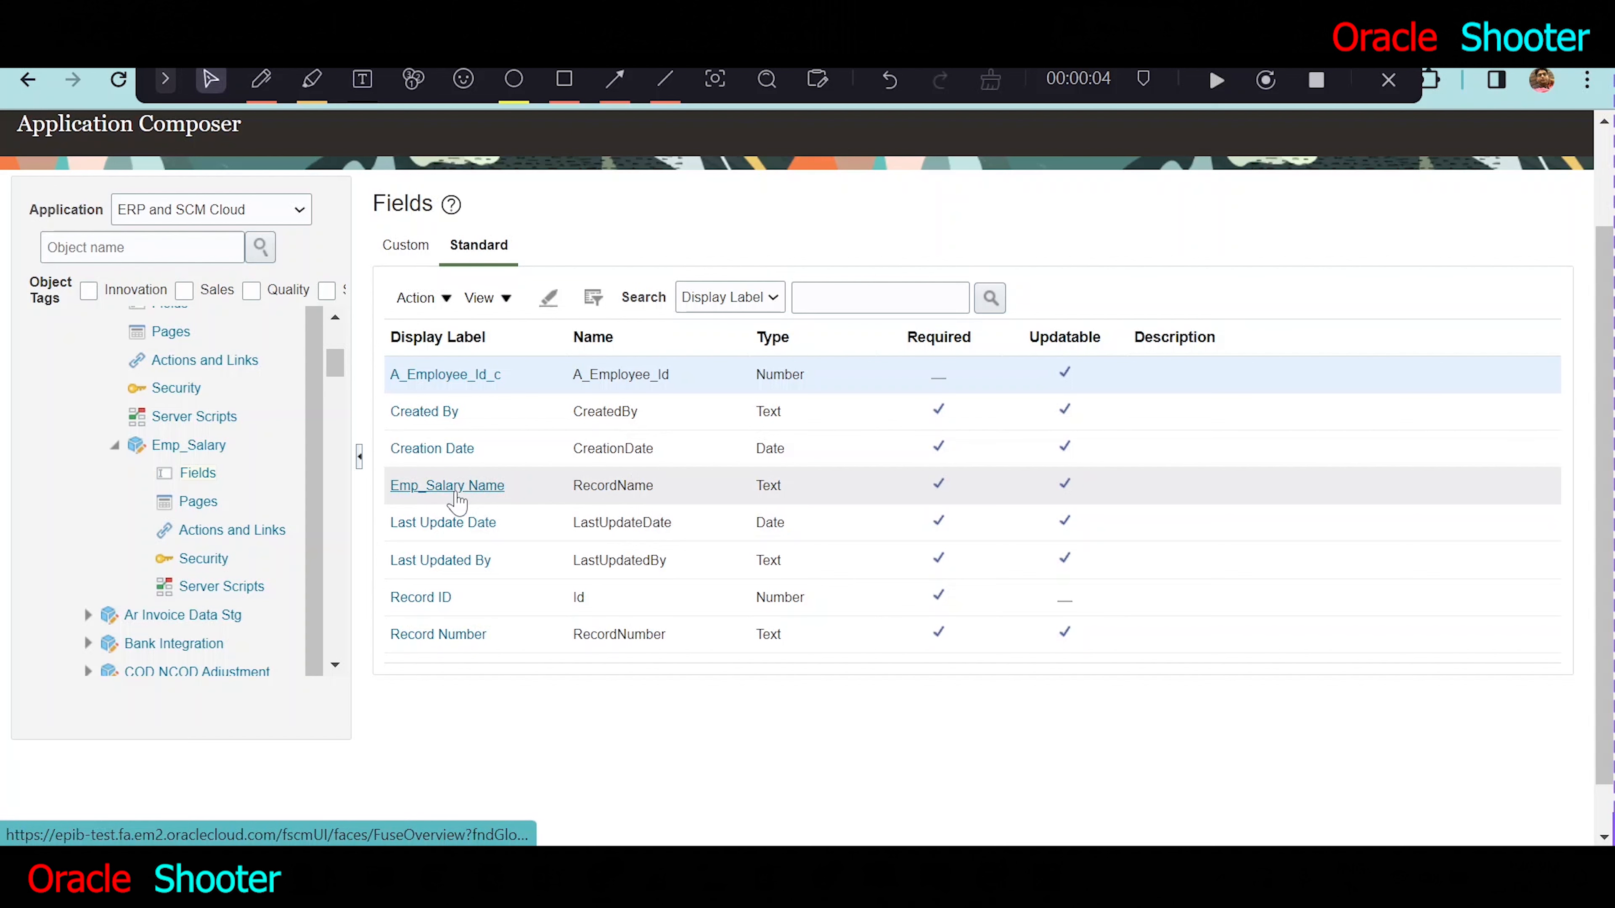
pyautogui.click(569, 489)
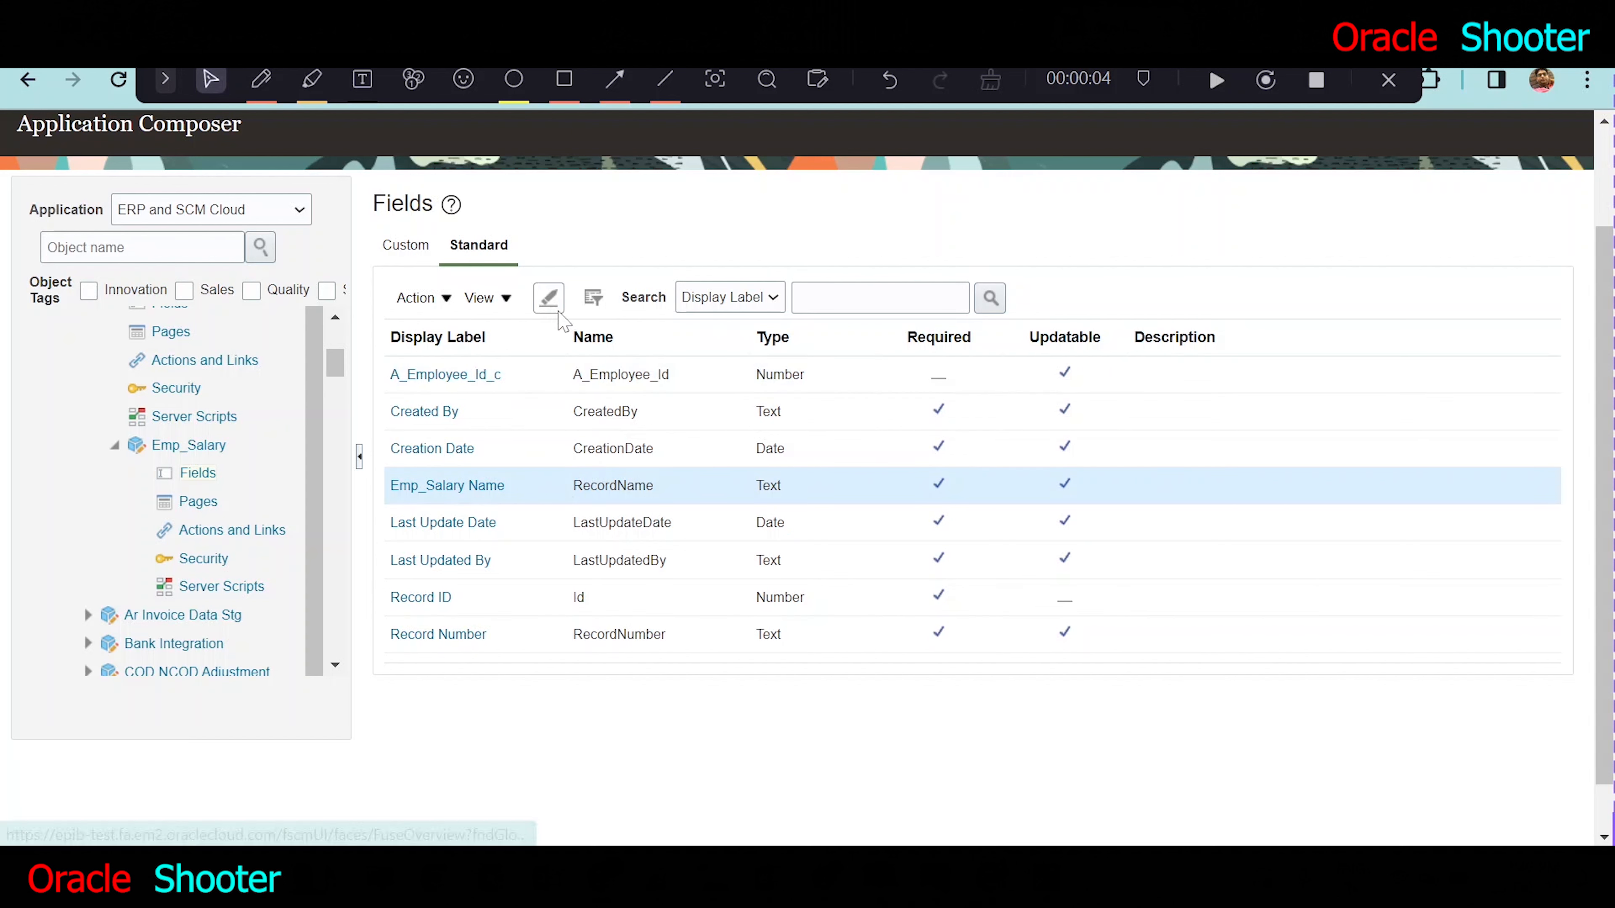
pyautogui.click(548, 299)
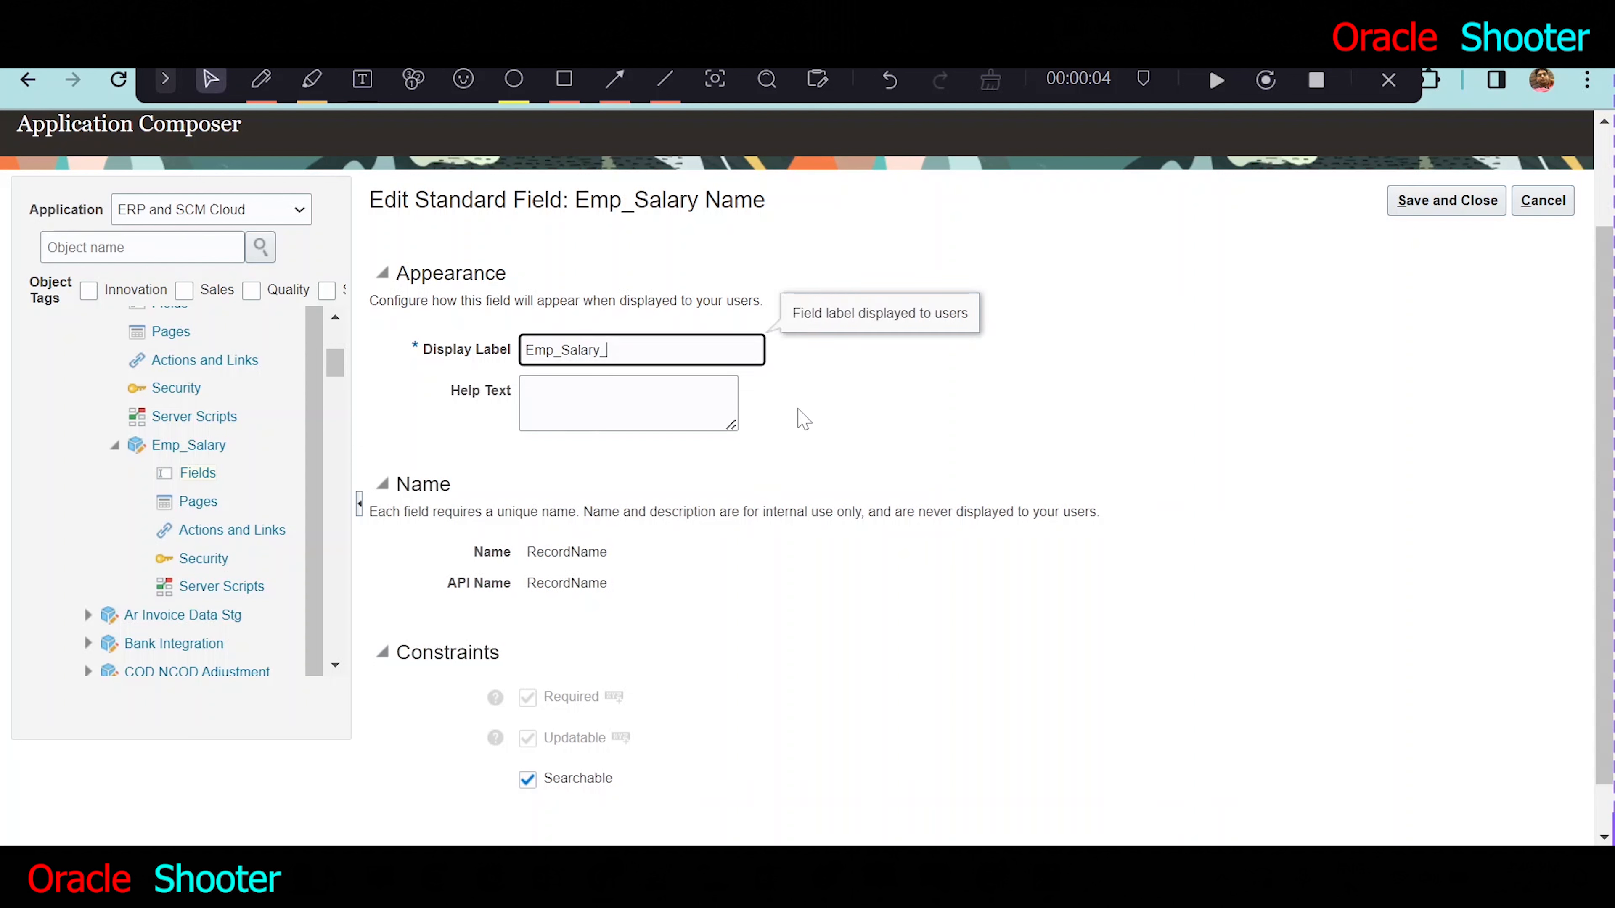
pyautogui.click(1443, 209)
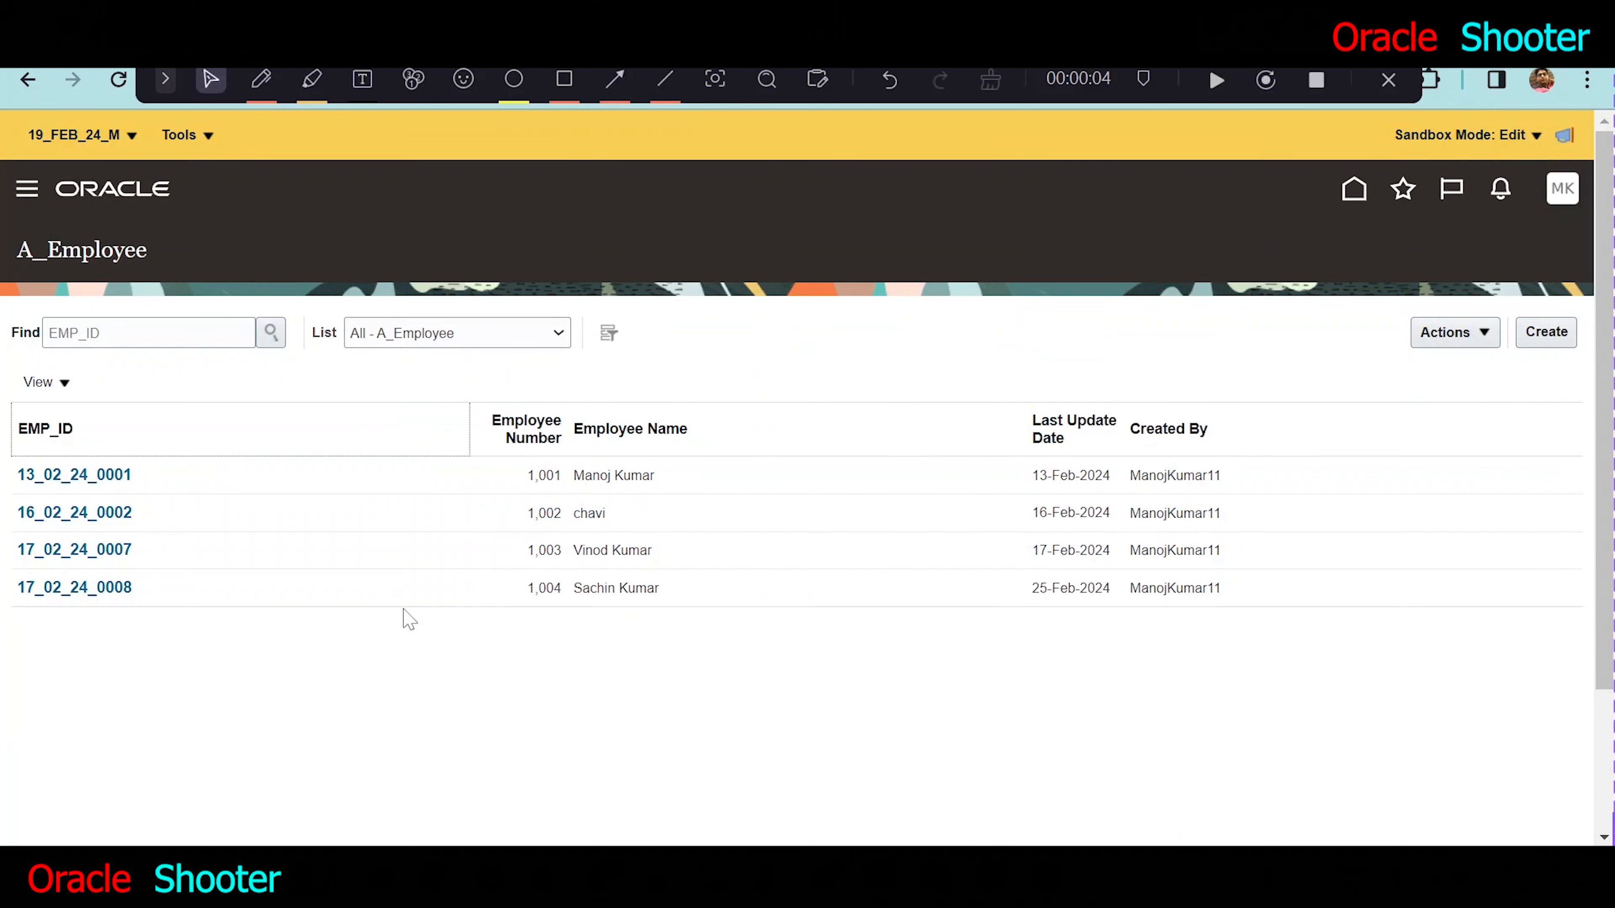
# Reopen the fourth employee record on the A_Employee page, check the Emp_Salary_ID column under Salary of Employee, and cancel.
pyautogui.click(108, 588)
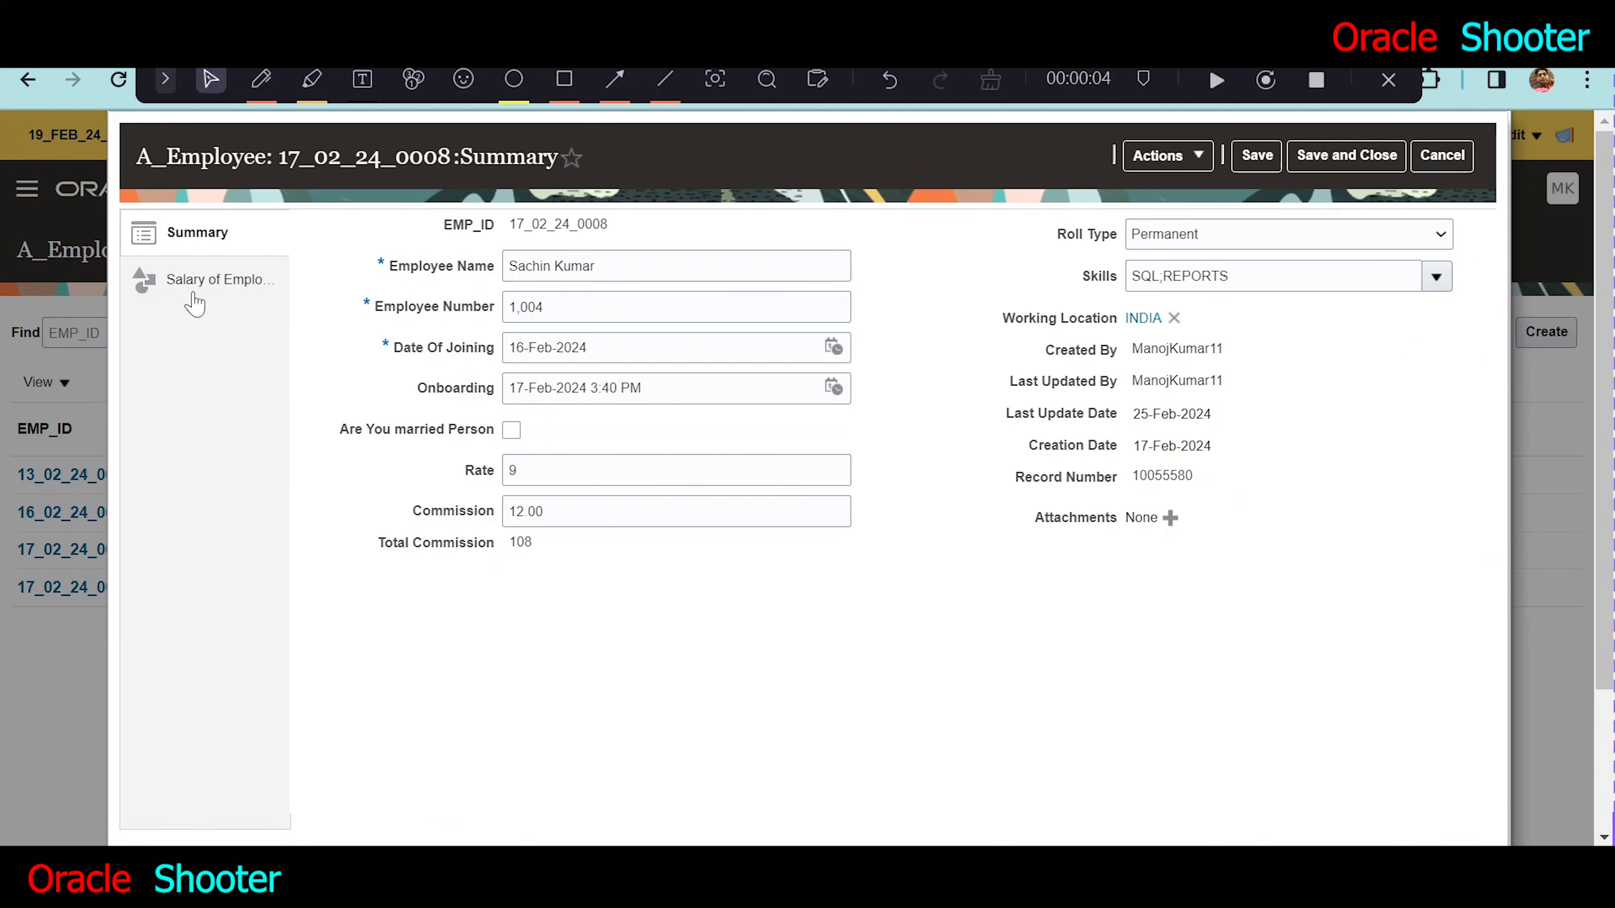
pyautogui.click(199, 281)
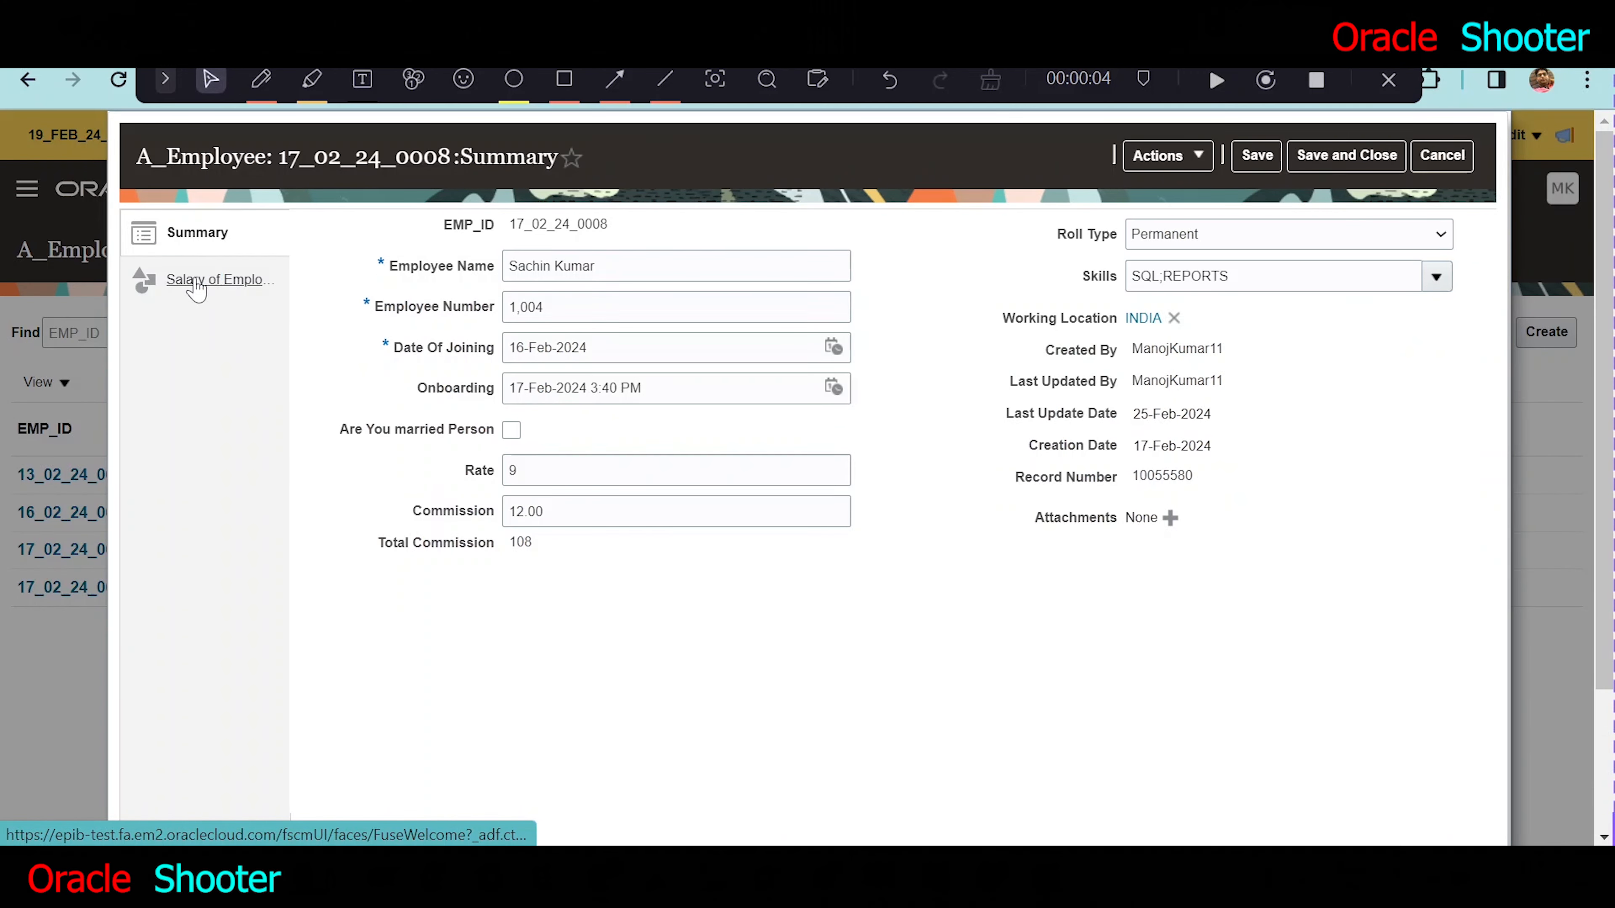
pyautogui.moveTo(304, 350); pyautogui.dragTo(409, 347)
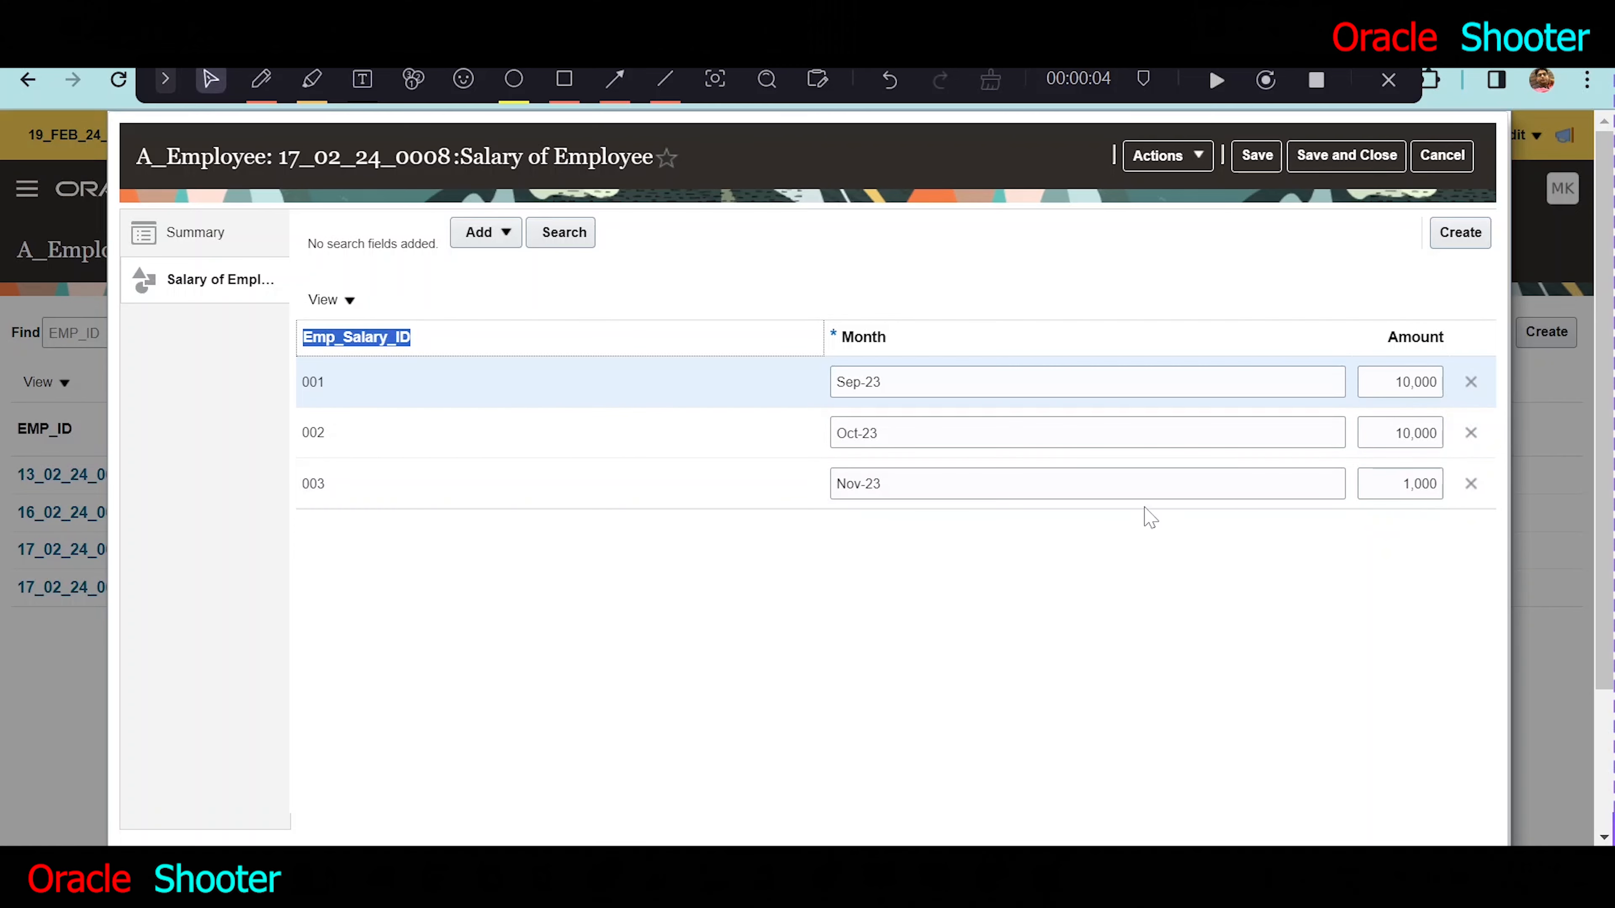
pyautogui.click(1440, 160)
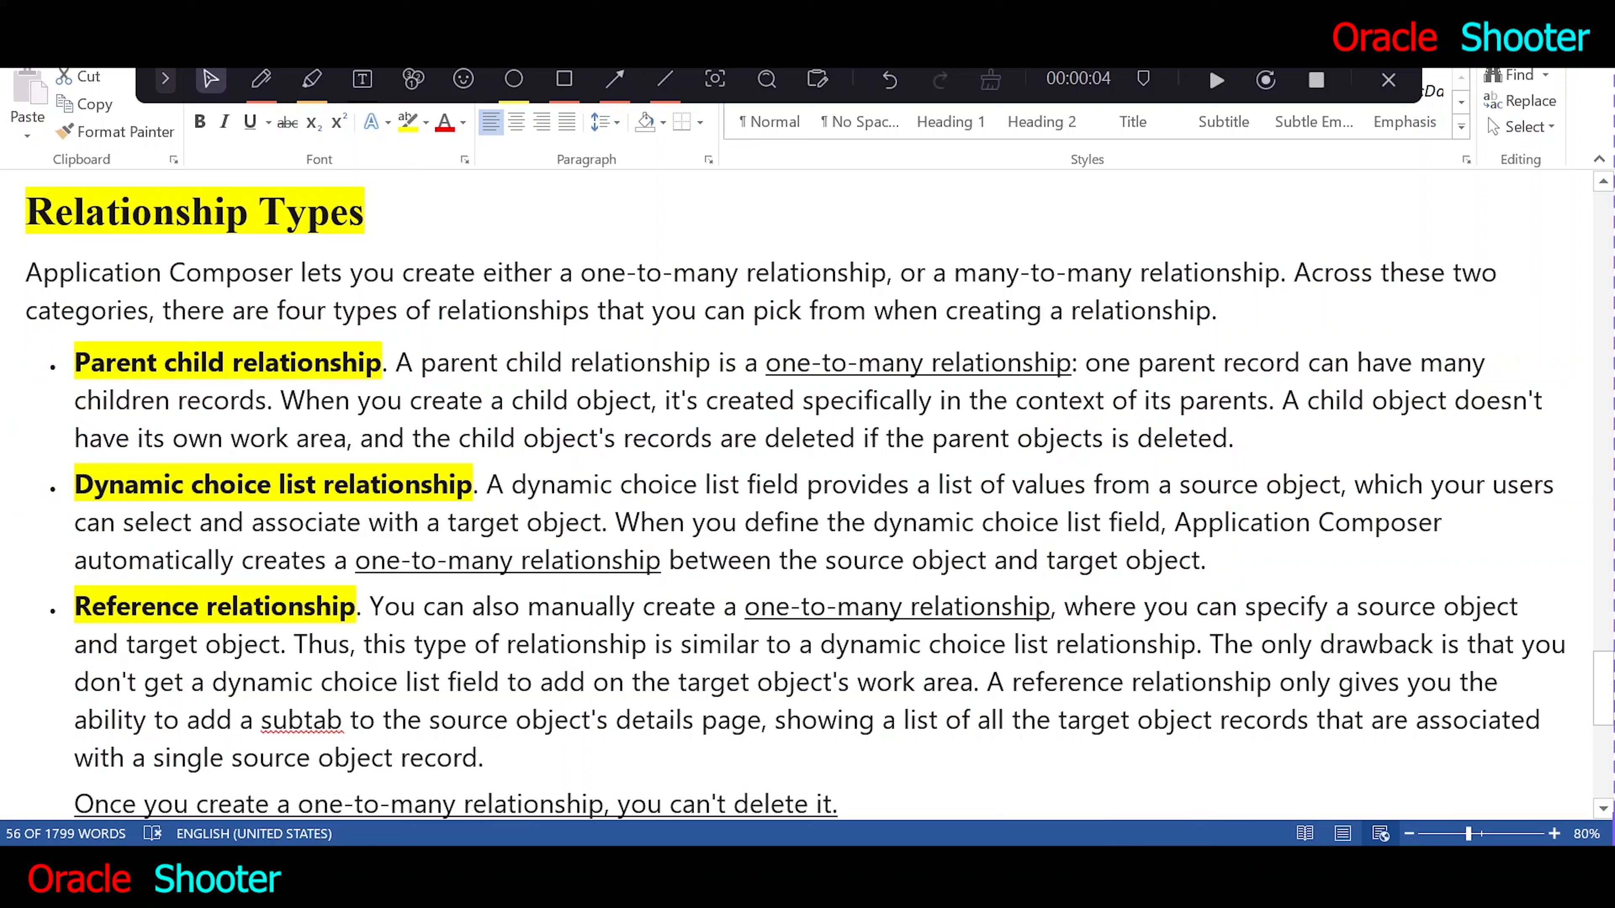
# Switch to the Relationship Types notes in Word and examine the Parent child relationship paragraph, marking its "own work area" wording.
pyautogui.doubleClick(69, 366)
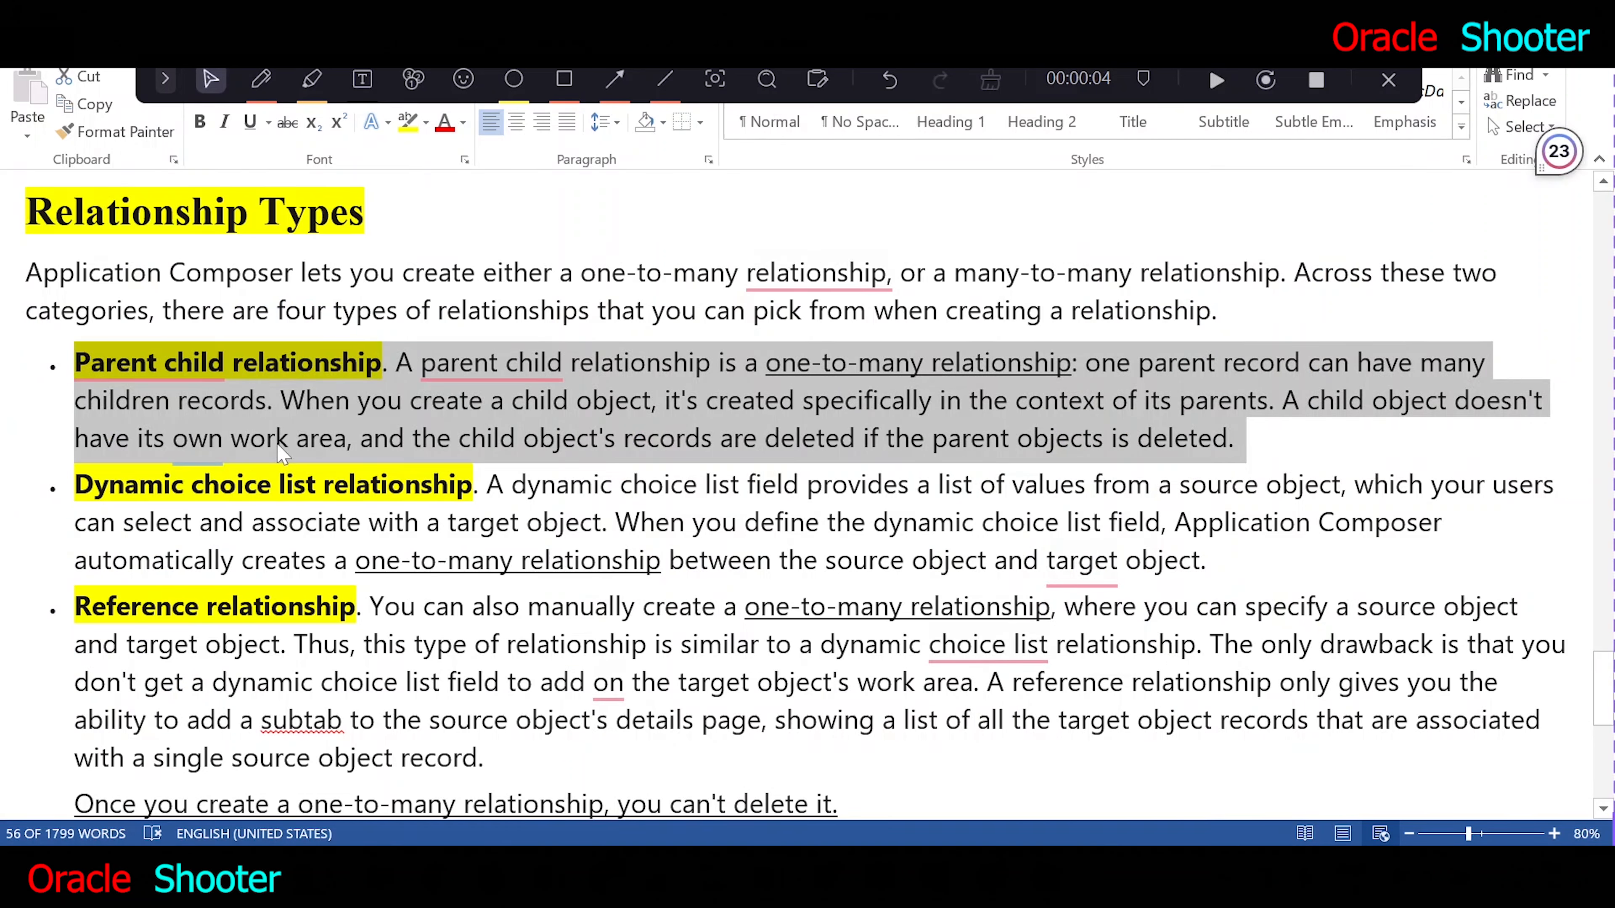
pyautogui.click(276, 445)
pyautogui.moveTo(173, 439); pyautogui.dragTo(345, 439)
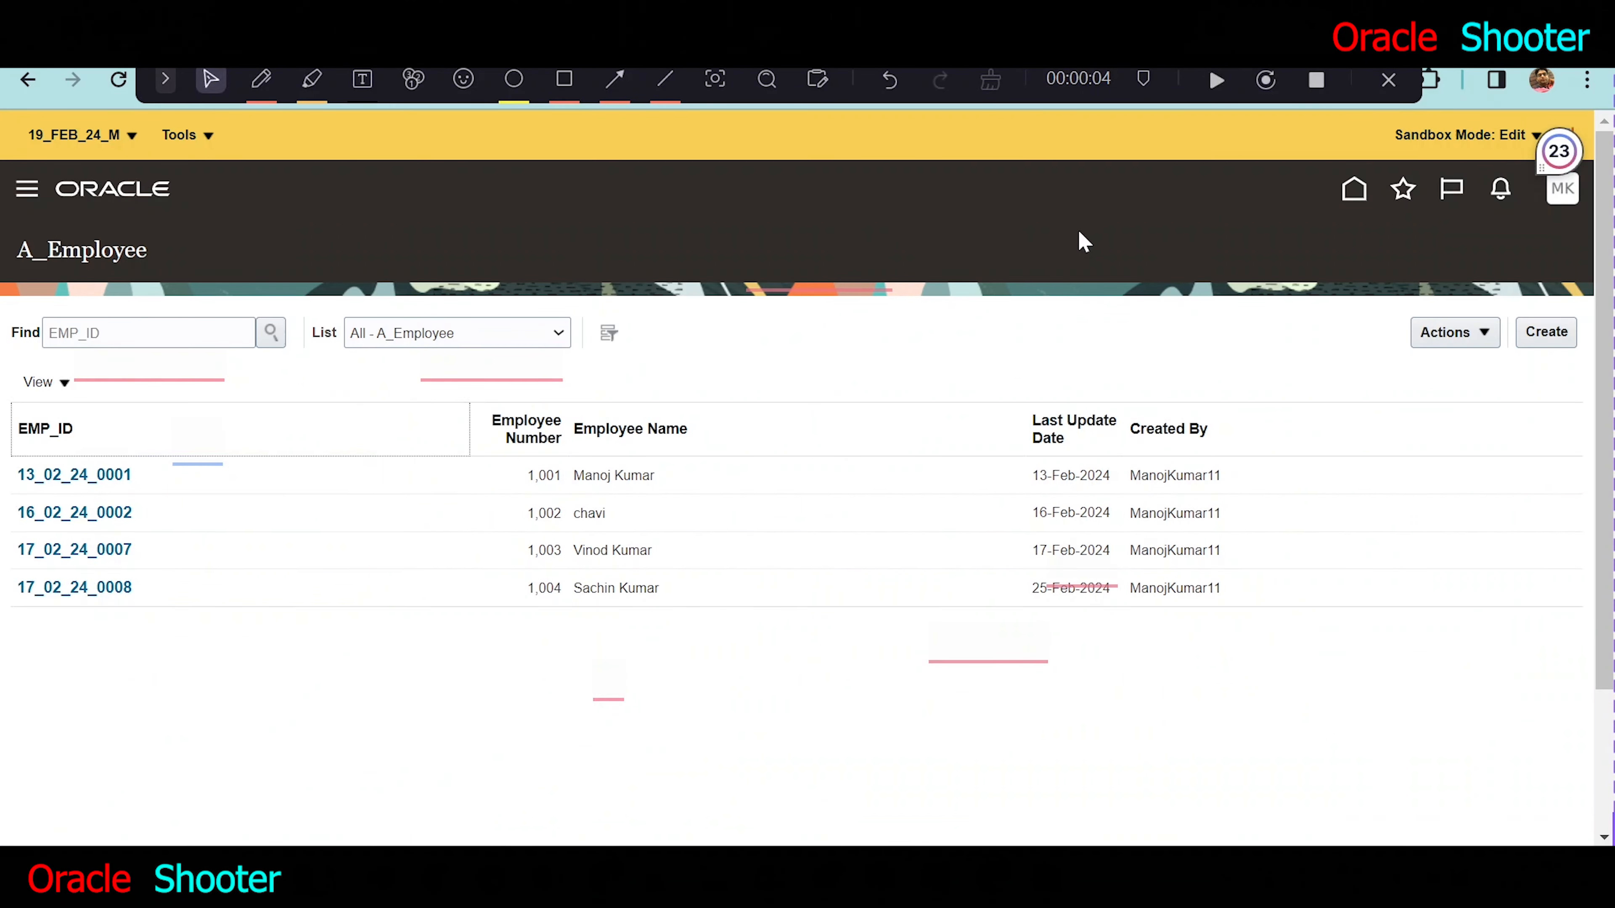
# View the fourth employee record's Salary of Employee subtab, and review the Word notes on deleting a parent object's child records.
pyautogui.click(118, 592)
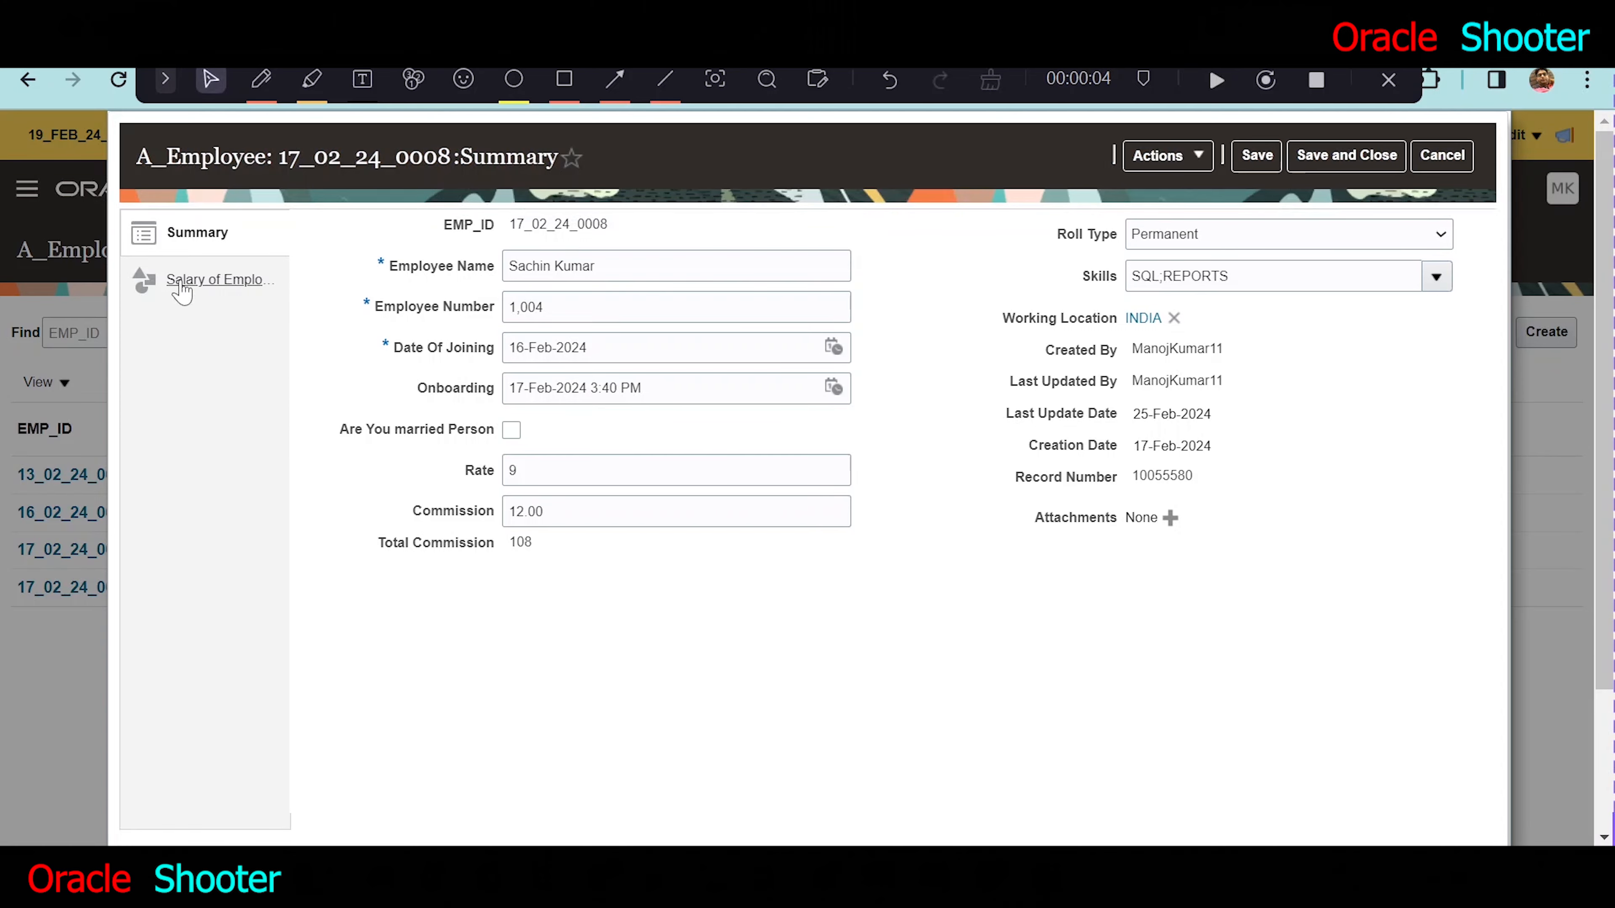
pyautogui.click(185, 287)
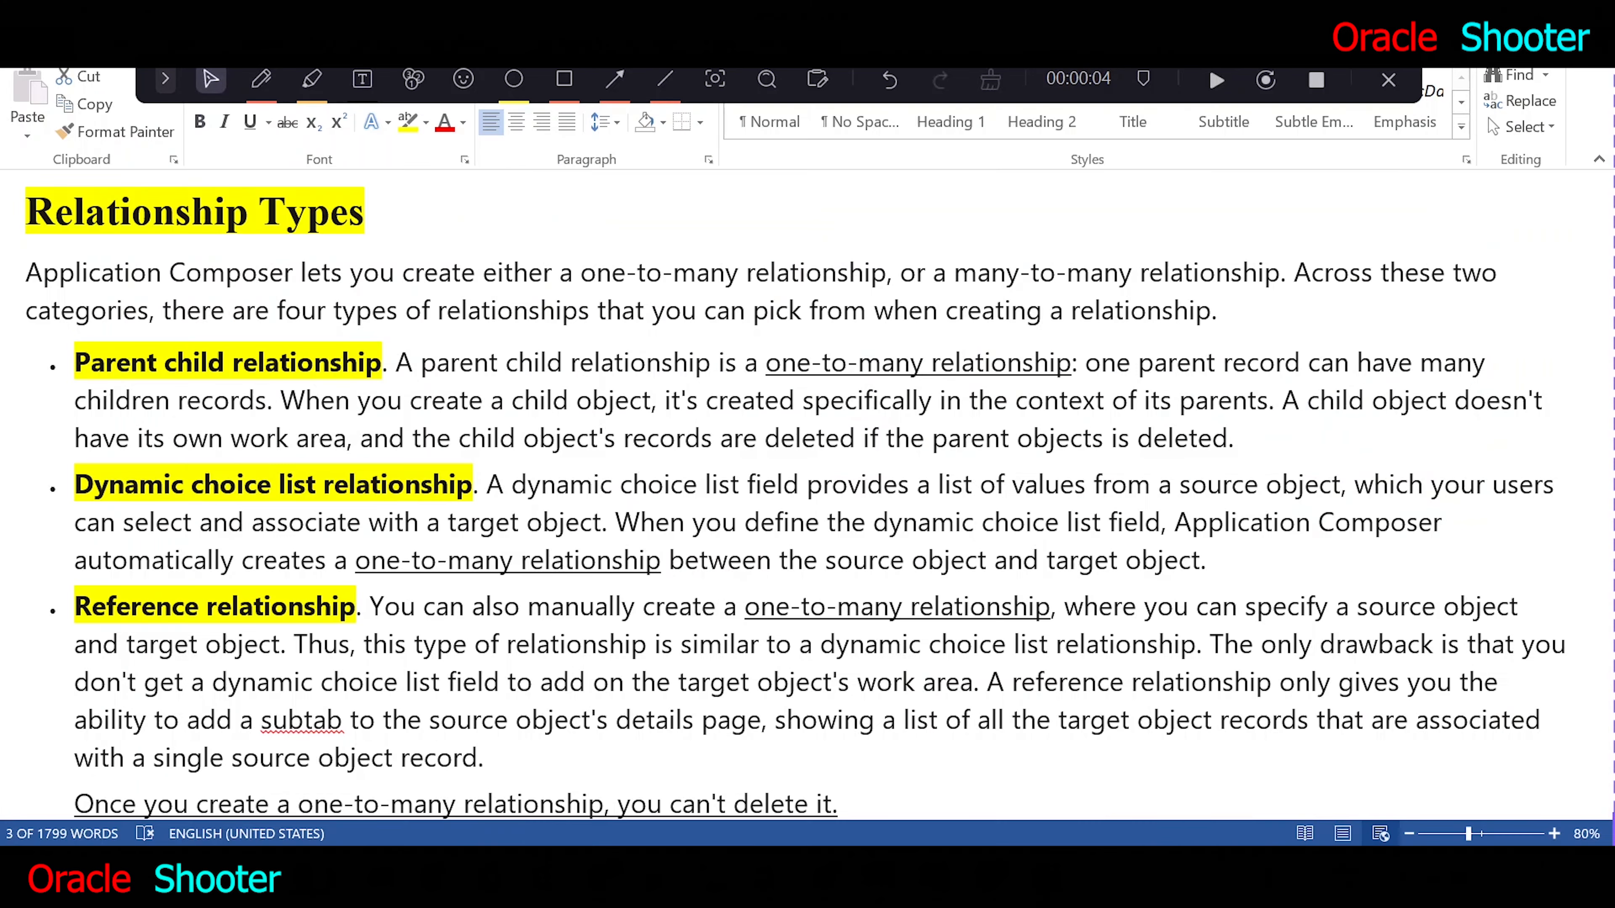
pyautogui.moveTo(523, 439); pyautogui.dragTo(862, 439)
pyautogui.moveTo(1234, 439); pyautogui.dragTo(765, 439)
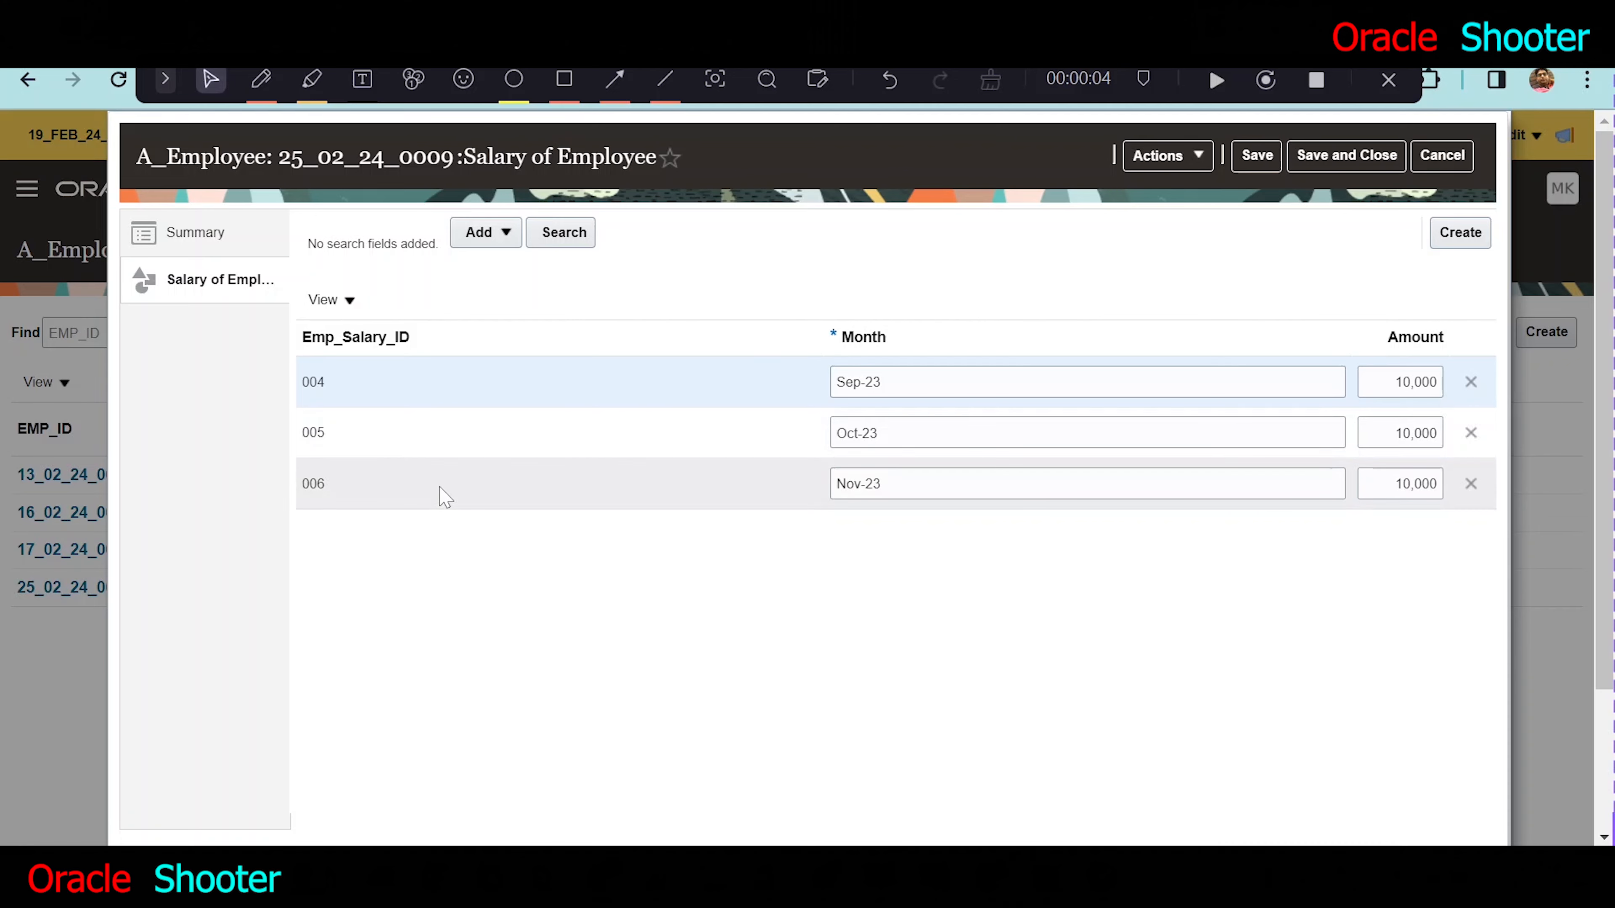
# Examine the available record actions on the fourth employee record's Summary page without applying any.
pyautogui.click(211, 234)
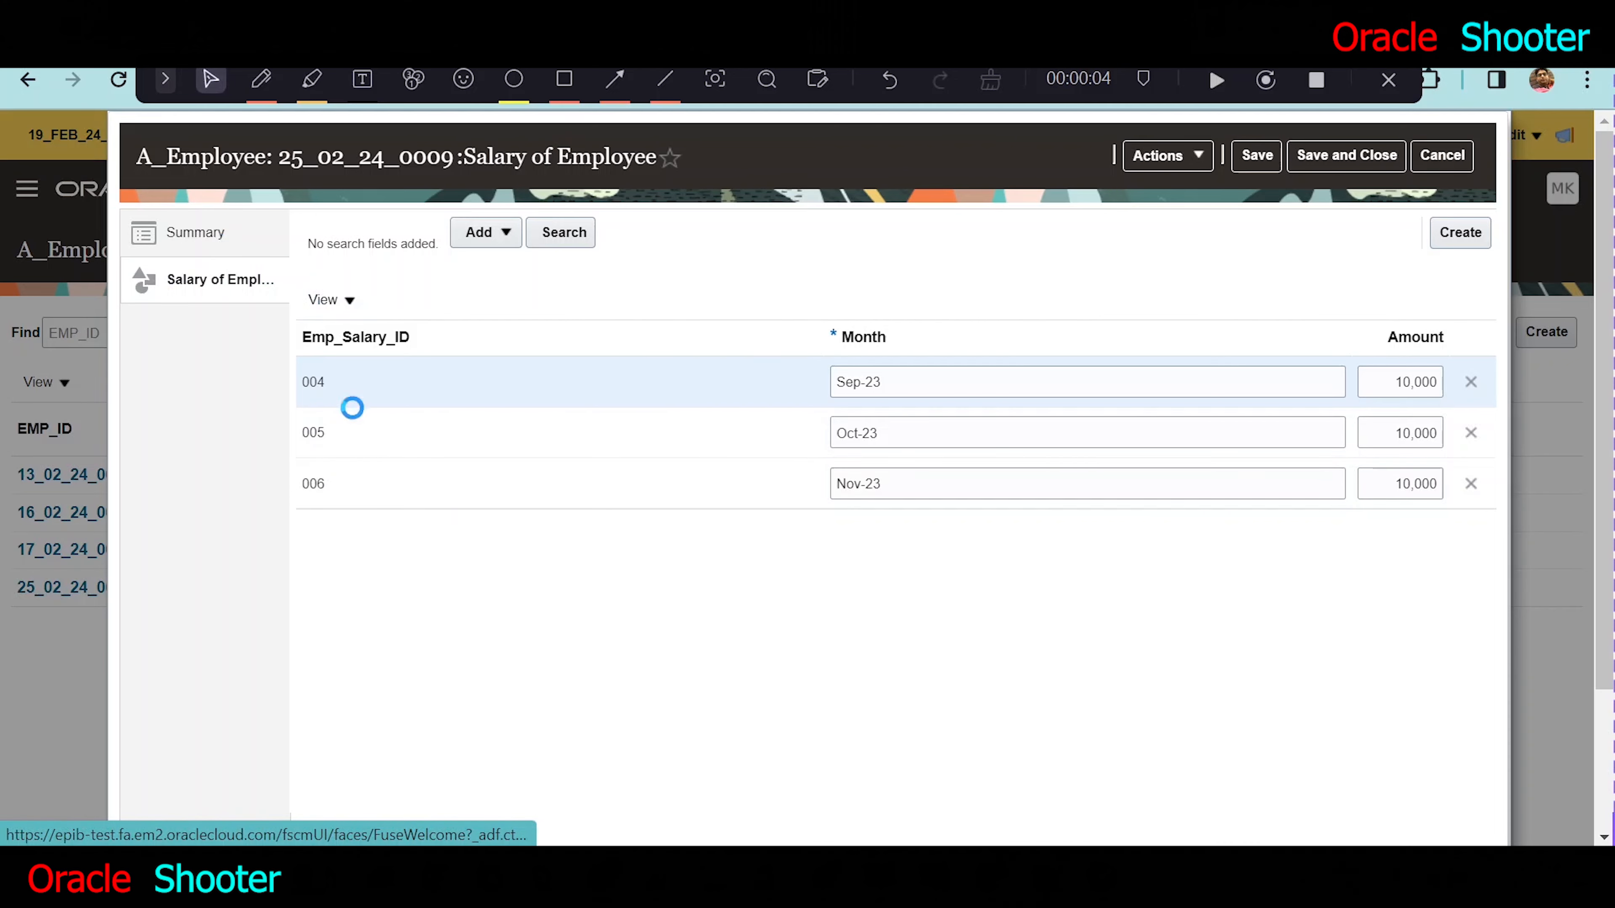
pyautogui.click(1200, 155)
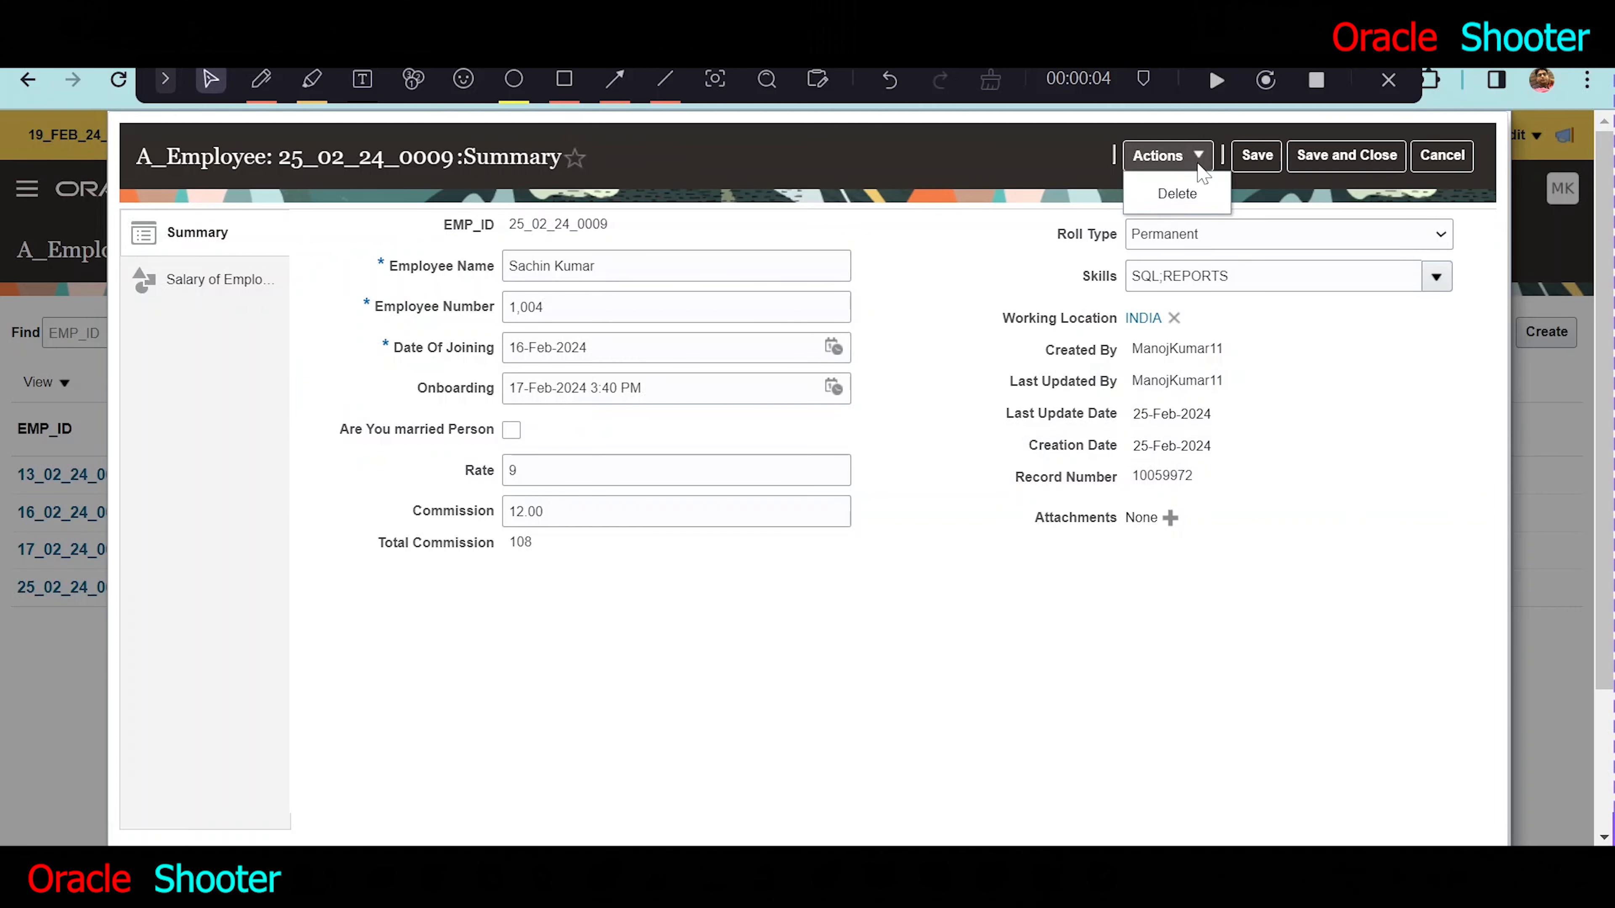
pyautogui.click(1300, 451)
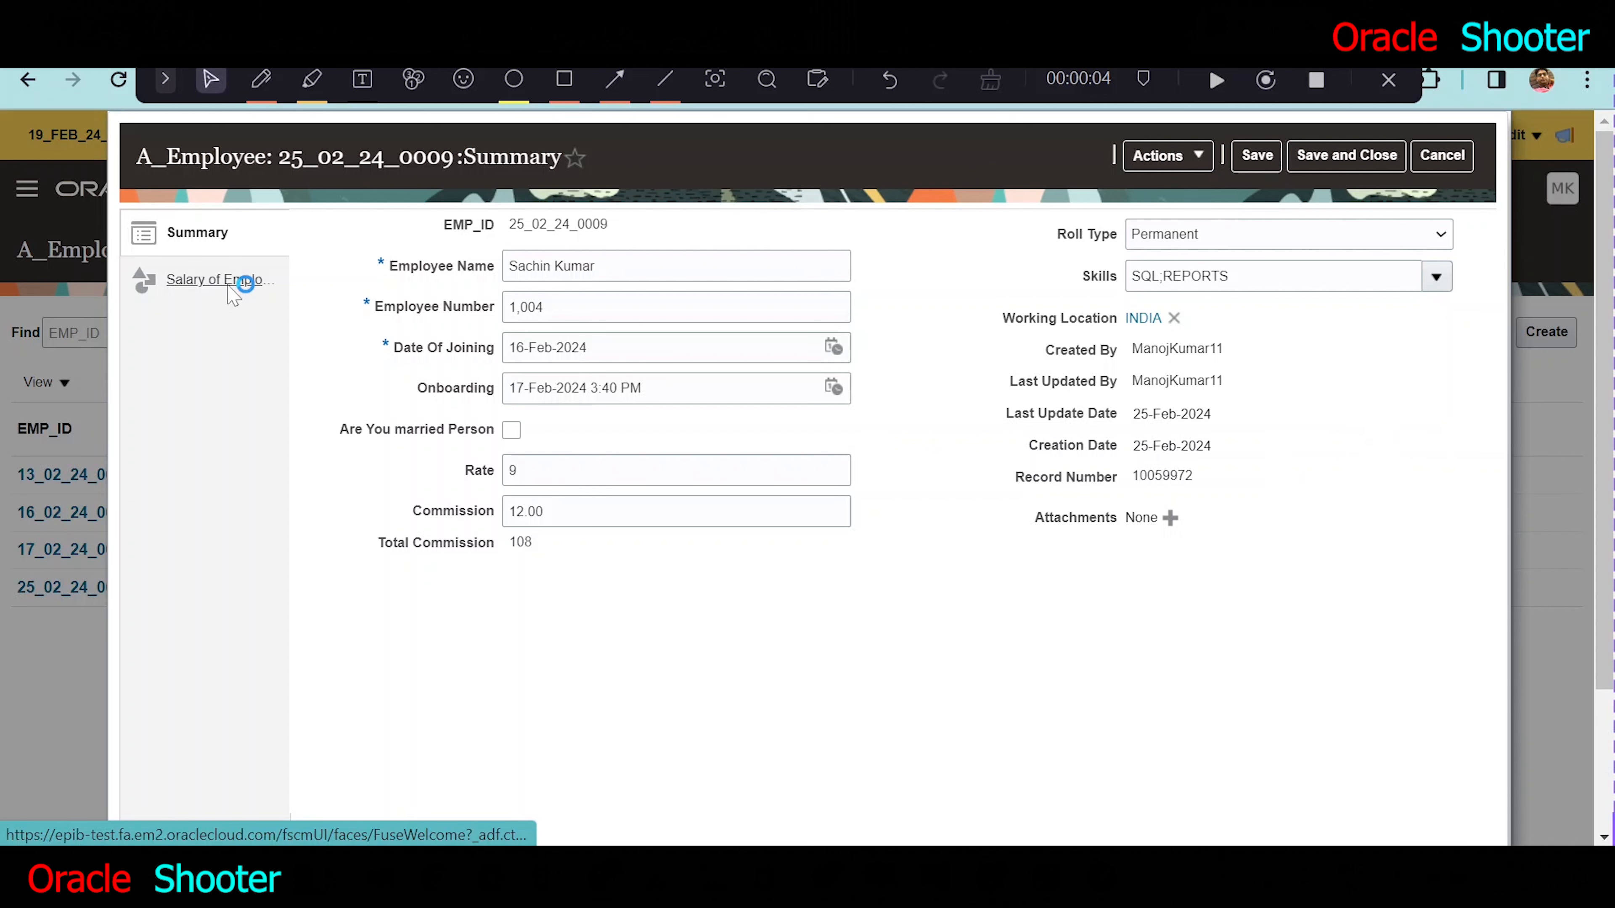
# Delete the Nov-23 row from the fourth employee record's Salary of Employee subtab, and save and close the record.
pyautogui.click(249, 282)
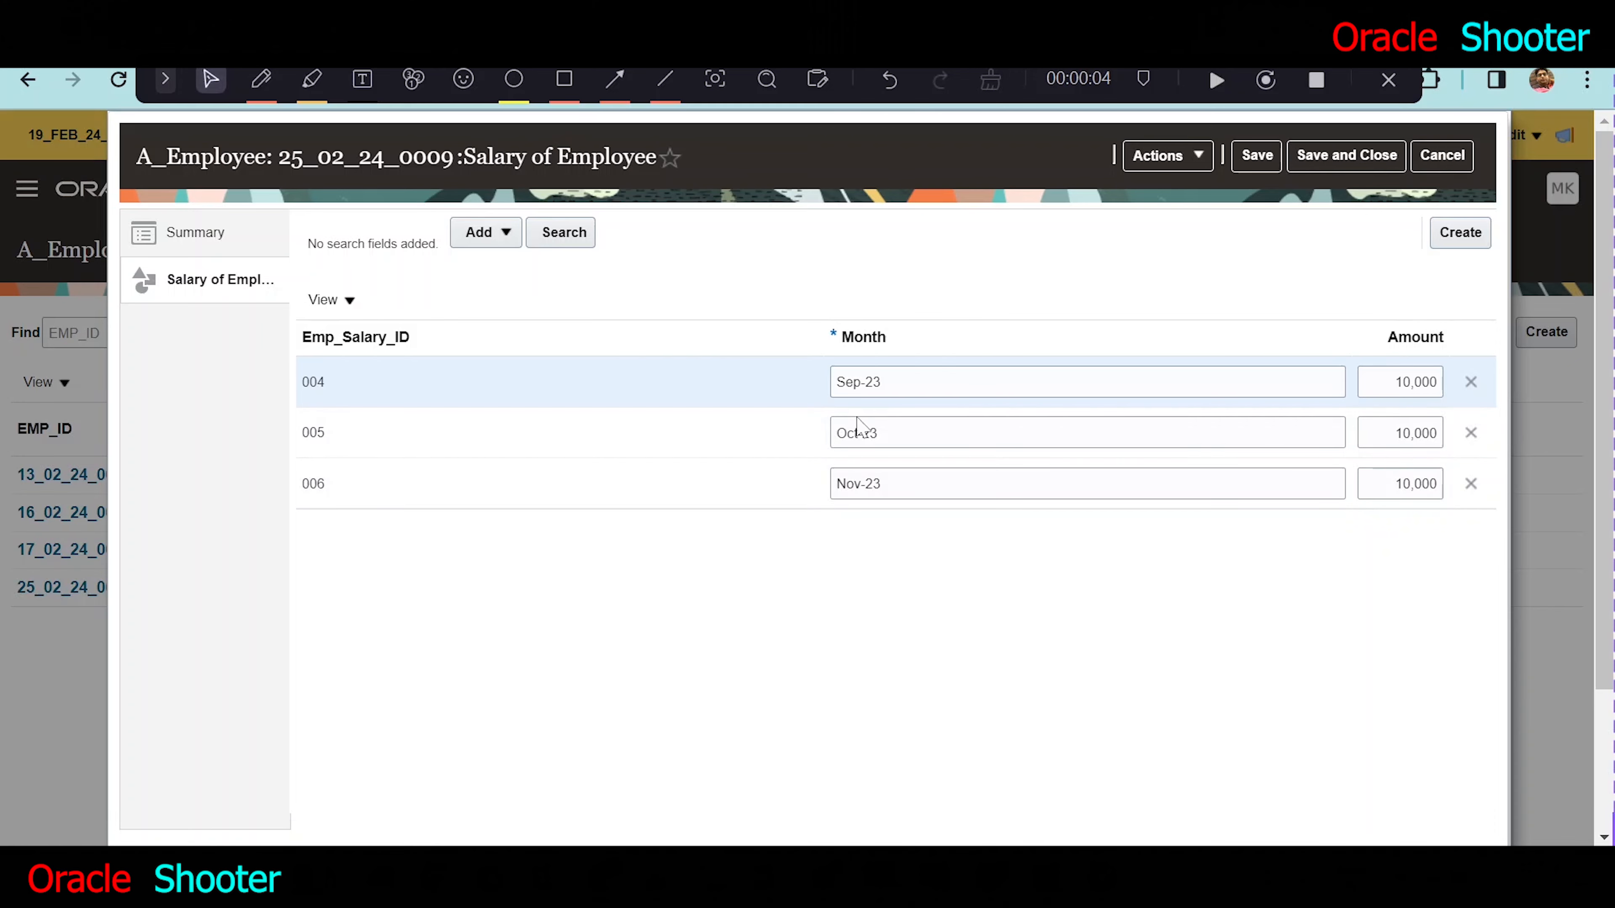
pyautogui.click(1469, 483)
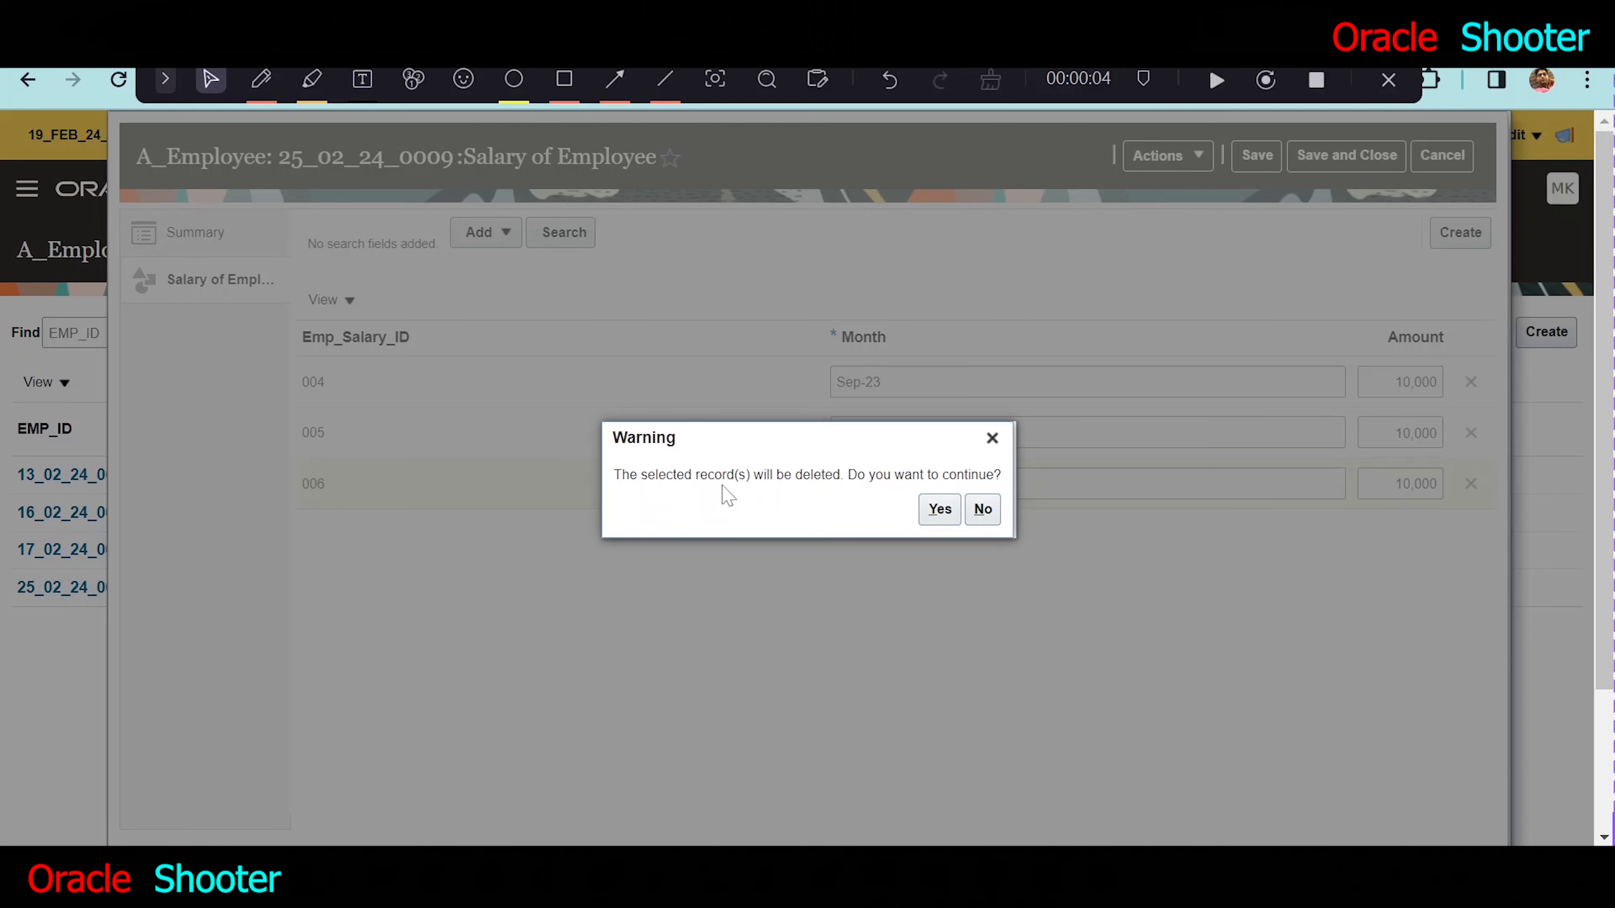
pyautogui.click(939, 509)
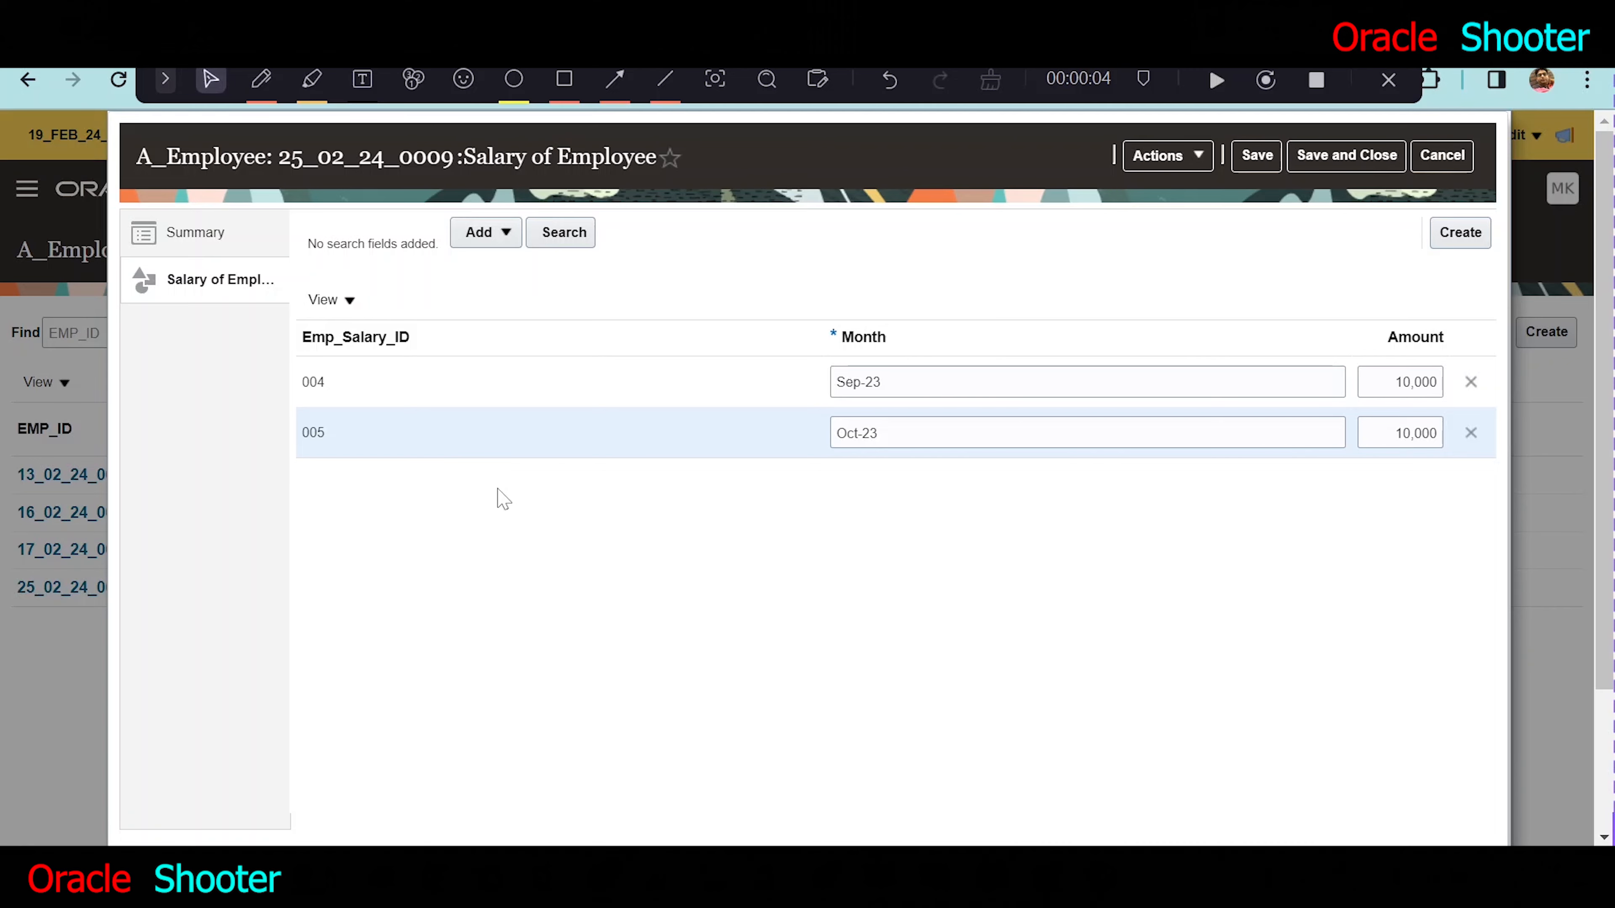
pyautogui.click(1340, 158)
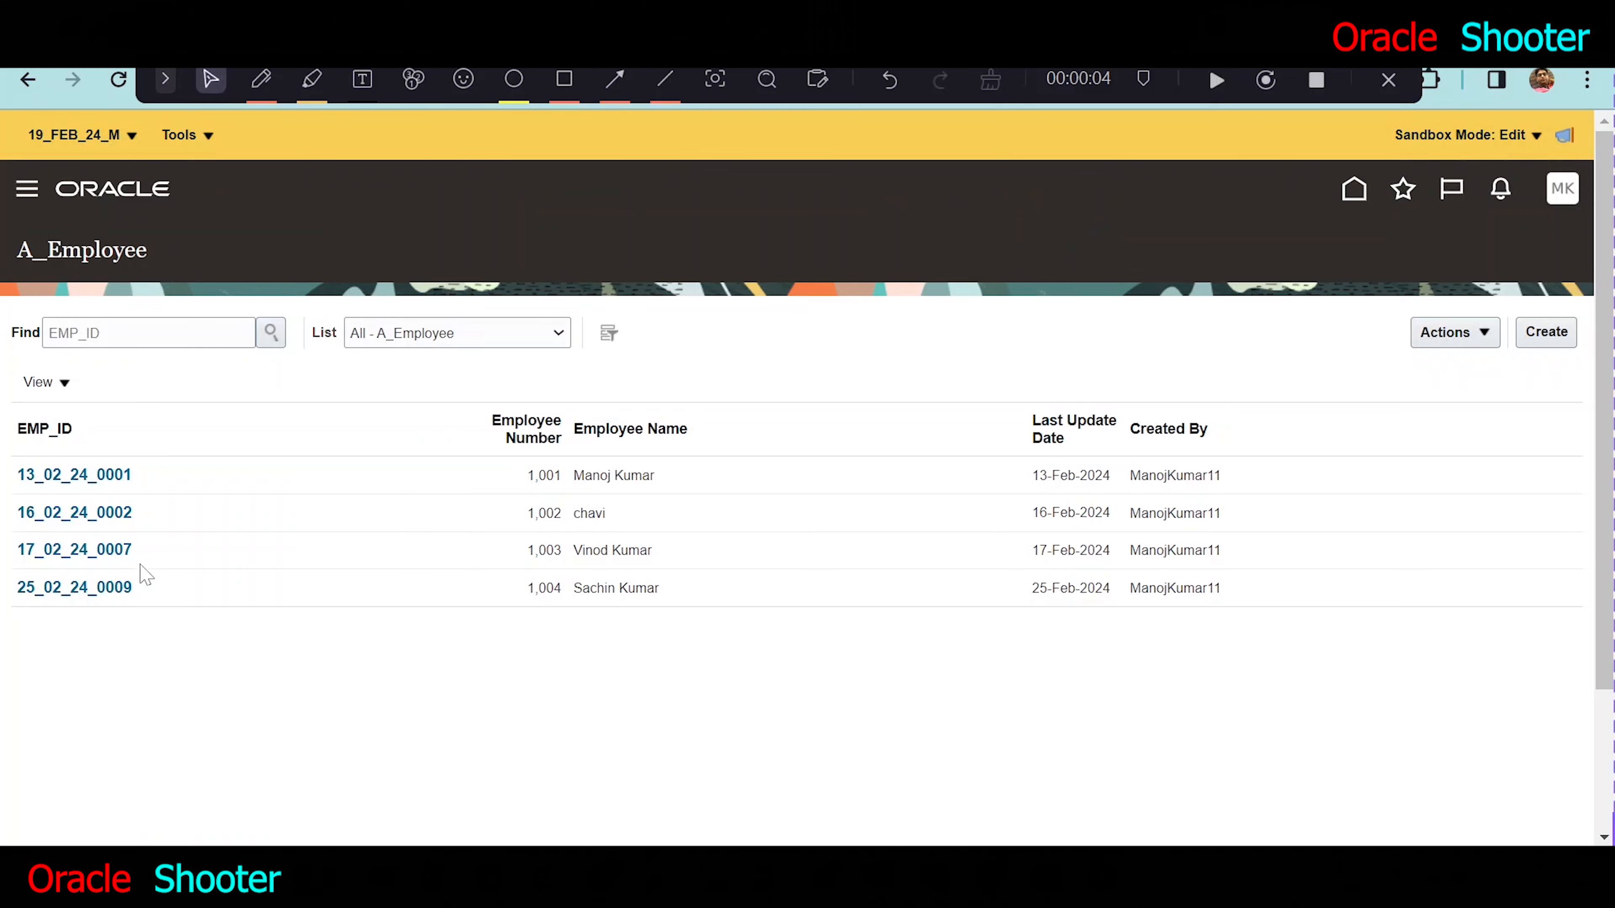
# Reopen the fourth employee record and bring up its Delete action.
pyautogui.click(112, 586)
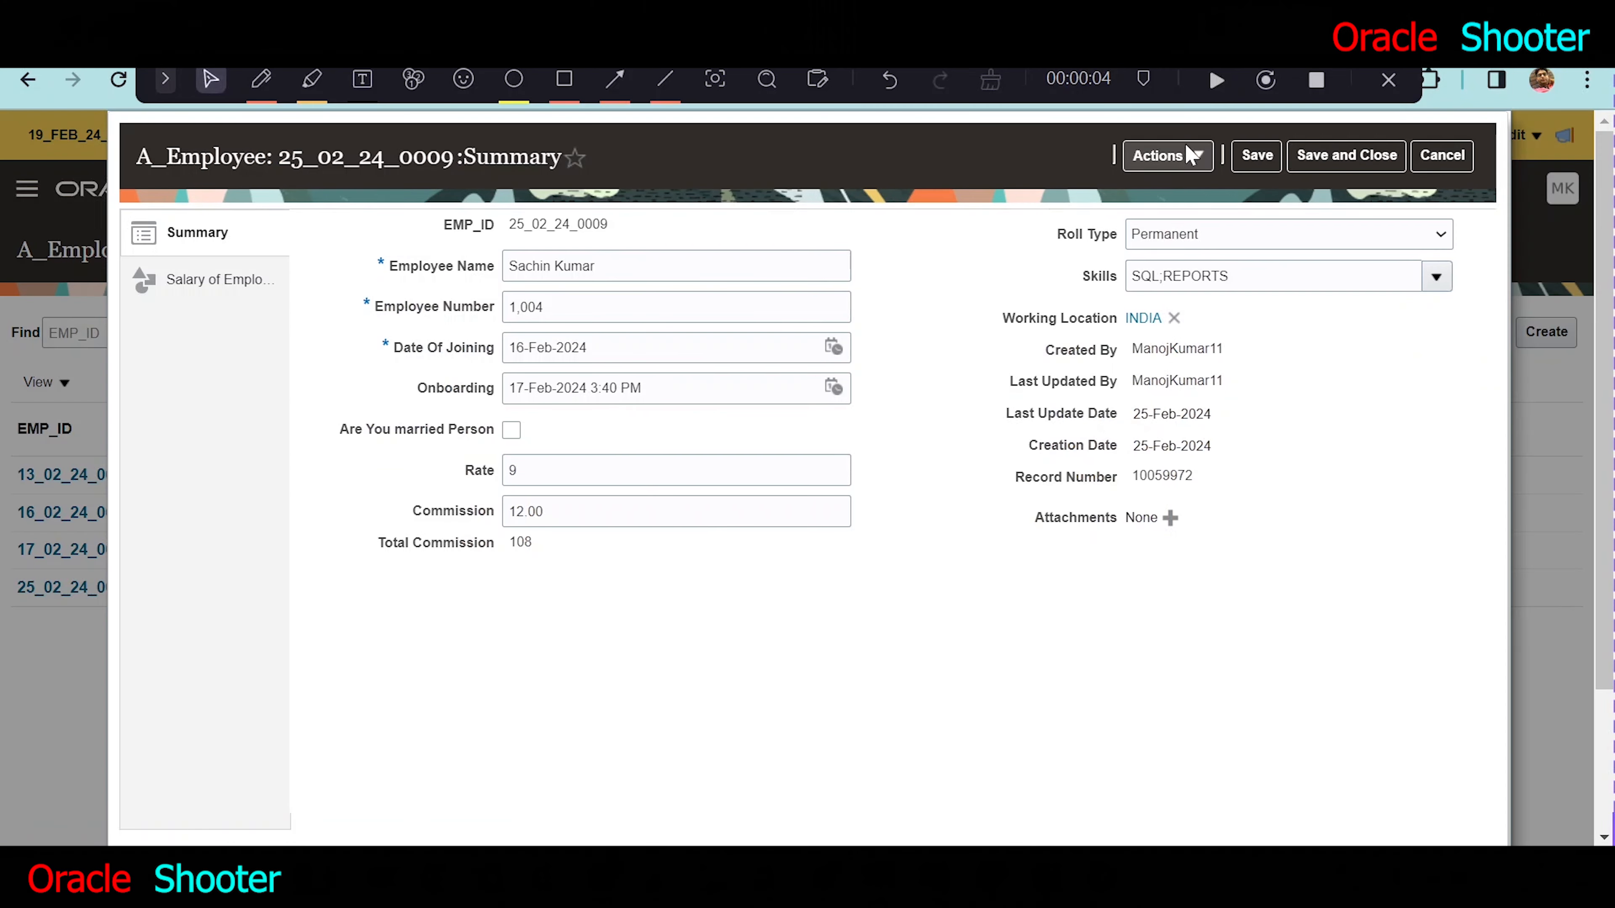
pyautogui.click(1174, 156)
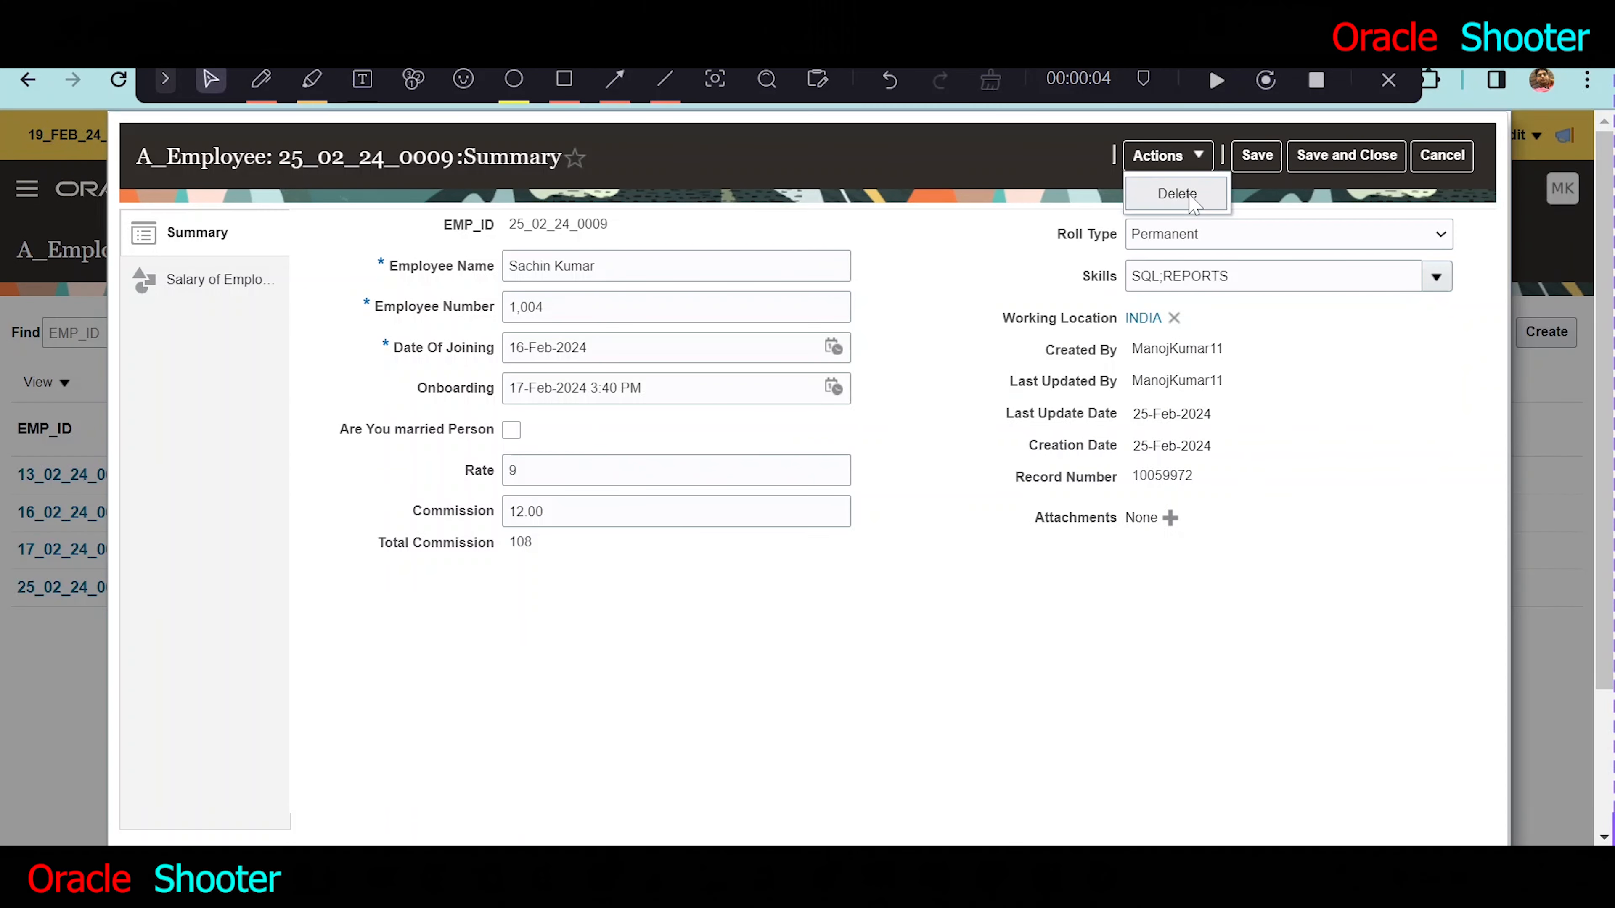